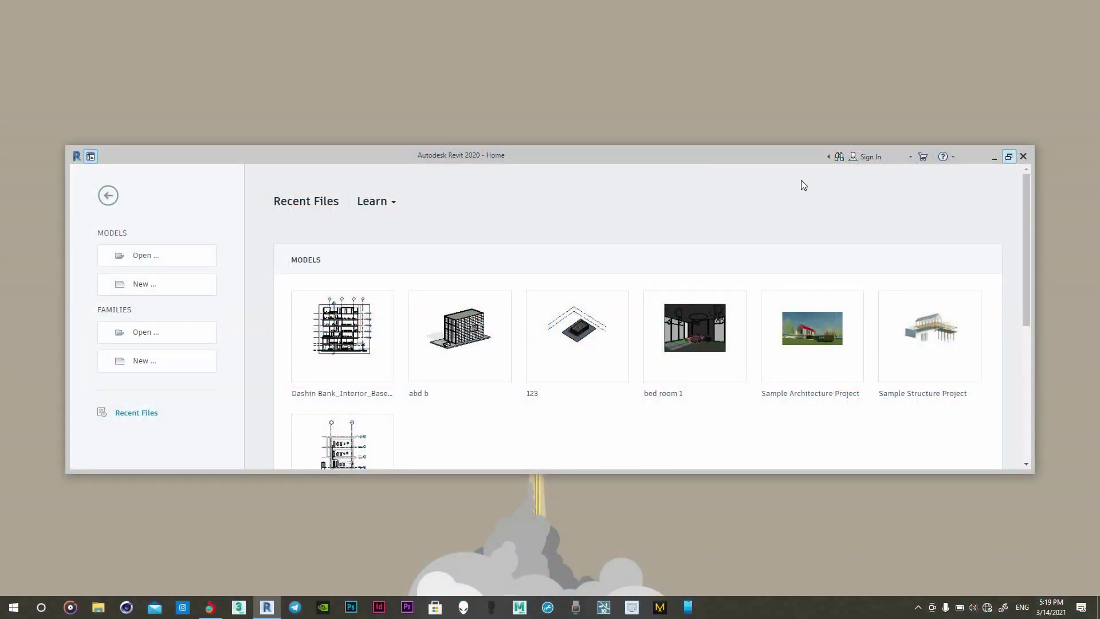
Step: Maximize the Revit Home window and start a new project, checking the template list
{"action": "double_click", "coordinate": [709, 161]}
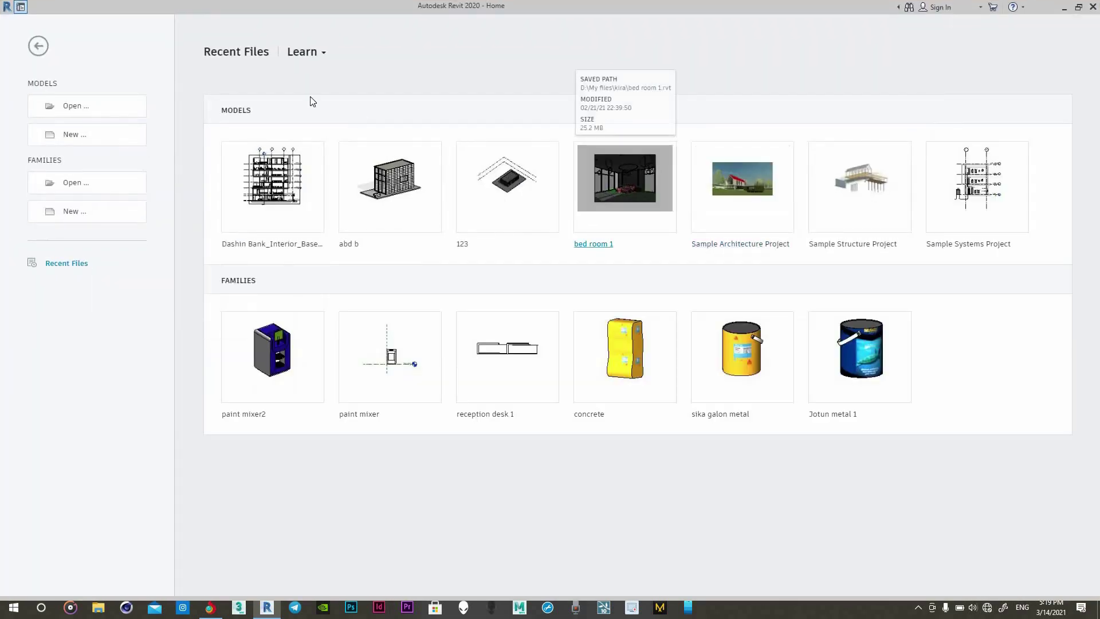
{"action": "left_click", "coordinate": [119, 145]}
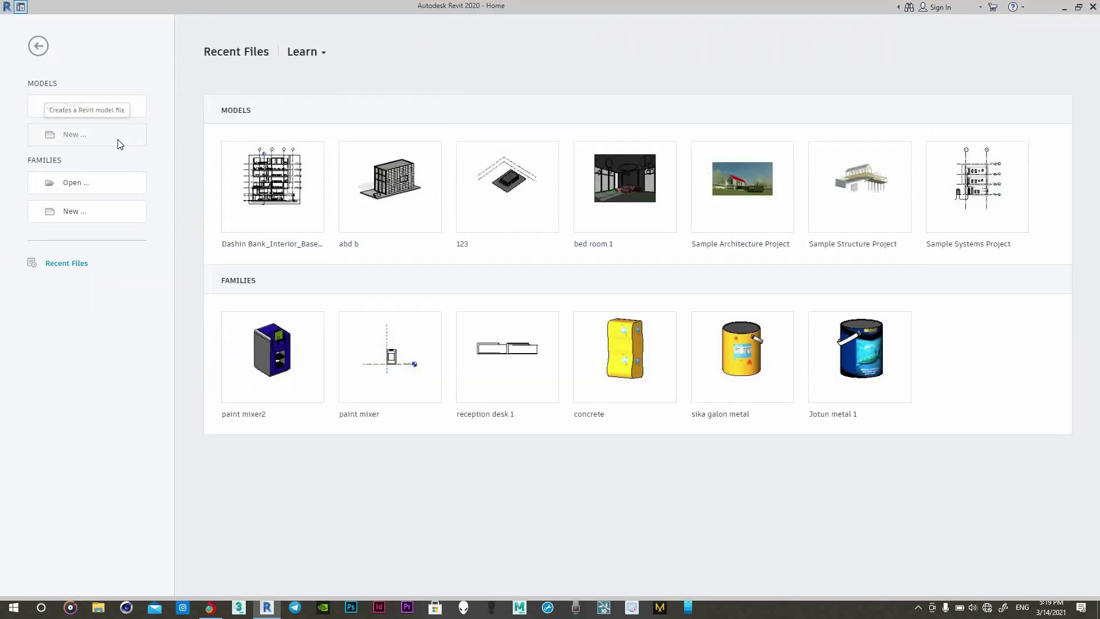
{"action": "left_click", "coordinate": [576, 280]}
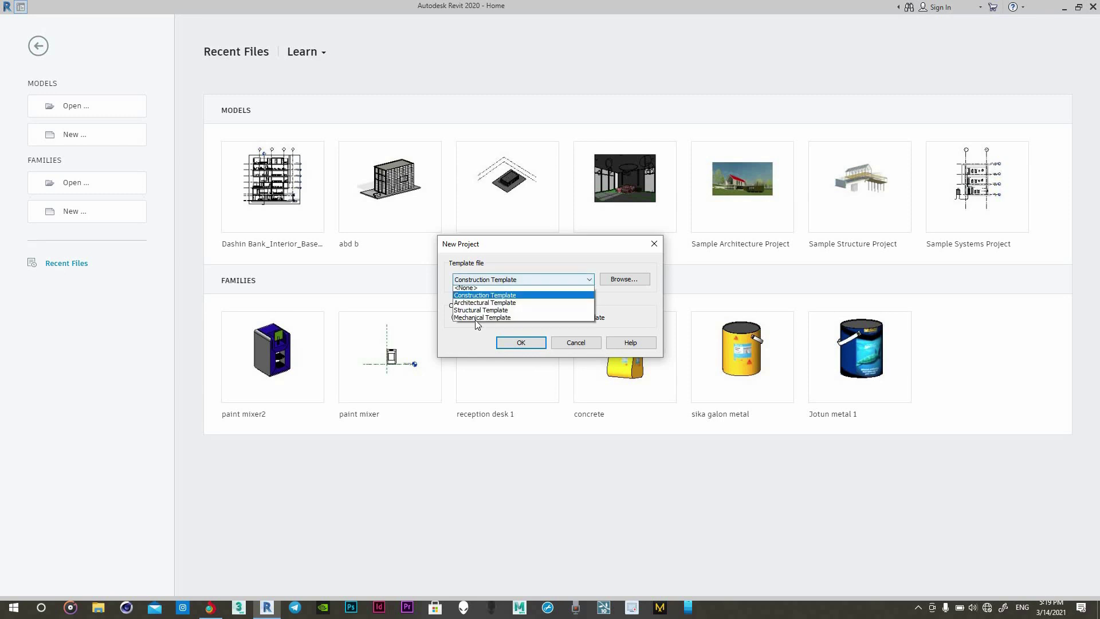
{"action": "left_click", "coordinate": [589, 279]}
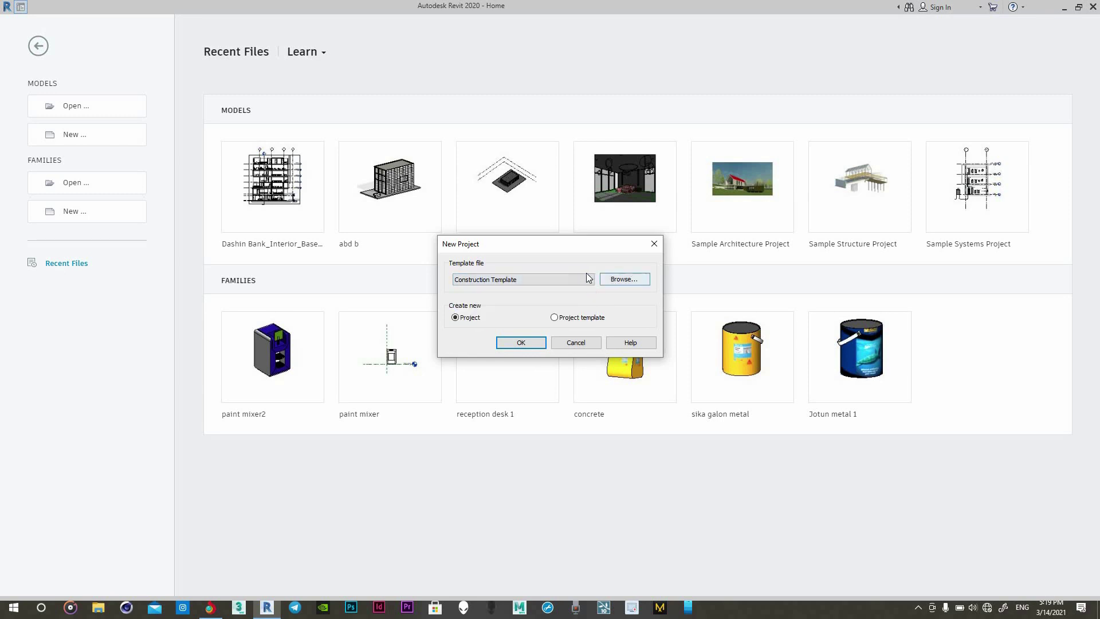
{"action": "left_click", "coordinate": [516, 279]}
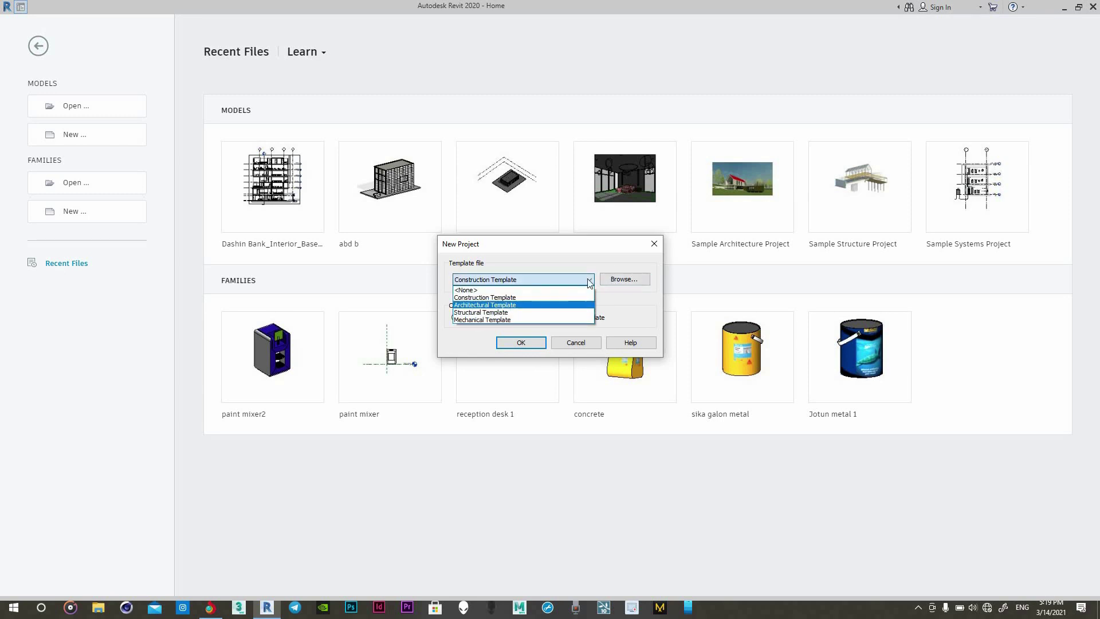
{"action": "left_click", "coordinate": [618, 281]}
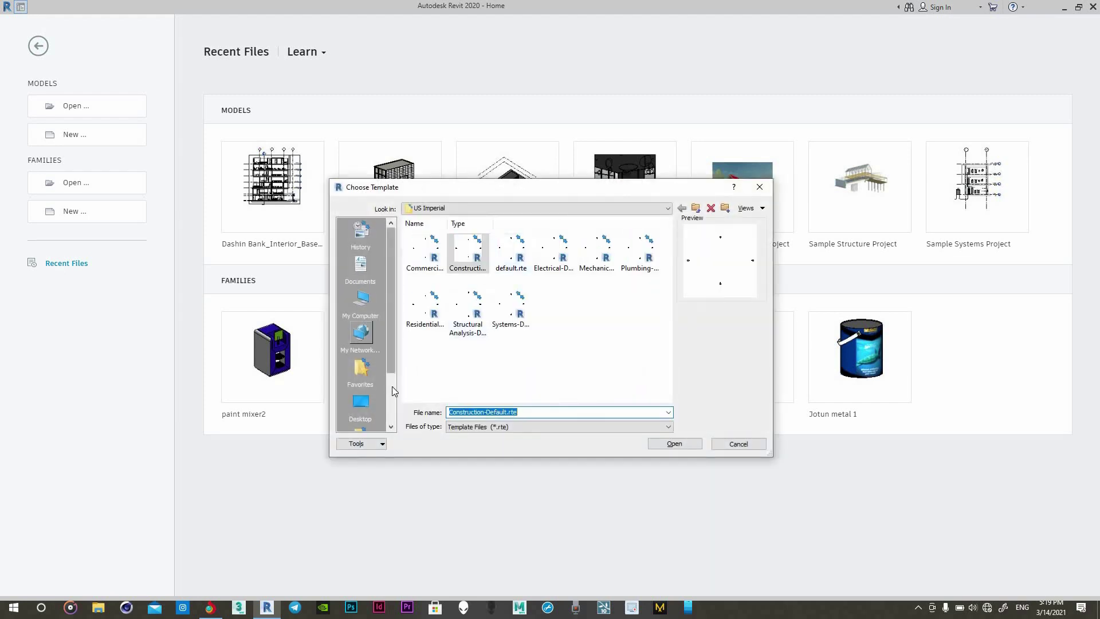
Step: Create the project from the metric.rte template in D:\Revit family
{"action": "left_click", "coordinate": [371, 301]}
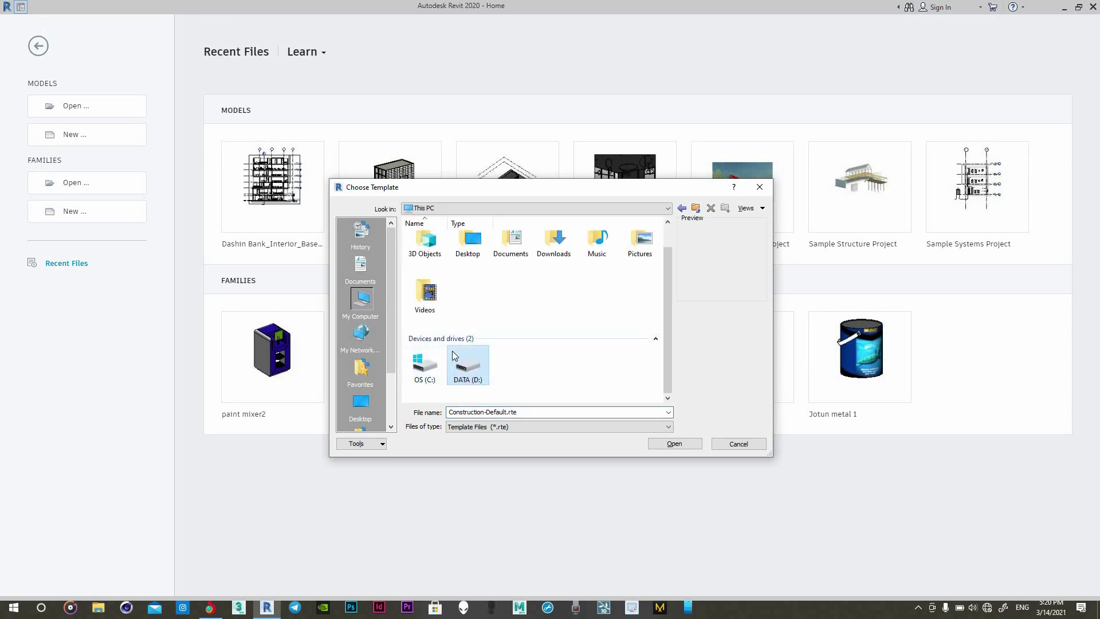
{"action": "double_click", "coordinate": [454, 355]}
{"action": "scroll", "coordinate": [467, 313], "scroll_direction": "down", "scroll_amount": 3}
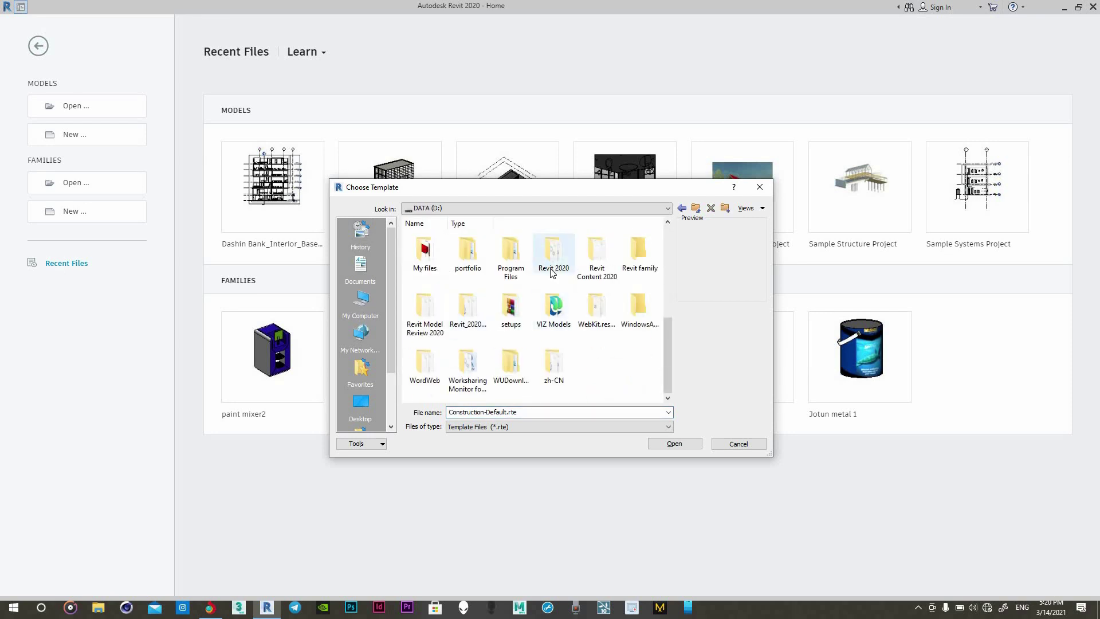
{"action": "double_click", "coordinate": [639, 251]}
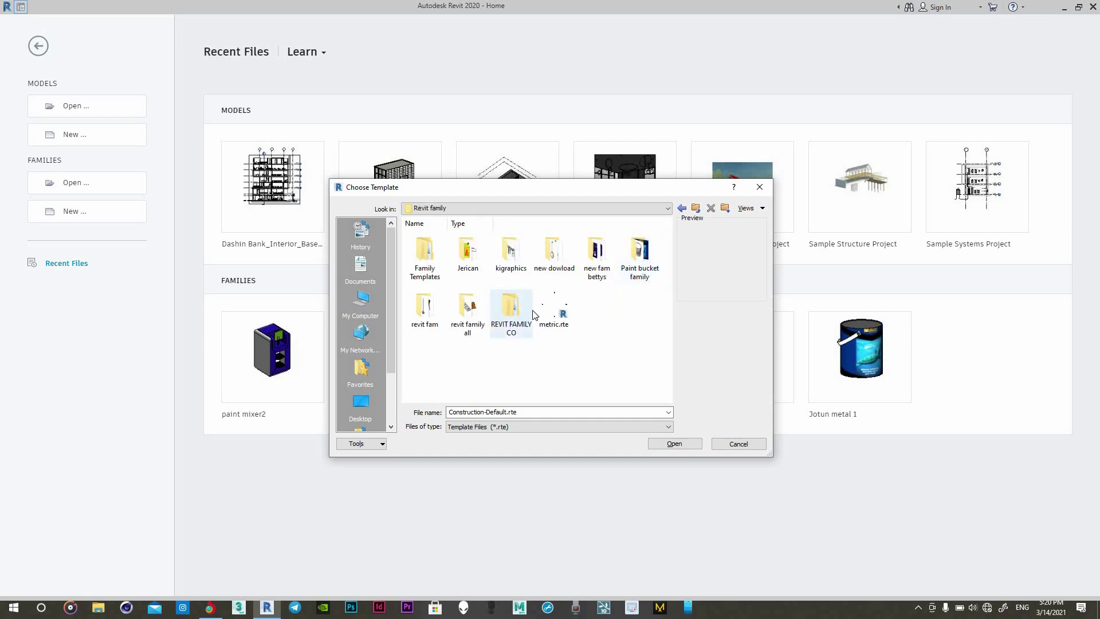
{"action": "double_click", "coordinate": [554, 310]}
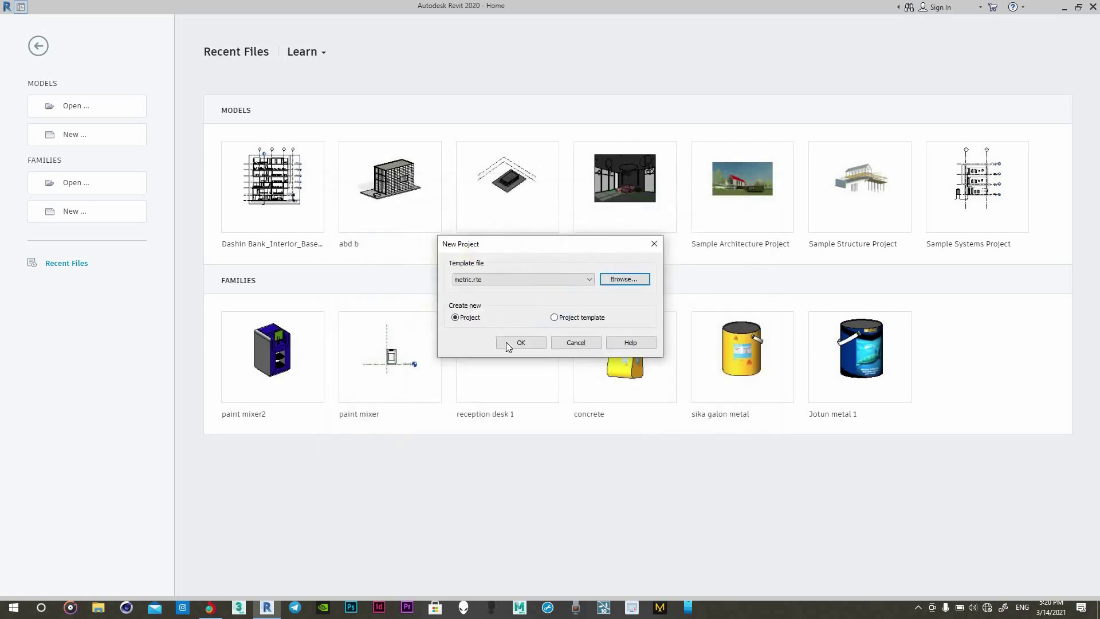
{"action": "left_click", "coordinate": [506, 342]}
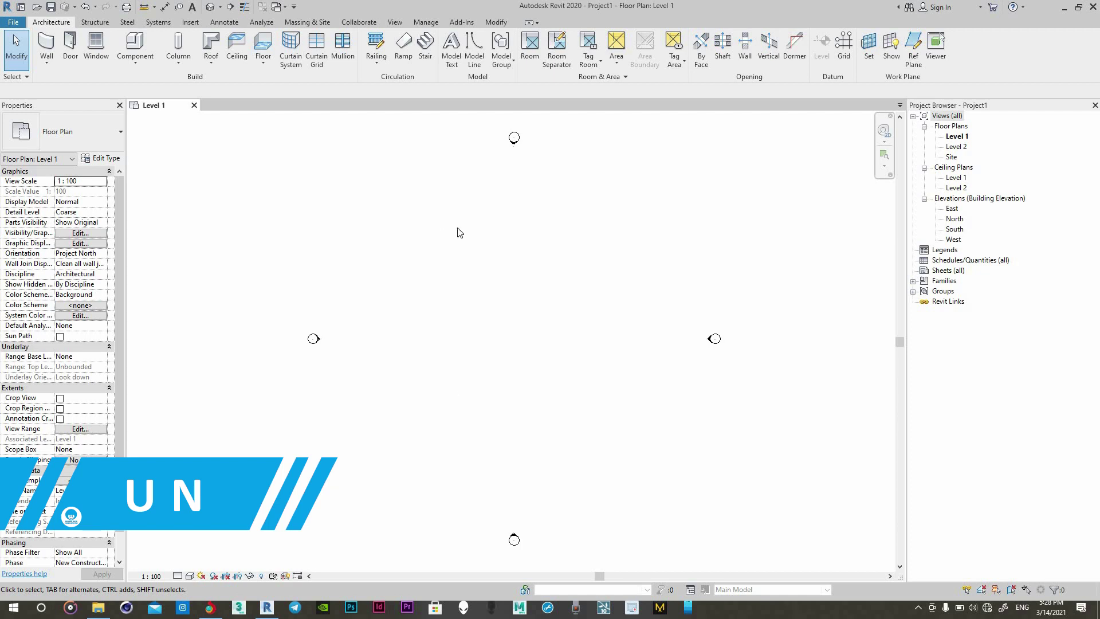
{"action": "key", "text": "u"}
{"action": "key", "text": "n"}
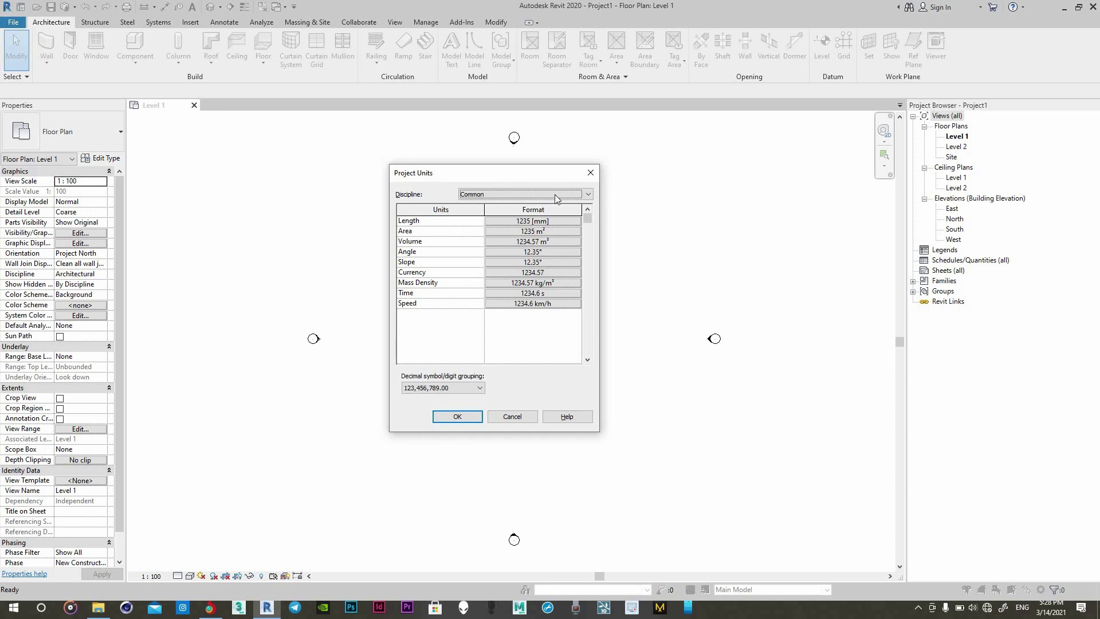
{"action": "left_click", "coordinate": [549, 221]}
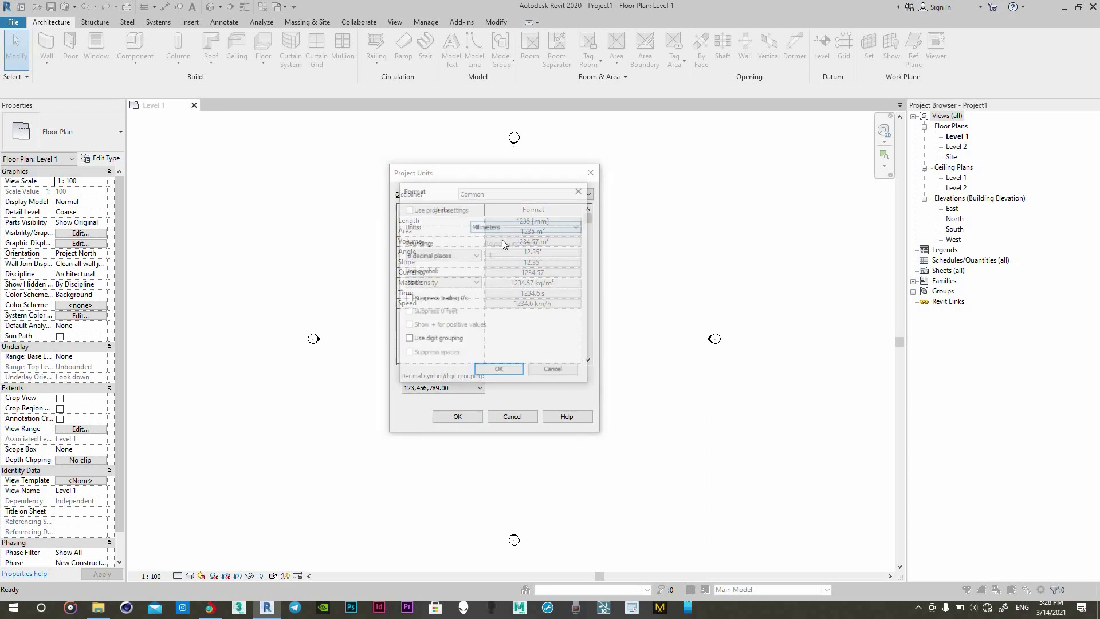
{"action": "left_click", "coordinate": [516, 226]}
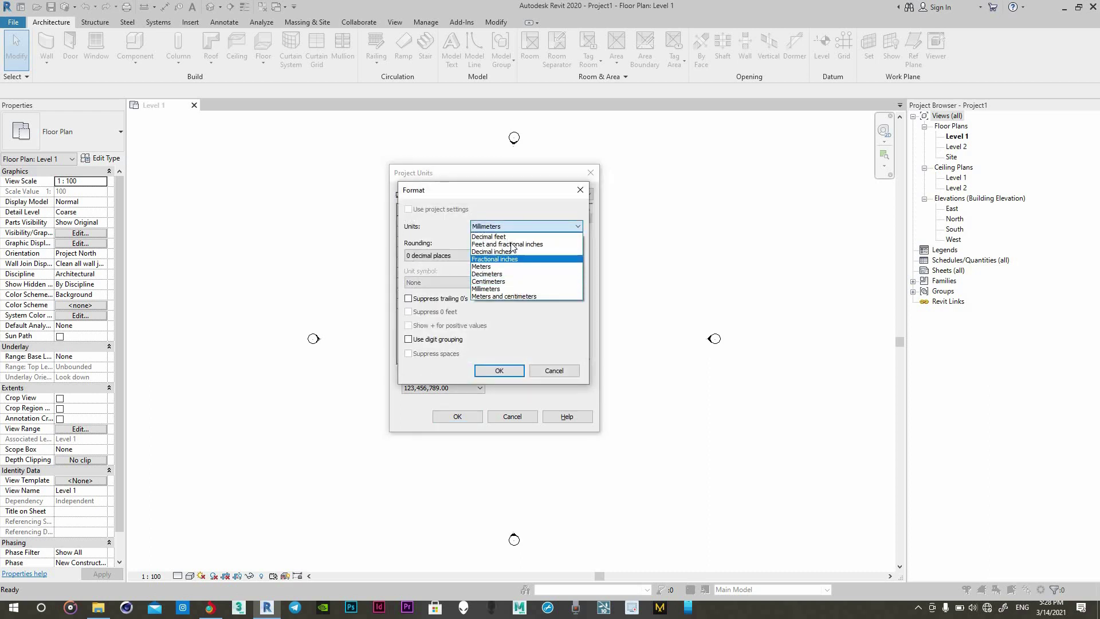
{"action": "left_click", "coordinate": [491, 288]}
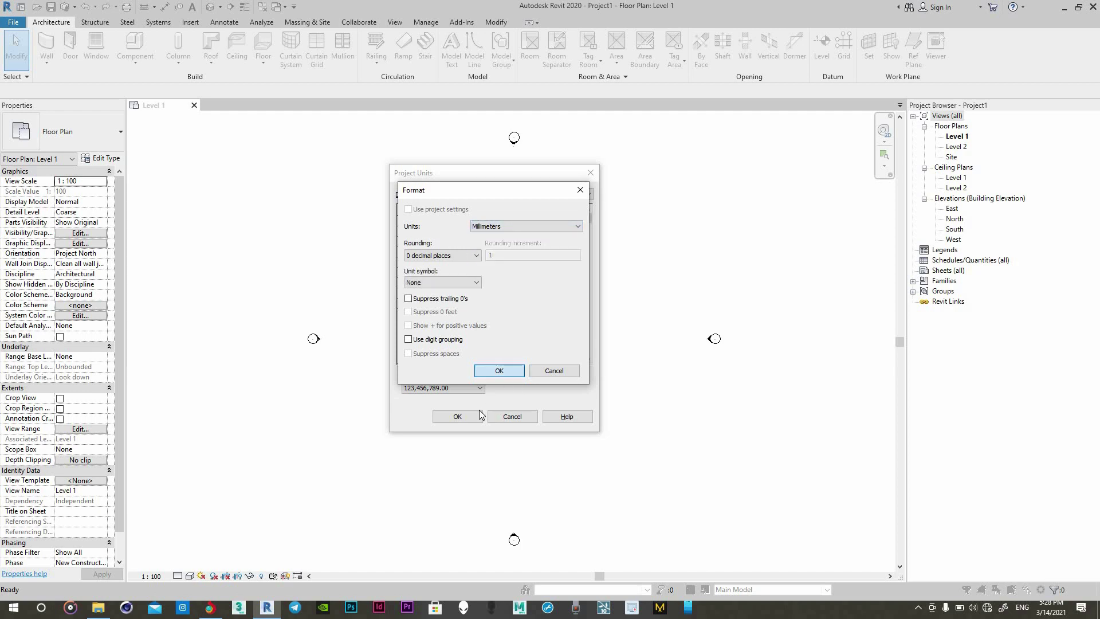
{"action": "key", "text": "Return"}
{"action": "left_click", "coordinate": [478, 415]}
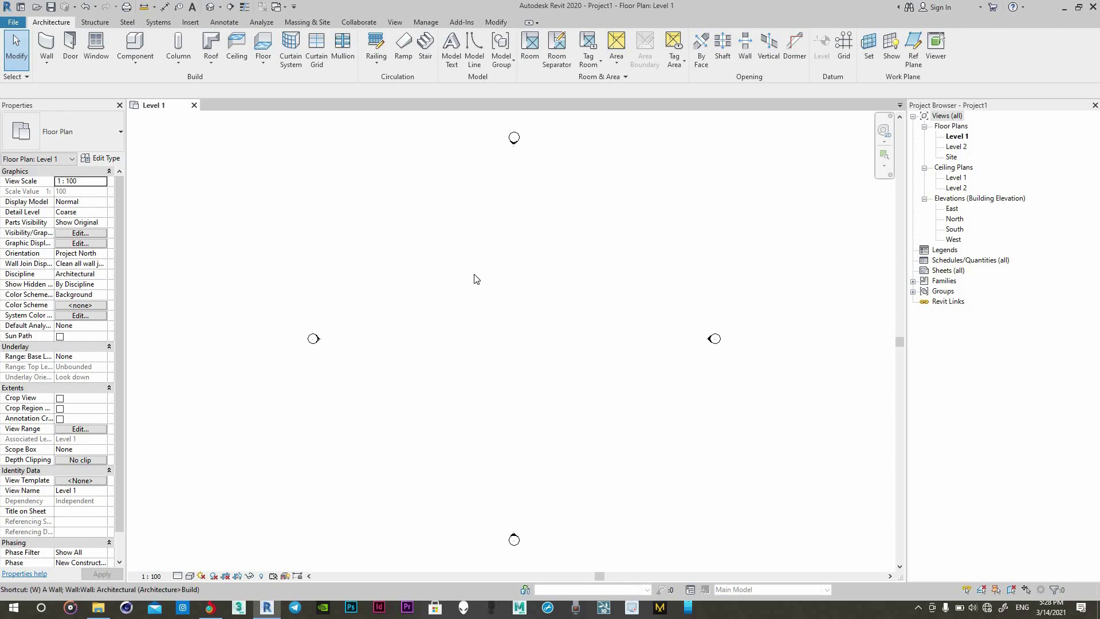
Step: Chain four Generic - 200mm walls into a closed rectangular room with WA
{"action": "key", "text": "w"}
{"action": "key", "text": "a"}
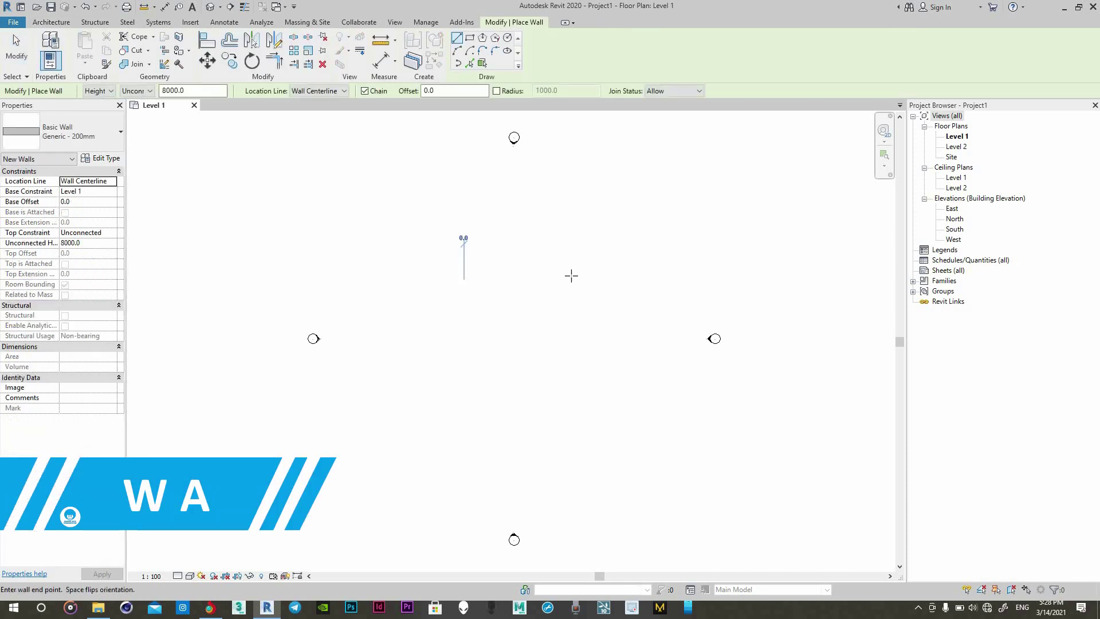
{"action": "left_click", "coordinate": [464, 280]}
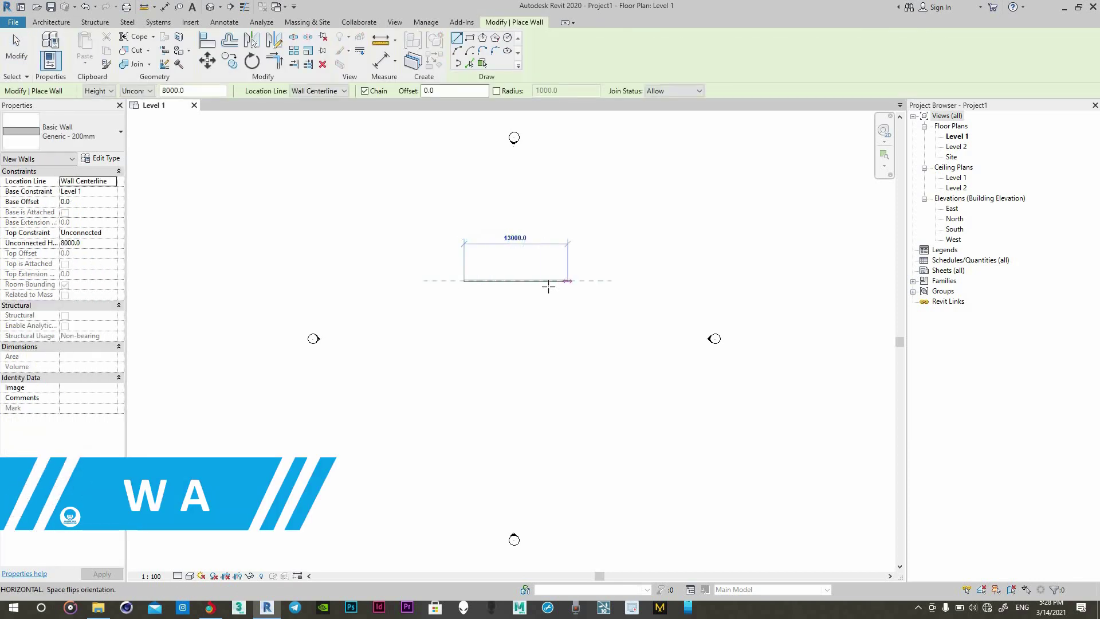
{"action": "scroll", "coordinate": [507, 287], "scroll_direction": "up", "scroll_amount": 2}
{"action": "left_click", "coordinate": [503, 278]}
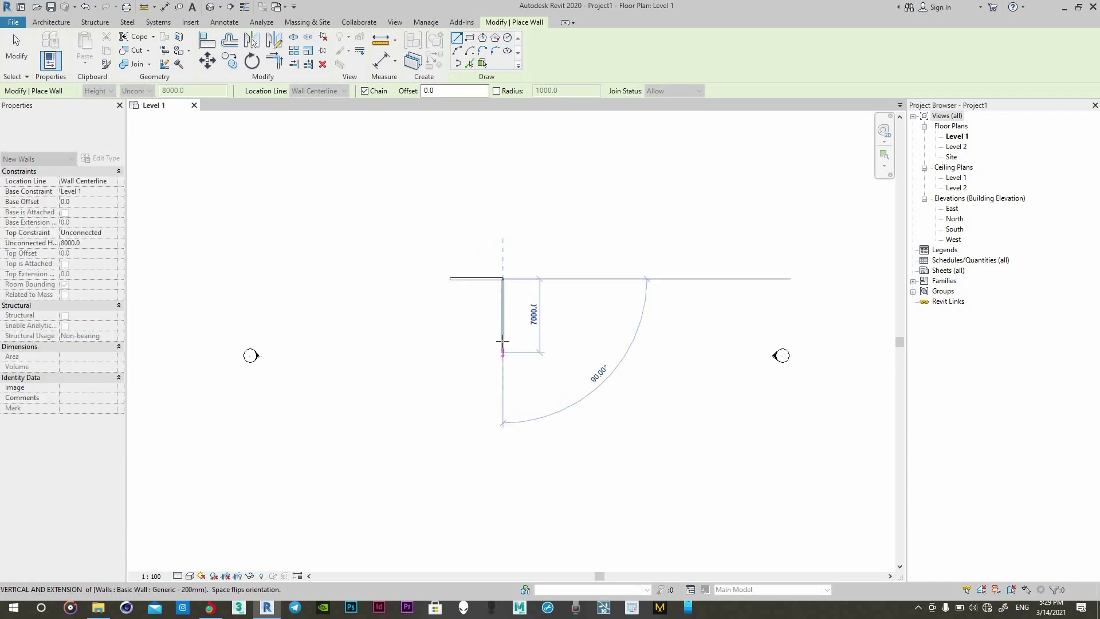
{"action": "left_click", "coordinate": [484, 342]}
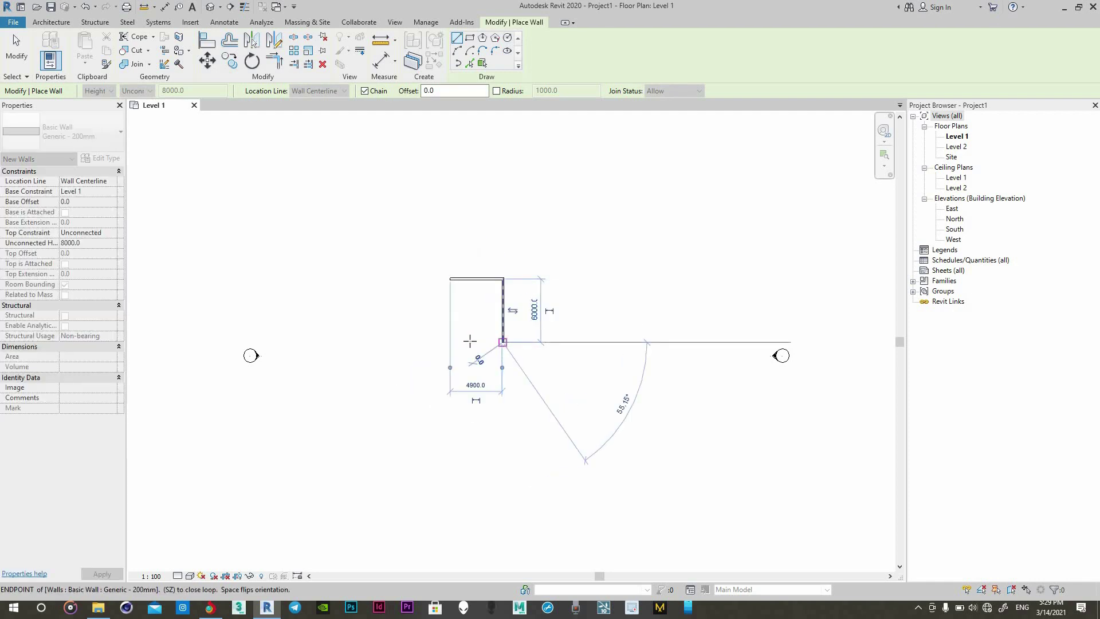
{"action": "left_click", "coordinate": [448, 342]}
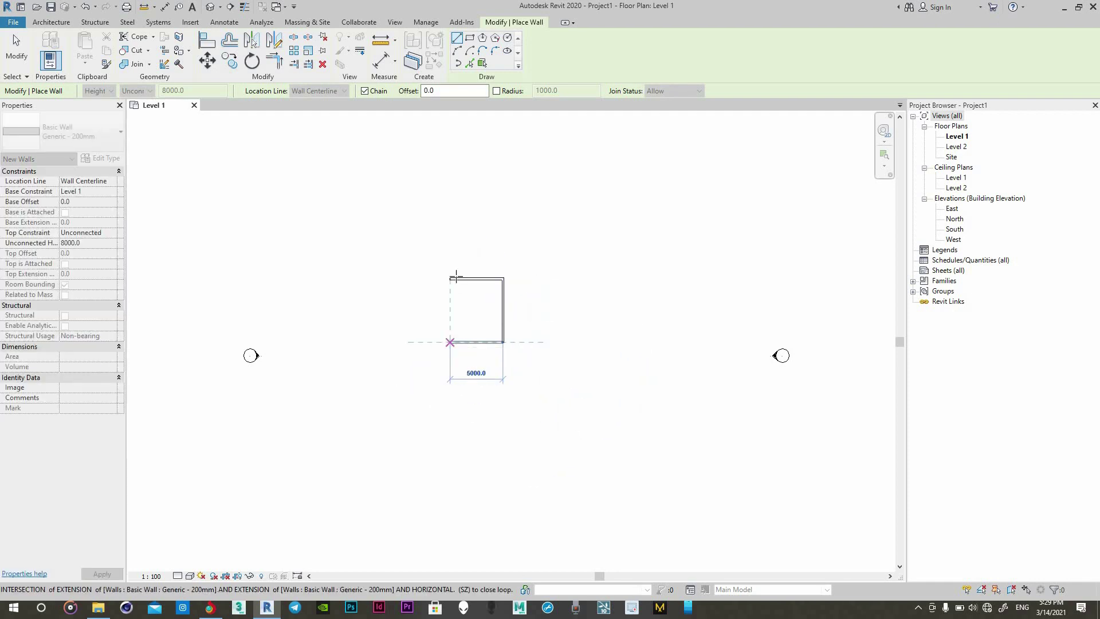
{"action": "left_click", "coordinate": [450, 279]}
Step: Exit wall placement and zoom in on the finished room outline
{"action": "key", "text": "Escape"}
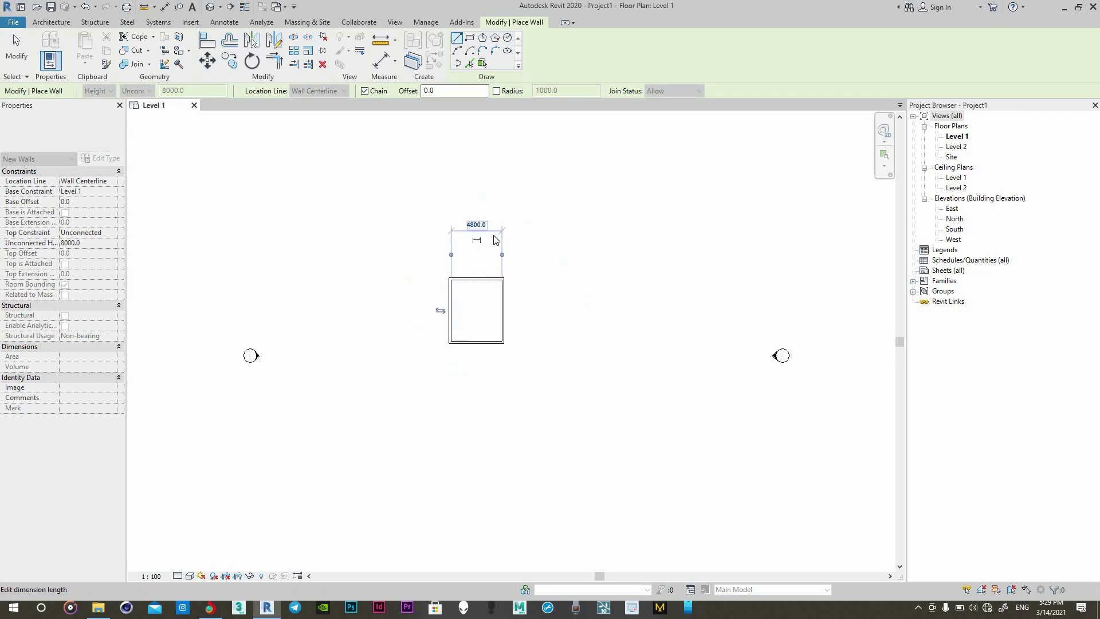
{"action": "right_click", "coordinate": [489, 235]}
{"action": "left_click", "coordinate": [516, 240]}
{"action": "right_click", "coordinate": [505, 185]}
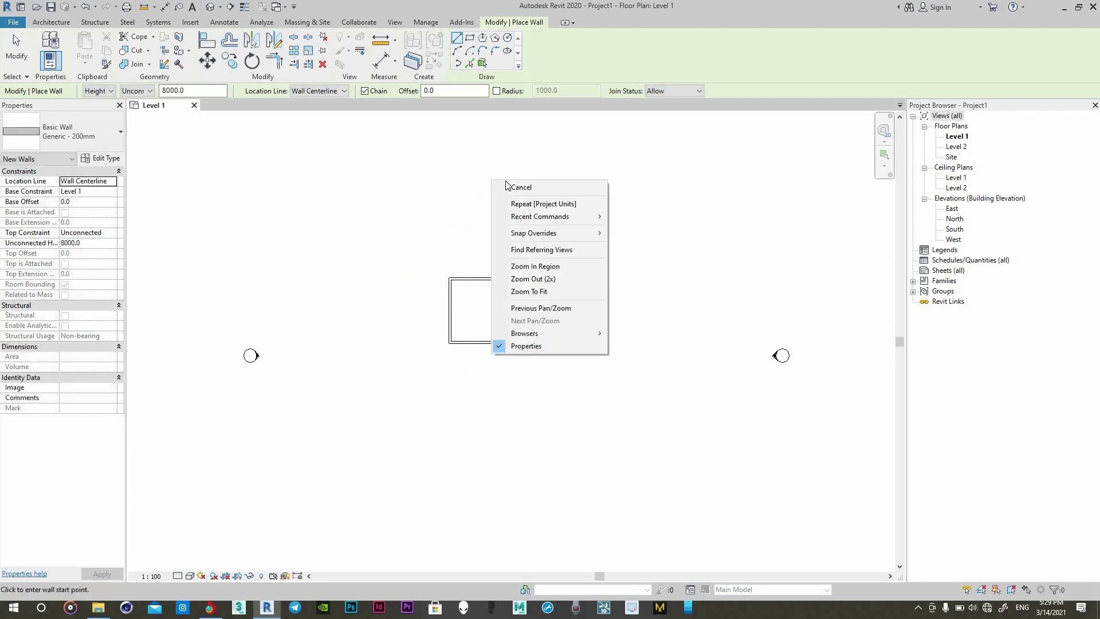
{"action": "key", "text": "Escape"}
{"action": "key", "text": "Escape"}
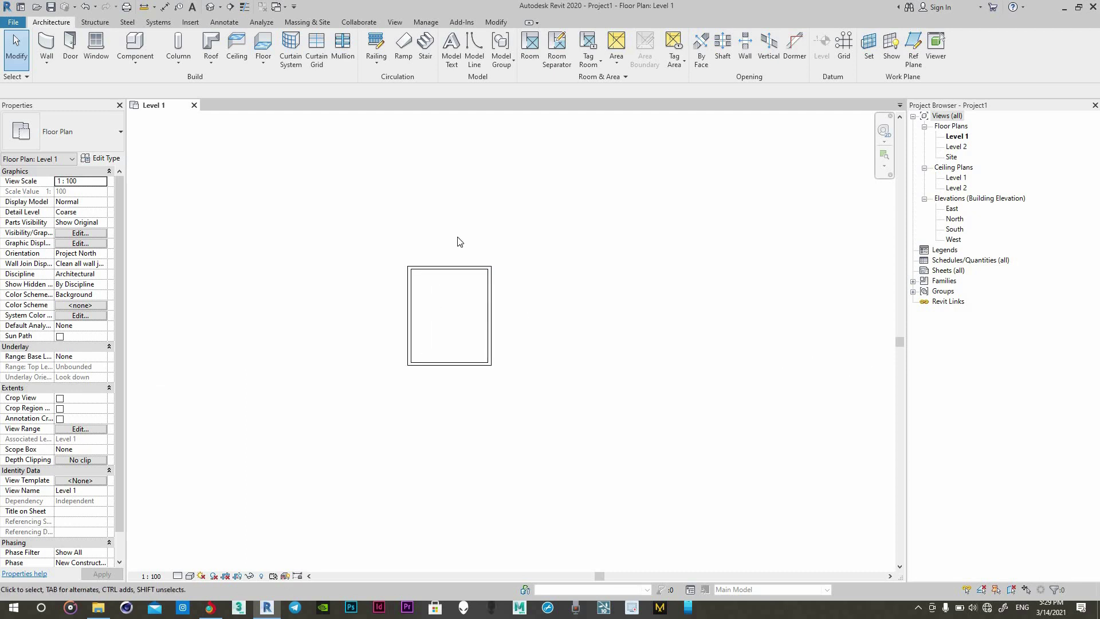
{"action": "scroll", "coordinate": [452, 321], "scroll_direction": "up", "scroll_amount": 5}
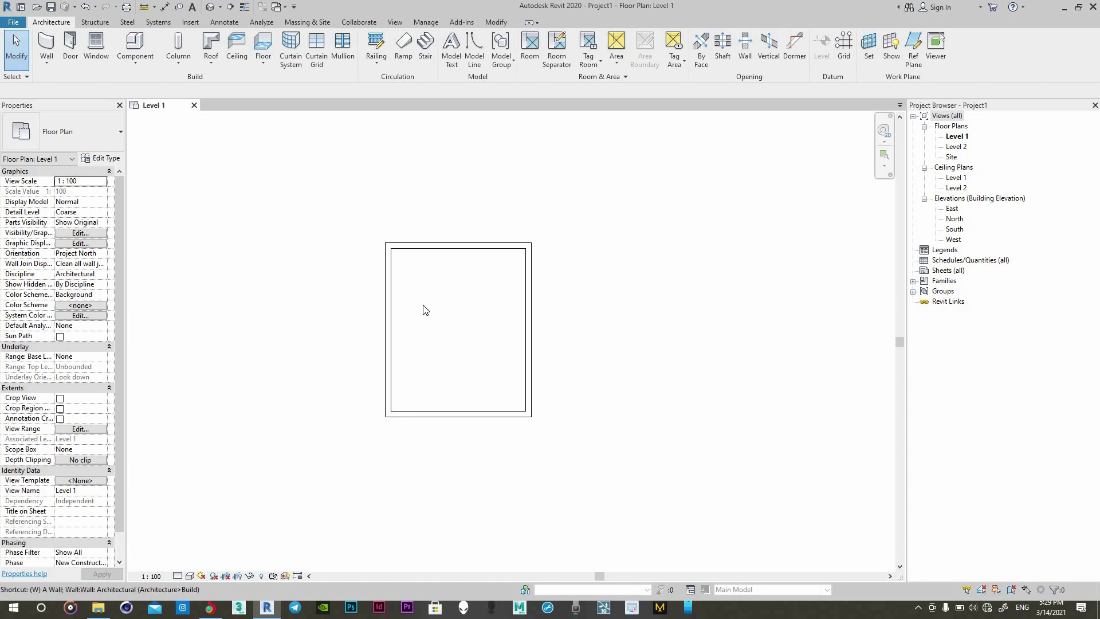
Step: Place M_Fixed 0406 x 0610mm windows in the room's left and top walls
{"action": "key", "text": "w"}
{"action": "key", "text": "n"}
{"action": "left_click", "coordinate": [387, 268]}
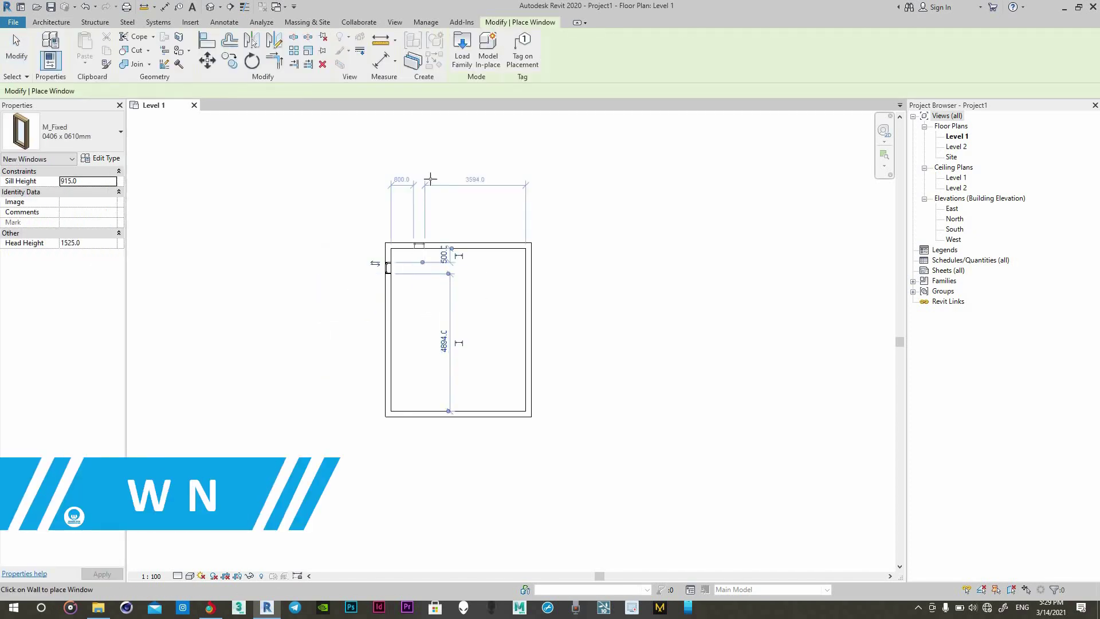
{"action": "right_click", "coordinate": [379, 210]}
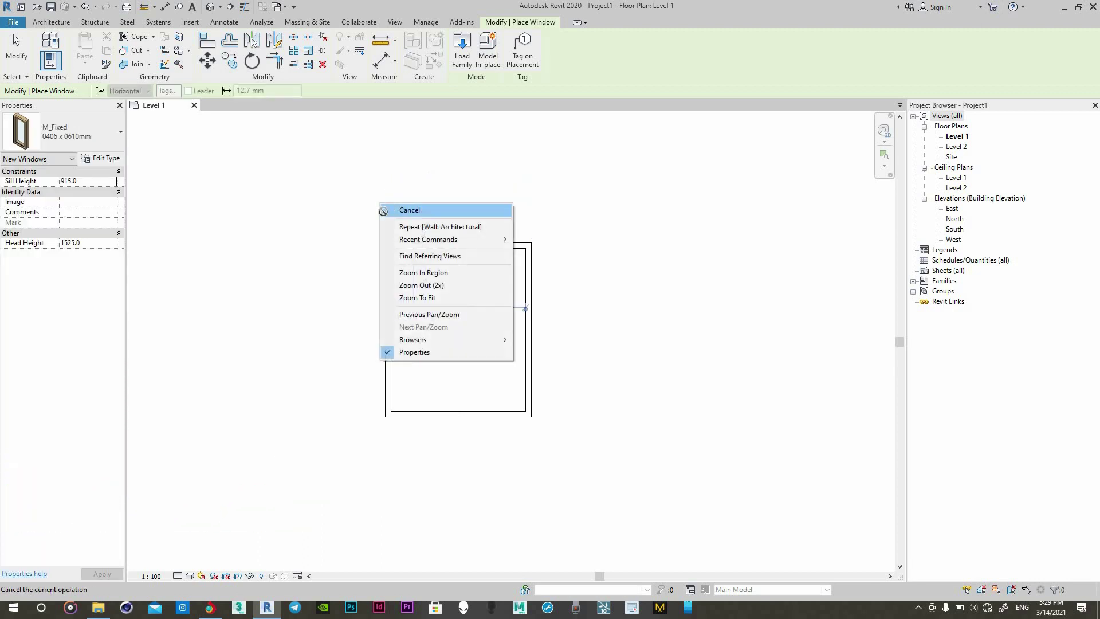
{"action": "left_click", "coordinate": [378, 214]}
{"action": "right_click", "coordinate": [377, 213]}
{"action": "left_click", "coordinate": [397, 218]}
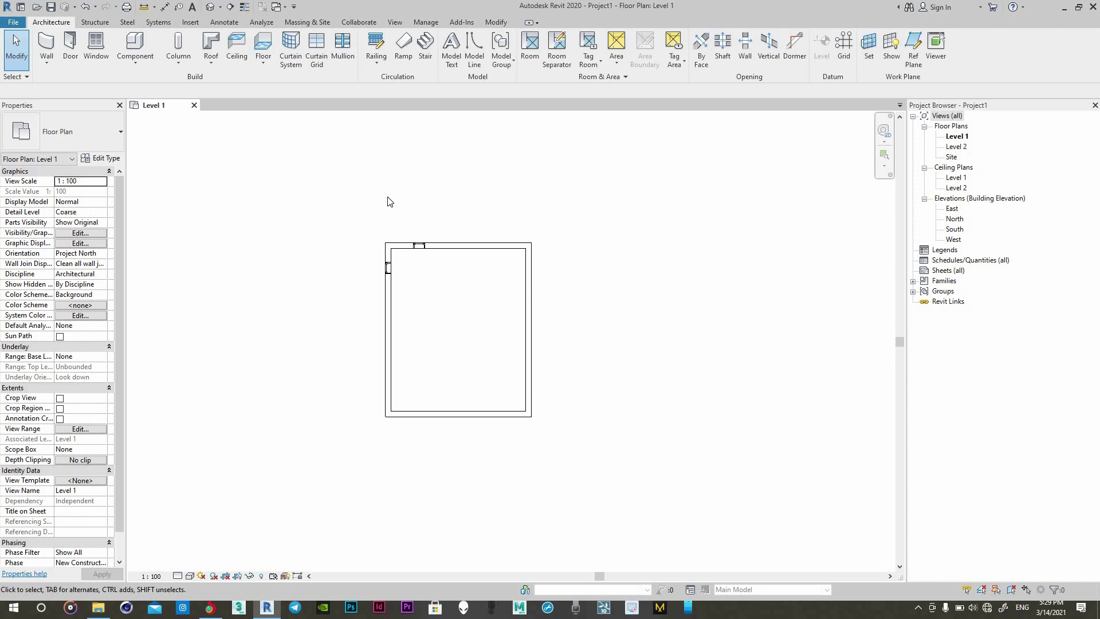
Step: Place an M_Single-Flush 0915 x 2134mm door in the bottom wall near the left corner
{"action": "key", "text": "d"}
{"action": "key", "text": "r"}
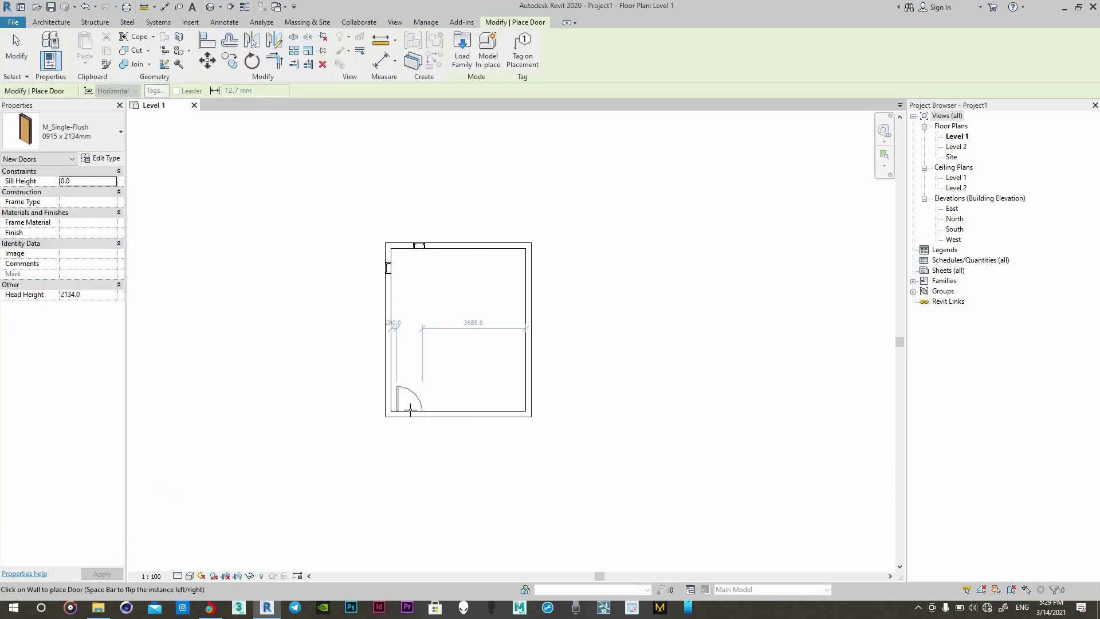
{"action": "left_click", "coordinate": [406, 408]}
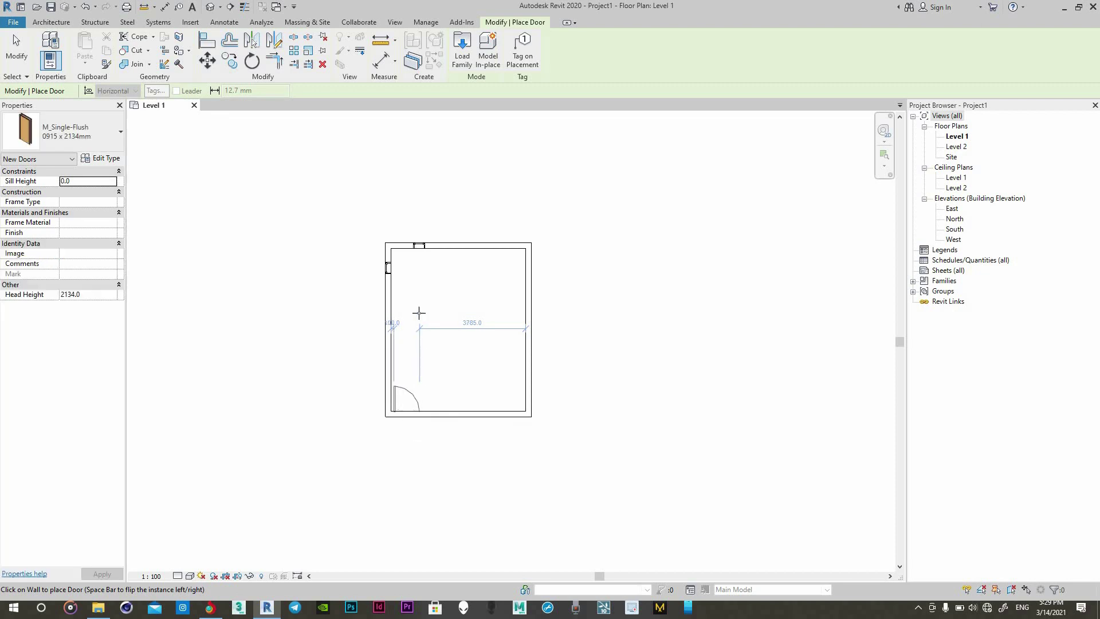
{"action": "right_click", "coordinate": [427, 318]}
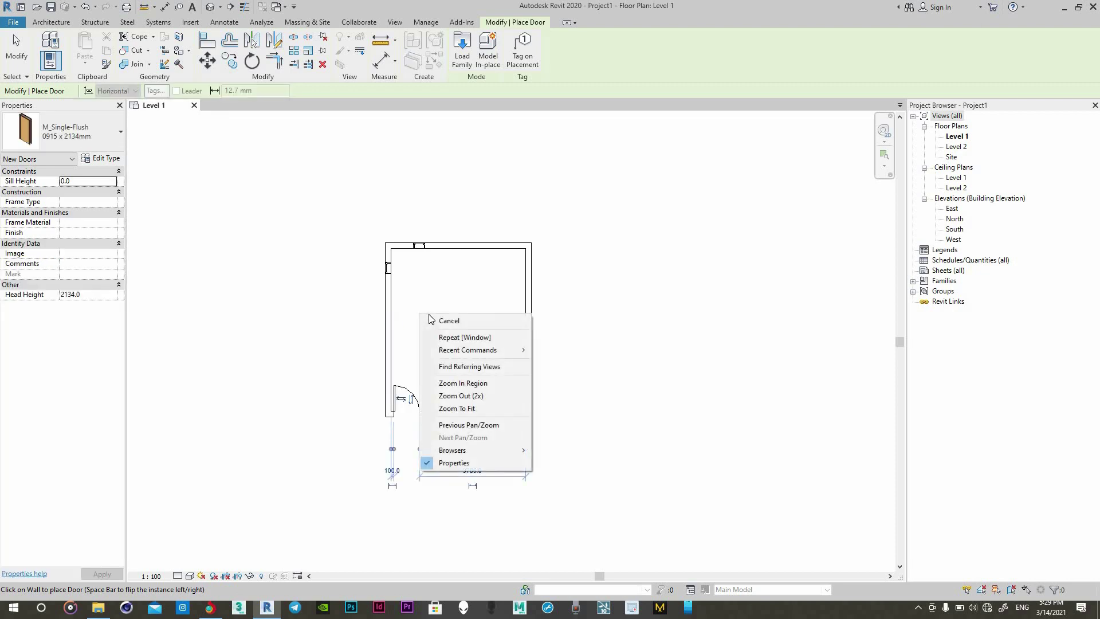
{"action": "left_click", "coordinate": [441, 321]}
{"action": "right_click", "coordinate": [438, 310]}
{"action": "left_click", "coordinate": [446, 317]}
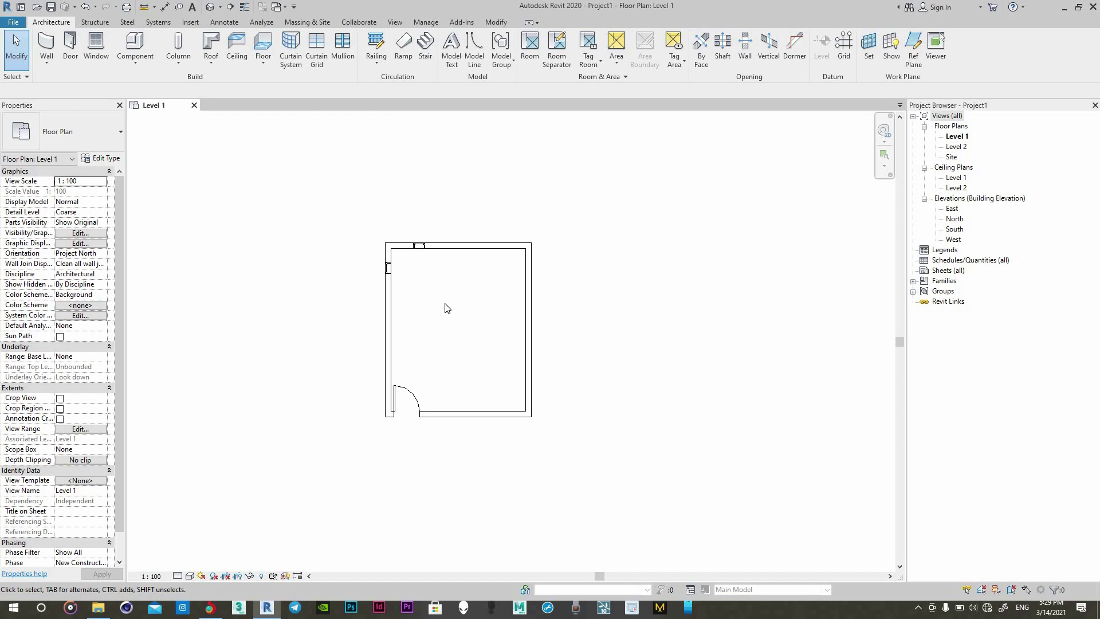
Step: Place an M_Desk 1525 x 762mm desk near the room's top wall
{"action": "key", "text": "c"}
{"action": "key", "text": "m"}
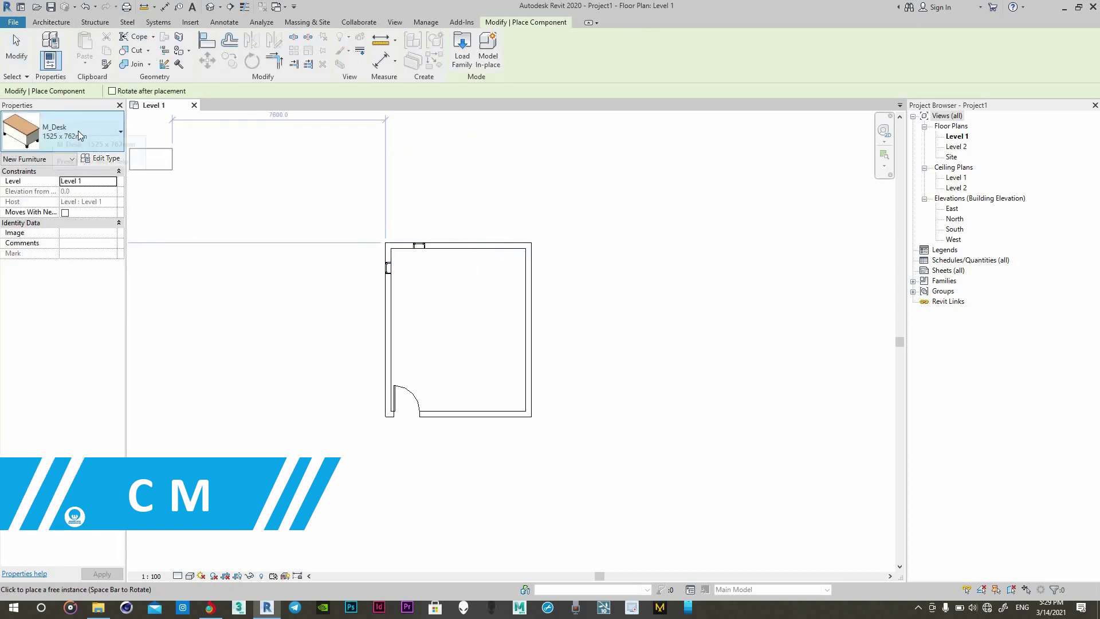
{"action": "scroll", "coordinate": [489, 303], "scroll_direction": "up", "scroll_amount": 3}
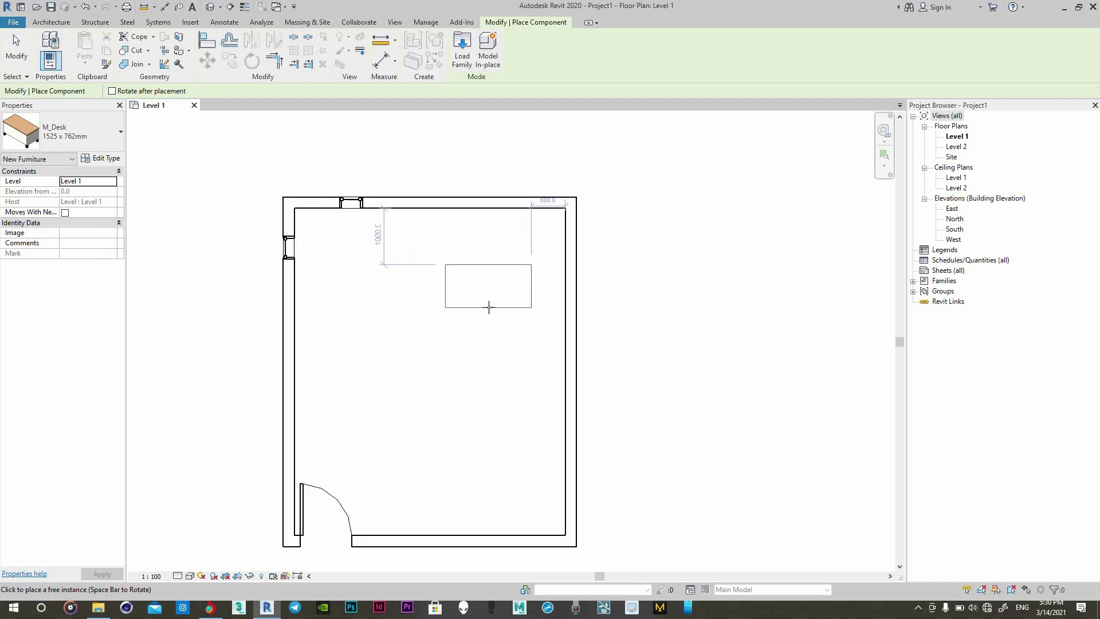
{"action": "left_click", "coordinate": [489, 252]}
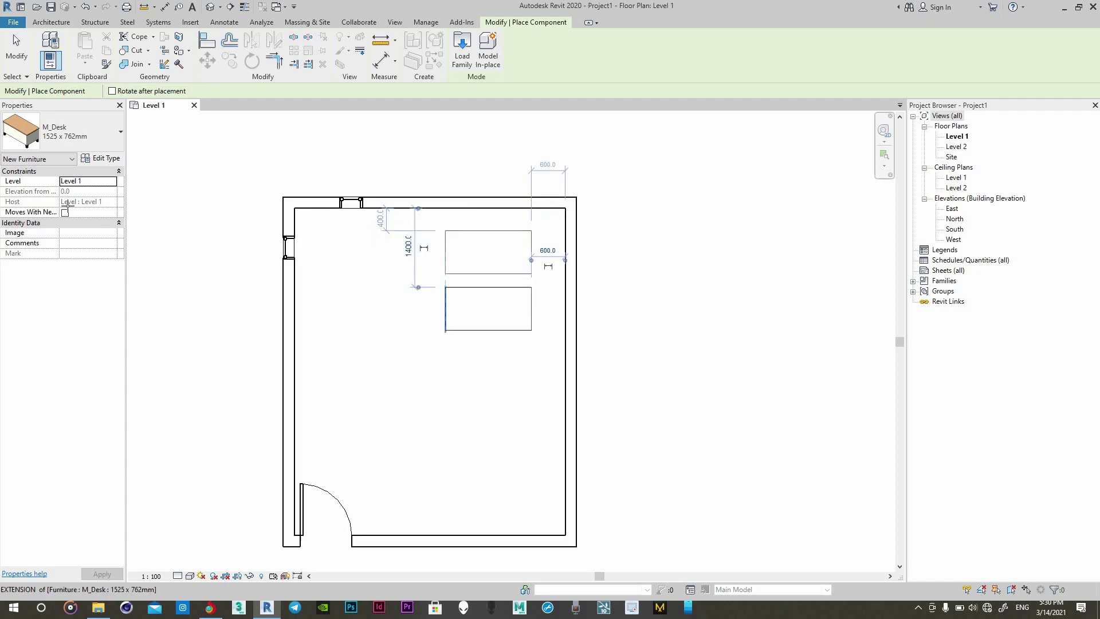
Step: Browse the component type list, then end desk placement
{"action": "left_click", "coordinate": [88, 136]}
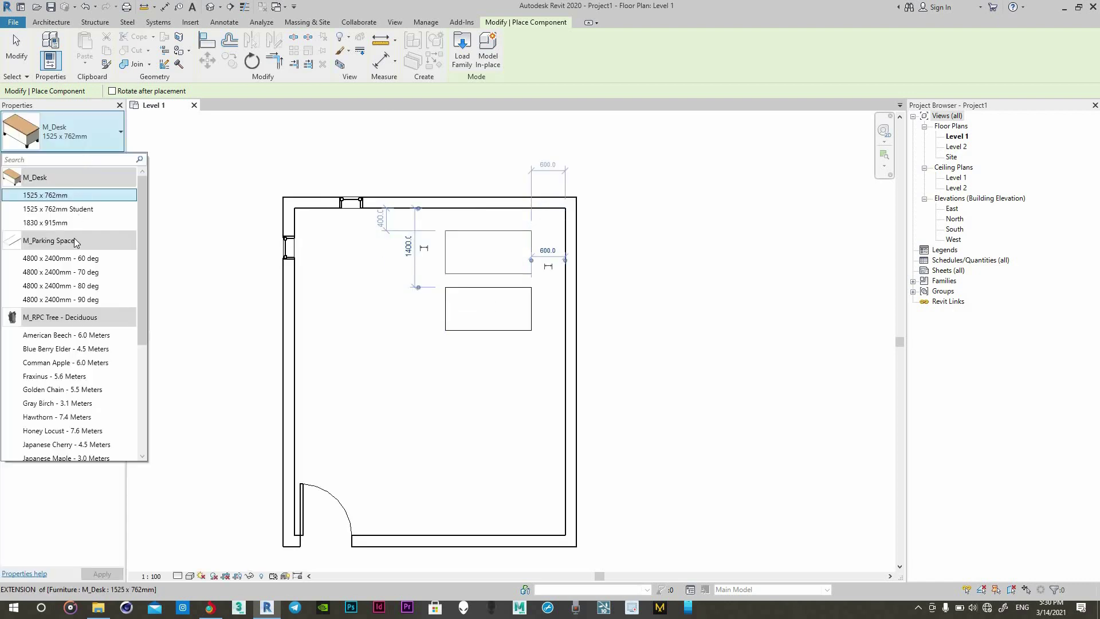
{"action": "scroll", "coordinate": [73, 269], "scroll_direction": "down", "scroll_amount": 1}
{"action": "scroll", "coordinate": [73, 272], "scroll_direction": "up", "scroll_amount": 1}
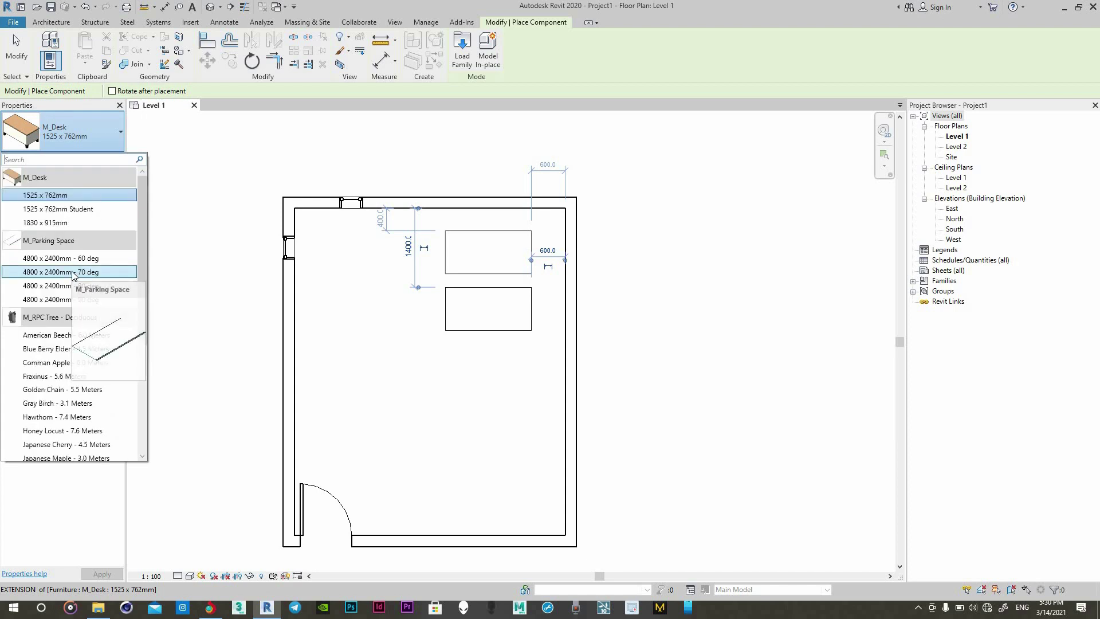
{"action": "scroll", "coordinate": [73, 272], "scroll_direction": "down", "scroll_amount": 1}
{"action": "scroll", "coordinate": [73, 272], "scroll_direction": "down", "scroll_amount": 4}
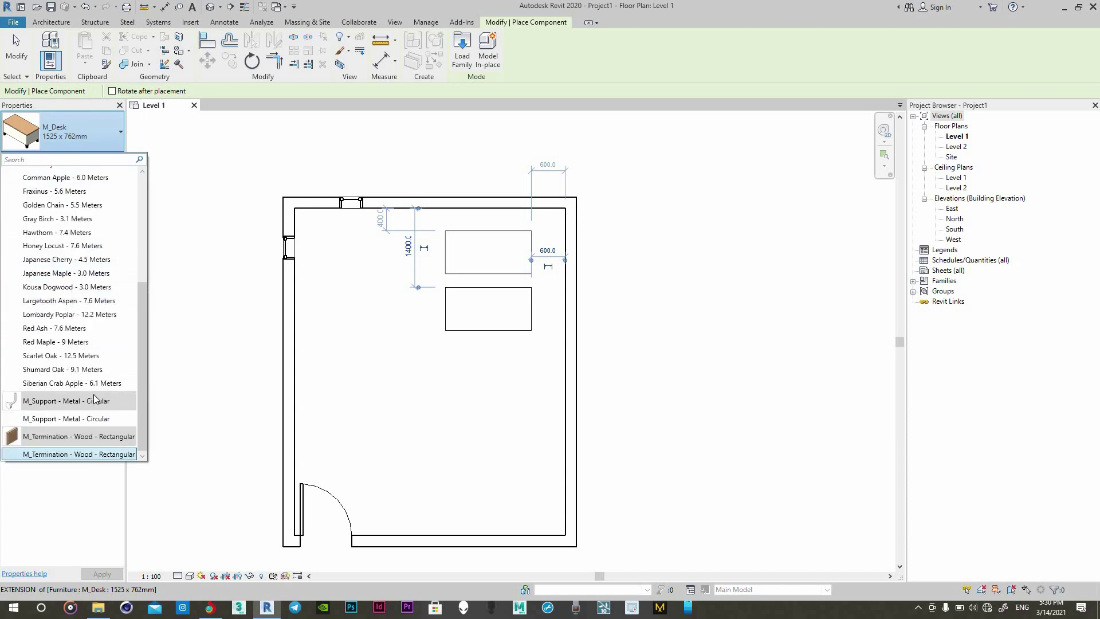
{"action": "key", "text": "Up"}
{"action": "key", "text": "Up"}
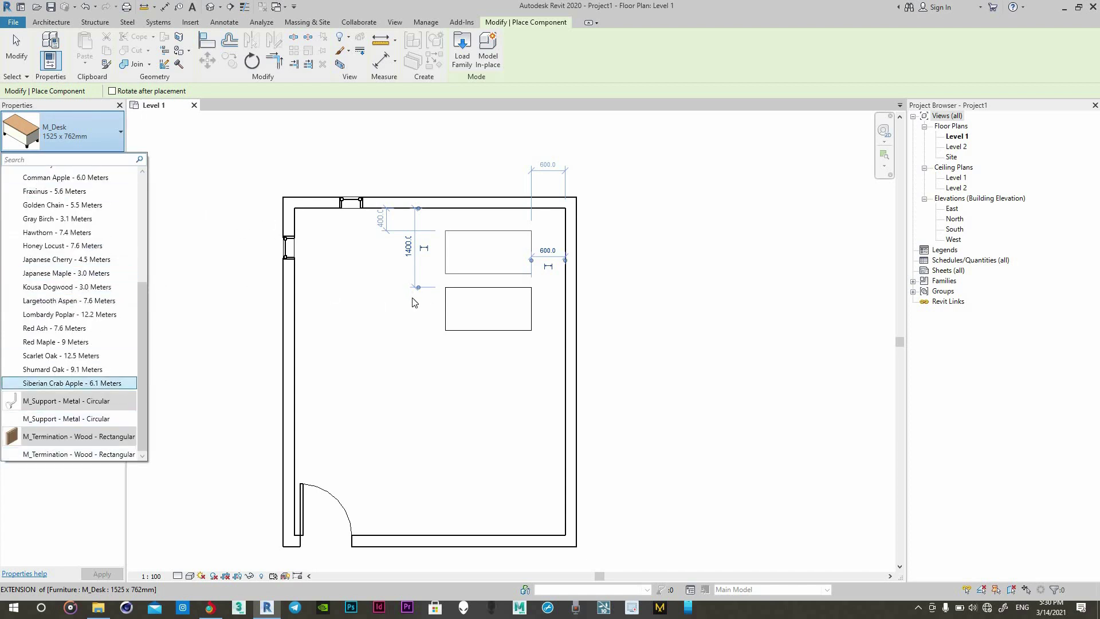
{"action": "right_click", "coordinate": [361, 288]}
{"action": "left_click", "coordinate": [390, 304]}
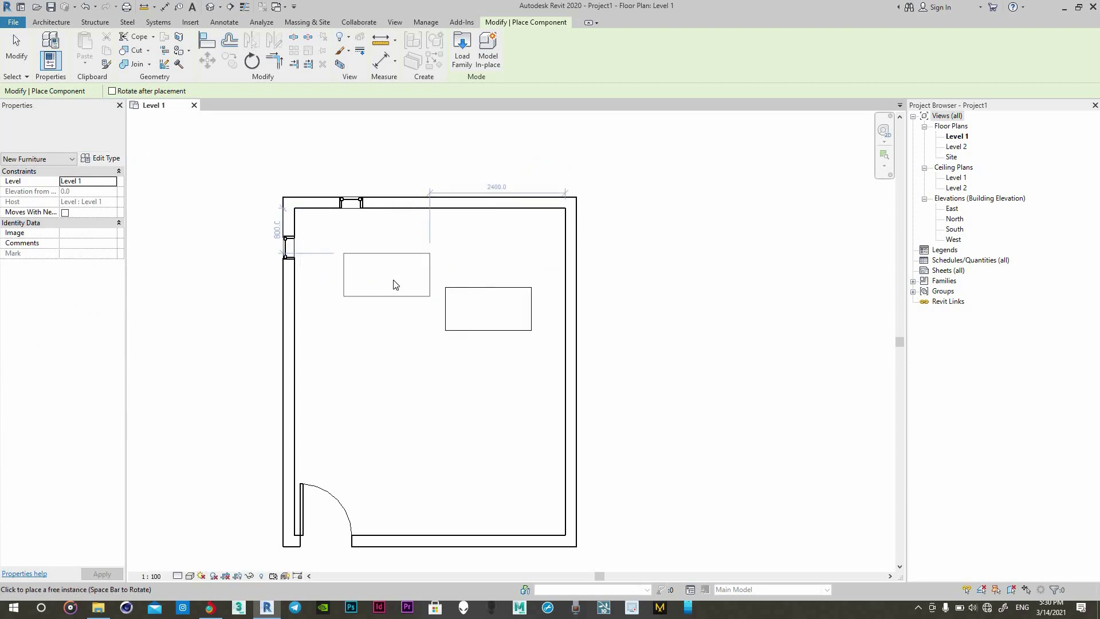
{"action": "key", "text": "Escape"}
{"action": "key", "text": "Escape"}
{"action": "scroll", "coordinate": [634, 309], "scroll_direction": "down", "scroll_amount": 2}
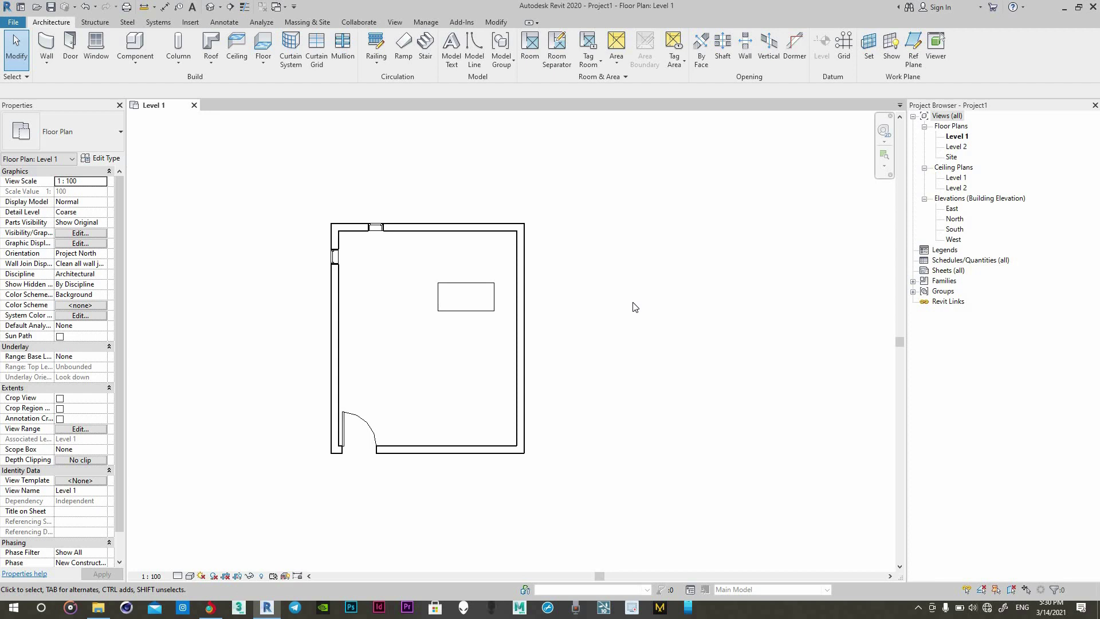
Step: Draw a chain of six model-line segments right of the room as an open outline
{"action": "key", "text": "l"}
{"action": "key", "text": "i"}
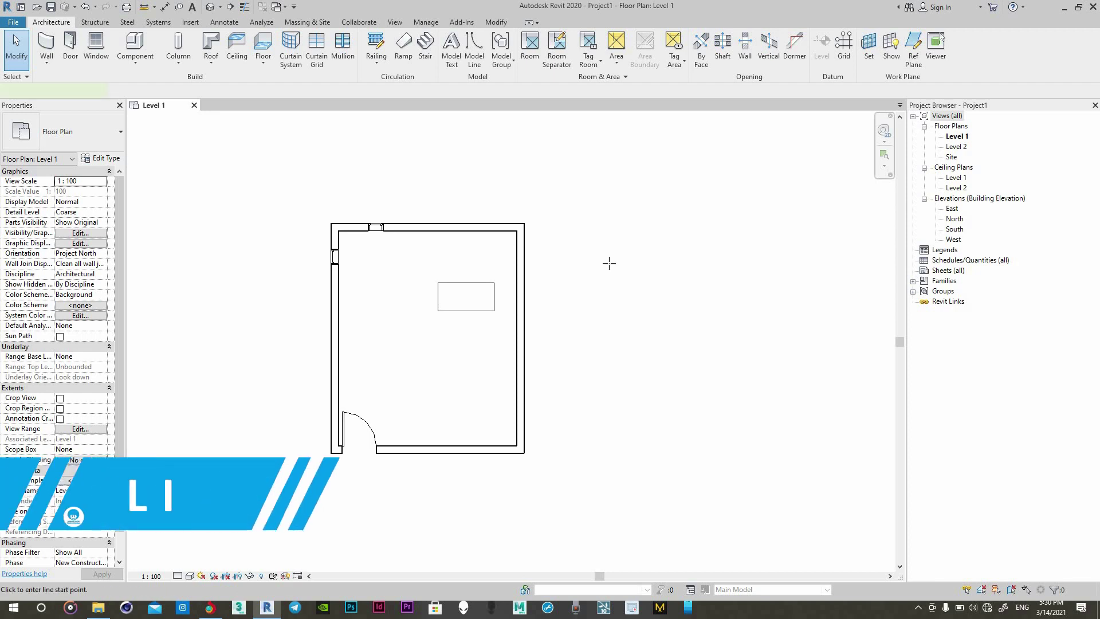
{"action": "left_click", "coordinate": [610, 263]}
{"action": "left_click", "coordinate": [611, 370]}
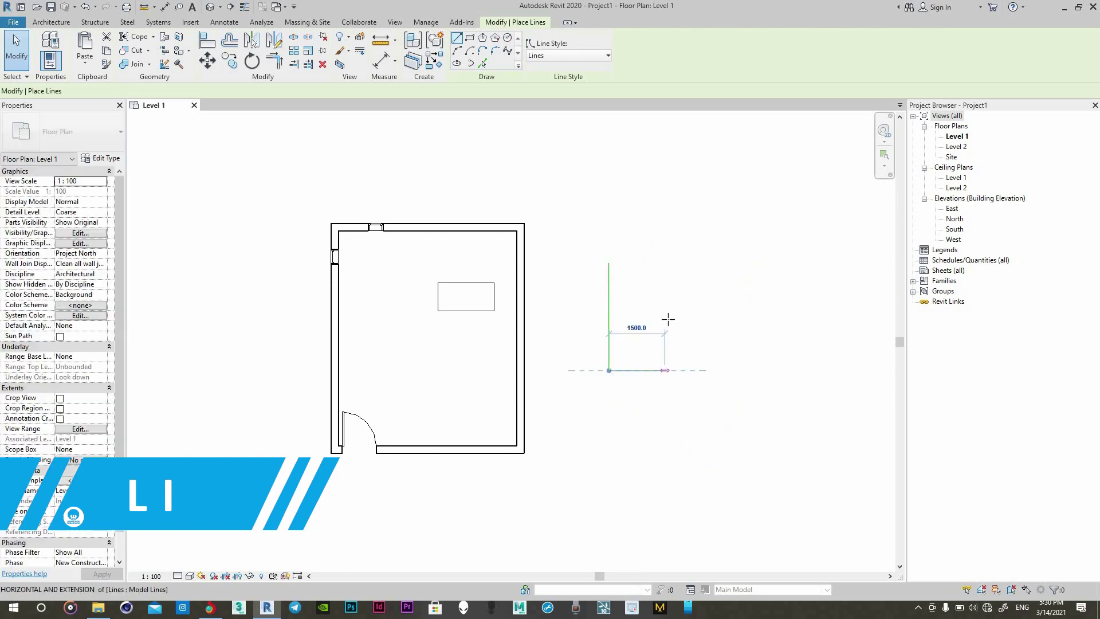
{"action": "left_click", "coordinate": [665, 370]}
{"action": "left_click", "coordinate": [580, 223]}
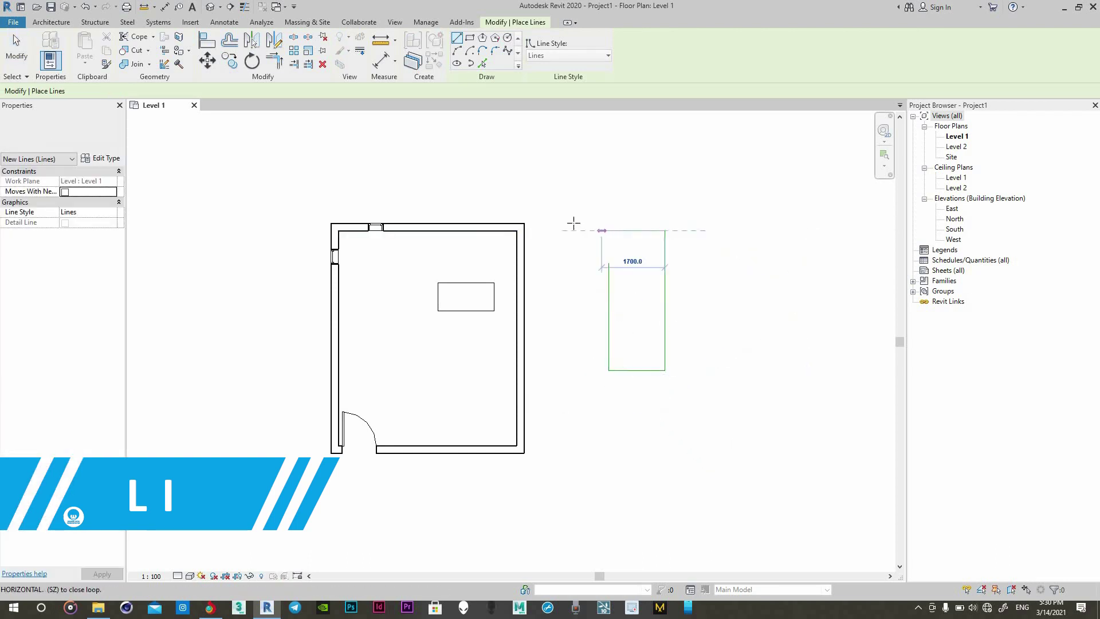
{"action": "left_click", "coordinate": [578, 412]}
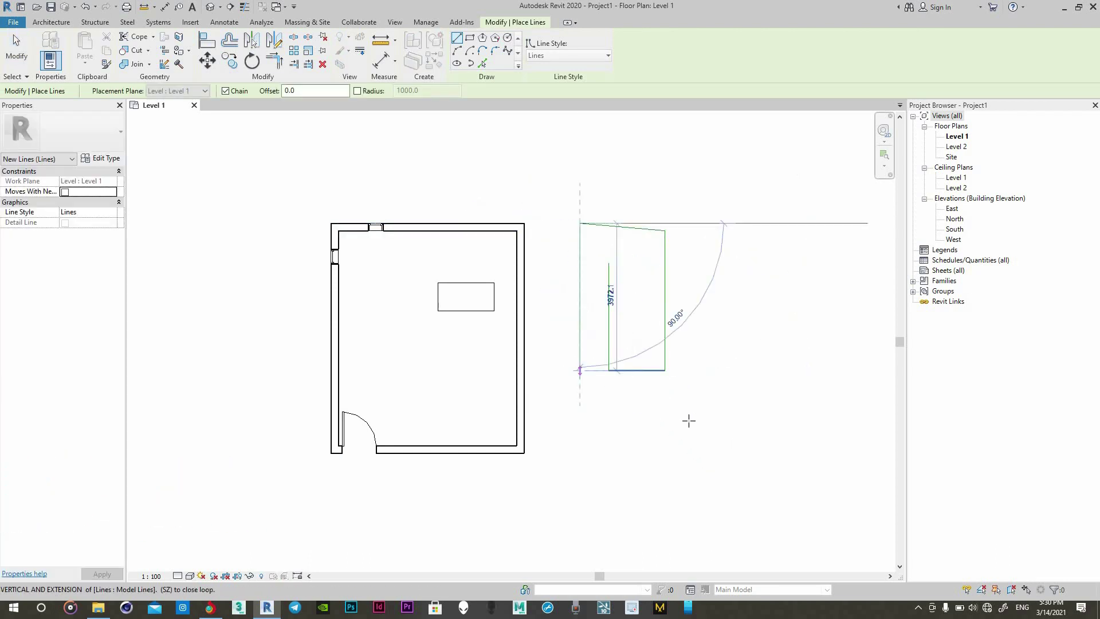
{"action": "left_click", "coordinate": [771, 429]}
Step: End the line chain and exit model-line drawing
{"action": "right_click", "coordinate": [727, 320]}
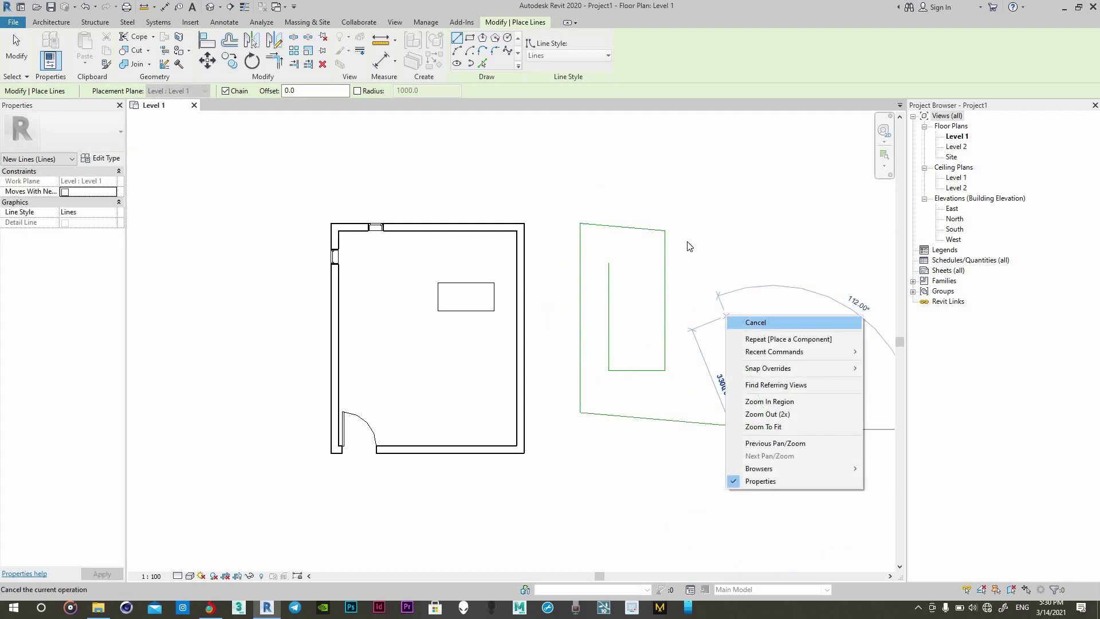
{"action": "key", "text": "Escape"}
{"action": "scroll", "coordinate": [663, 247], "scroll_direction": "down", "scroll_amount": 2}
{"action": "scroll", "coordinate": [570, 281], "scroll_direction": "up", "scroll_amount": 1}
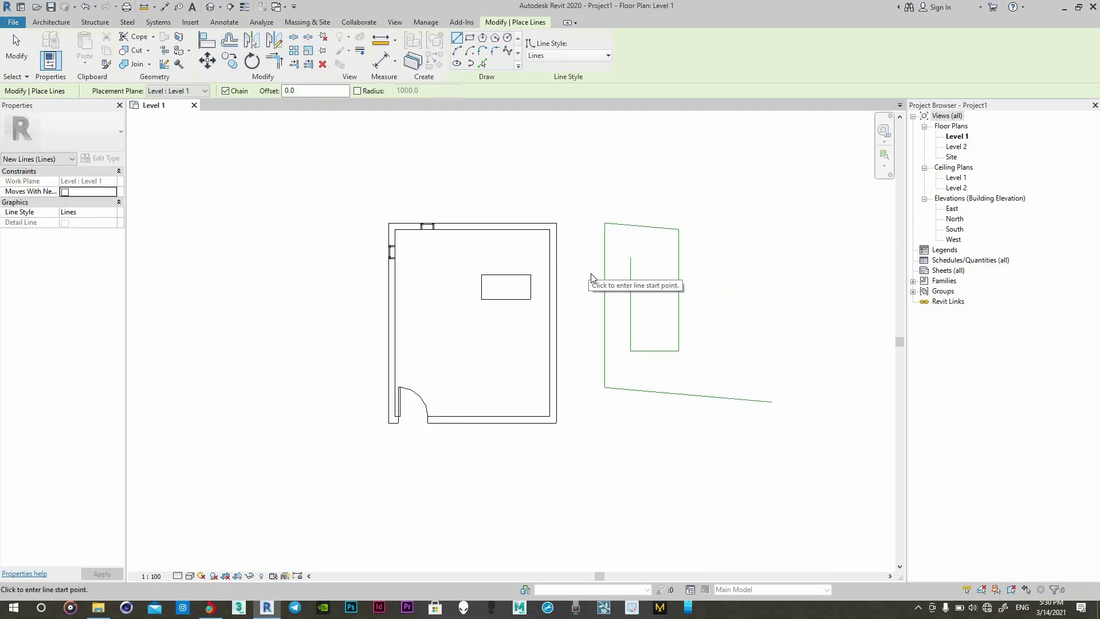
{"action": "right_click", "coordinate": [595, 275]}
{"action": "left_click", "coordinate": [608, 281]}
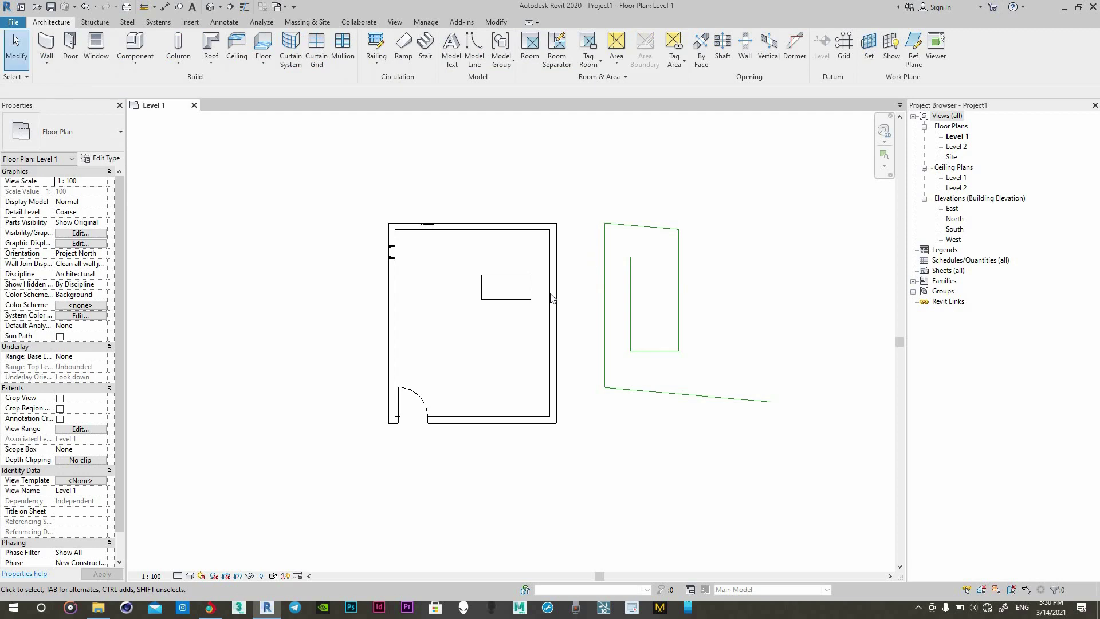
Step: Add a horizontal reference plane above the room and a vertical one right of the outline
{"action": "key", "text": "r"}
{"action": "key", "text": "p"}
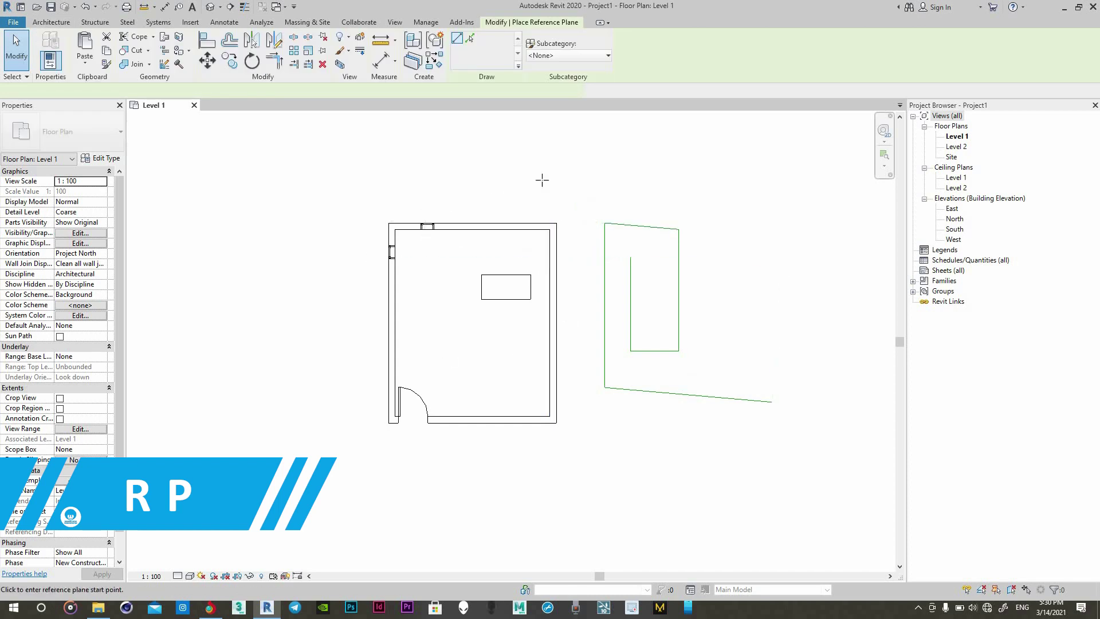
{"action": "left_click", "coordinate": [525, 158]}
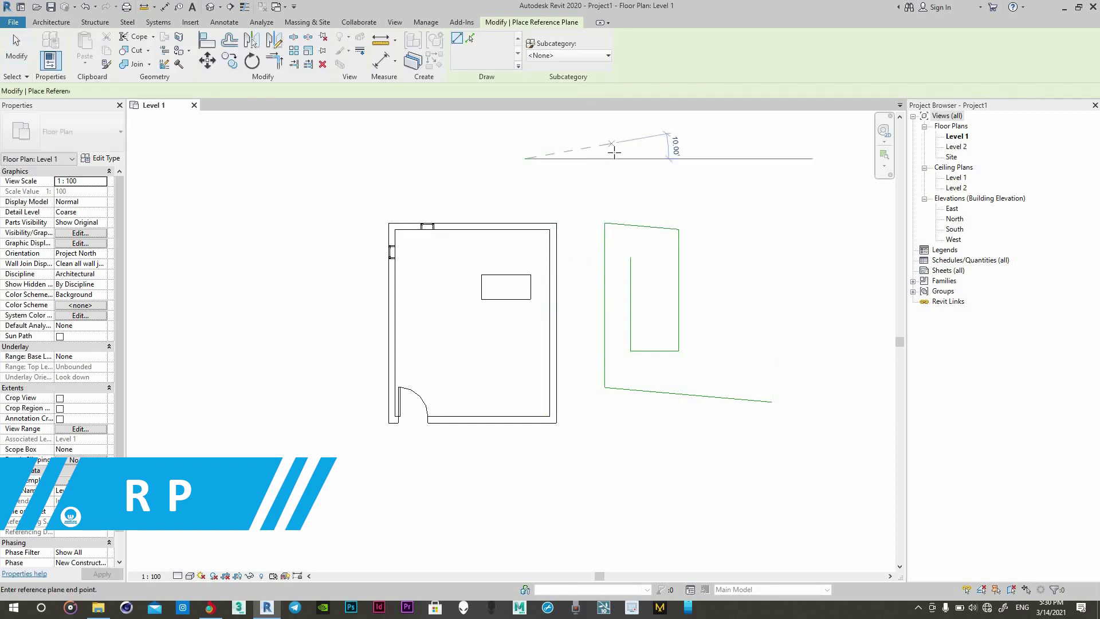
{"action": "left_click", "coordinate": [615, 152]}
{"action": "left_click", "coordinate": [702, 175]}
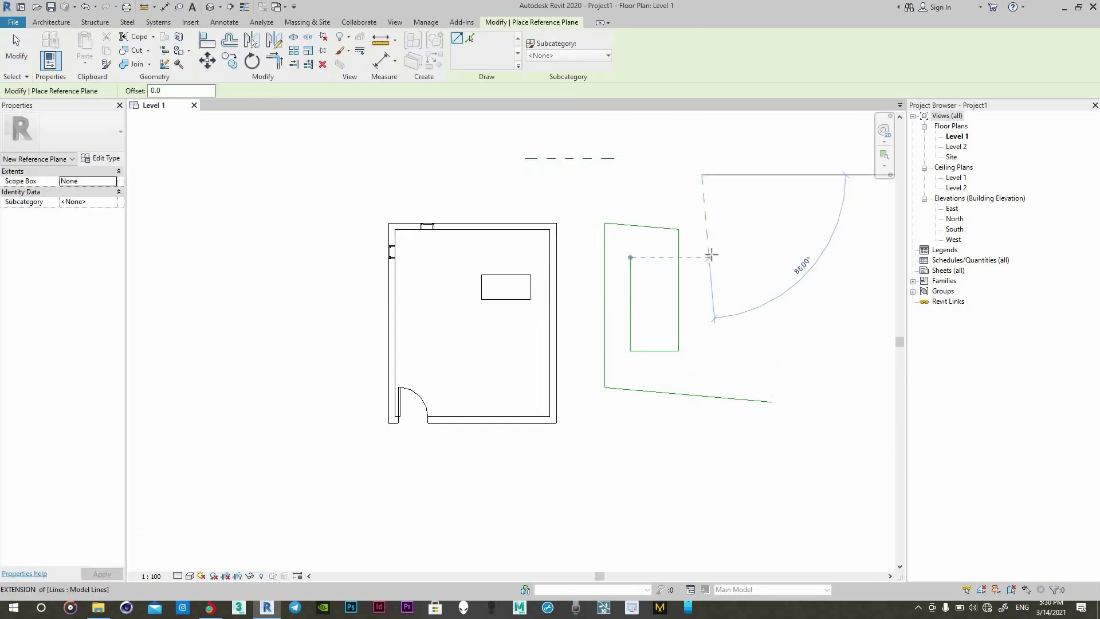
{"action": "left_click", "coordinate": [702, 261]}
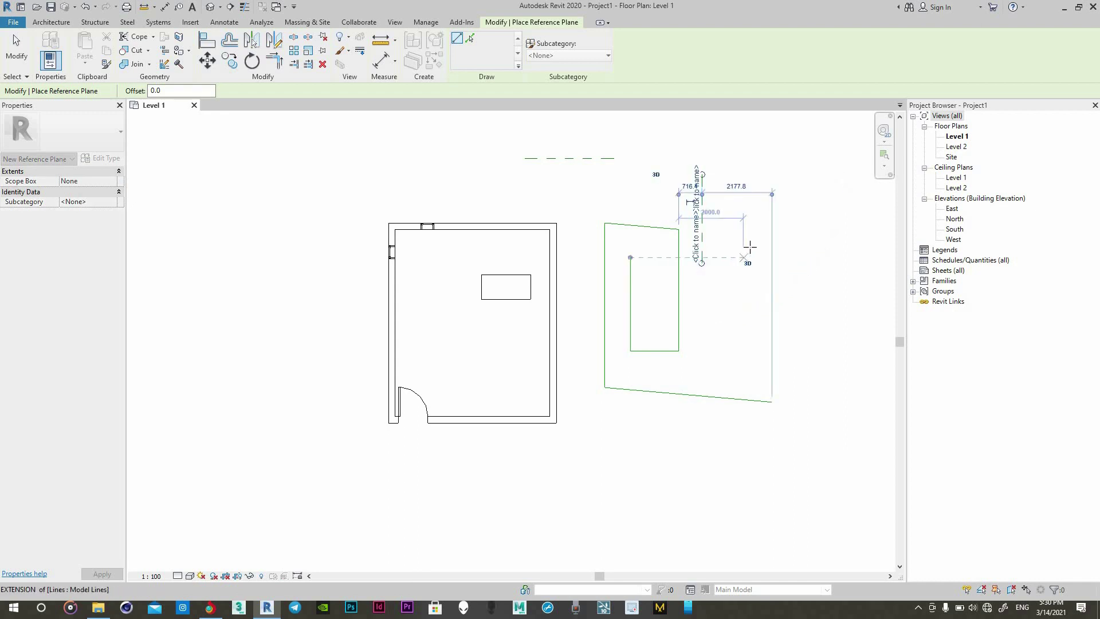
{"action": "key", "text": "Escape"}
{"action": "key", "text": "Escape"}
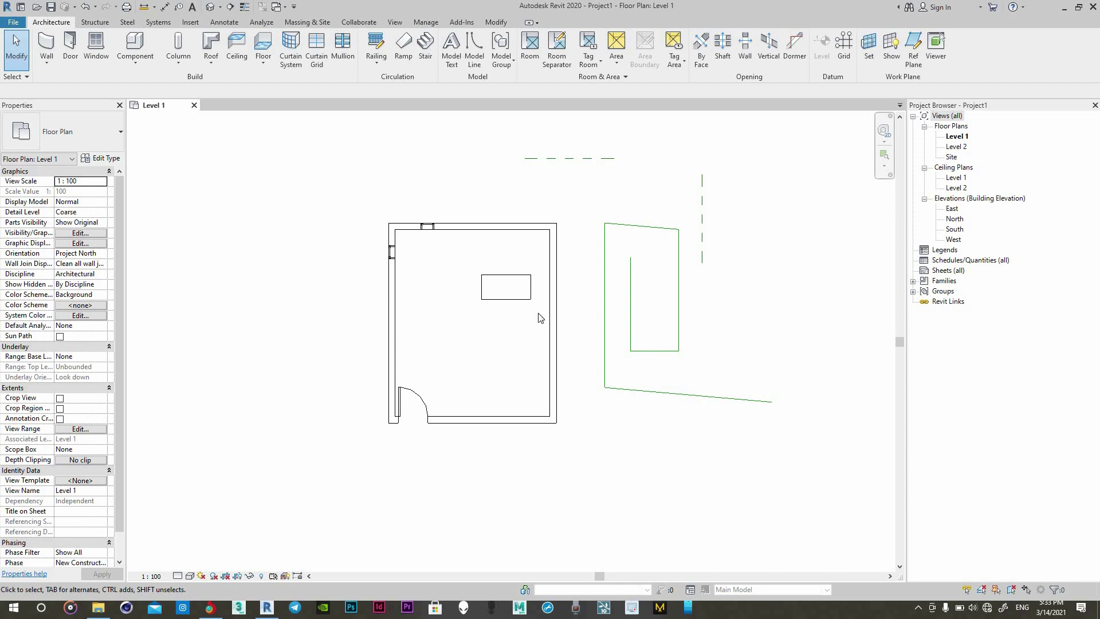
{"action": "left_click", "coordinate": [504, 282]}
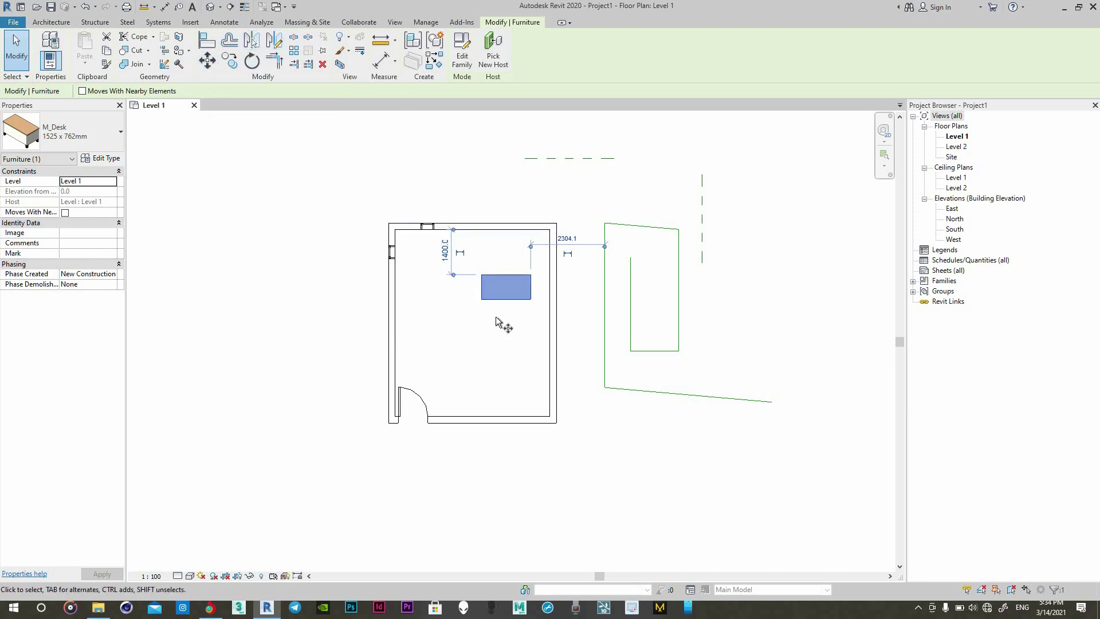
Step: Move the desk around with MV, finally settling it at the upper position
{"action": "key", "text": "m"}
{"action": "key", "text": "v"}
{"action": "left_click", "coordinate": [504, 299]}
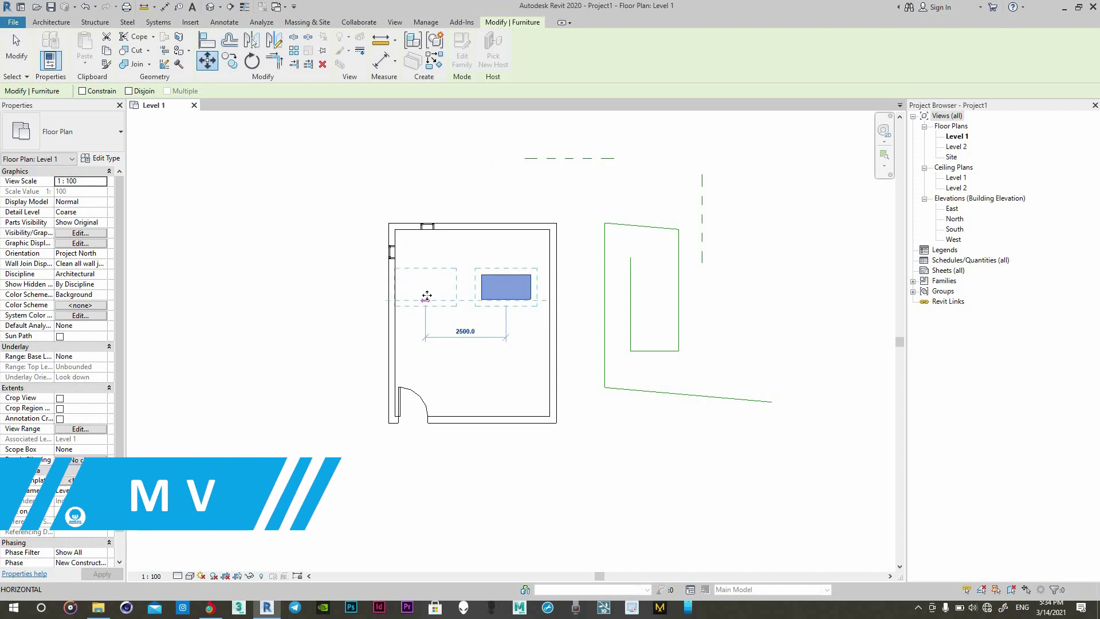
{"action": "left_click", "coordinate": [427, 296]}
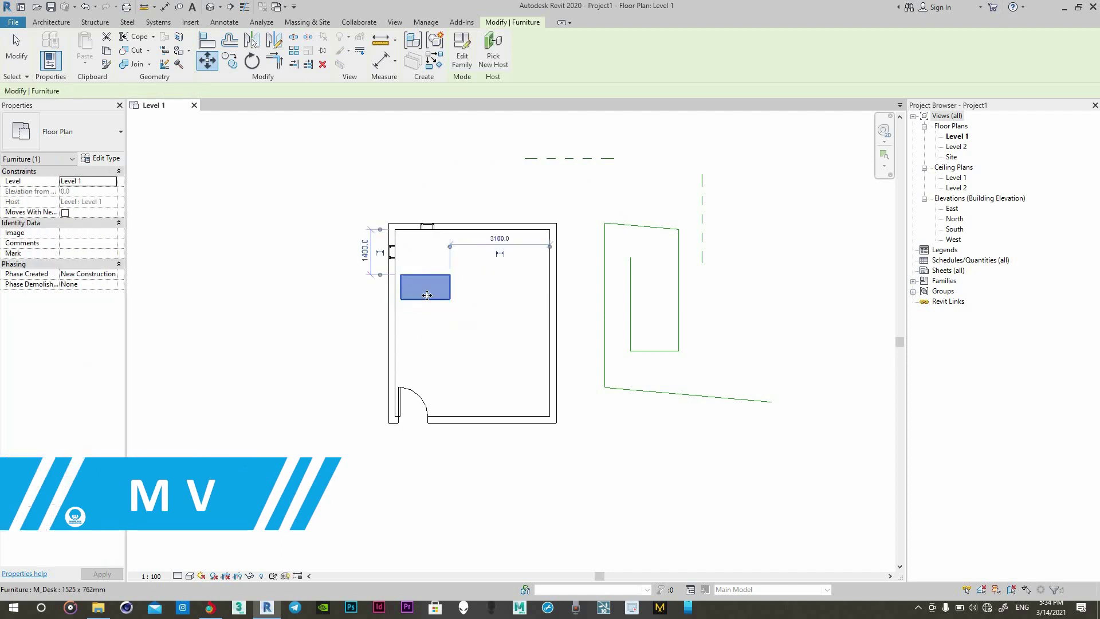
{"action": "left_click", "coordinate": [504, 292]}
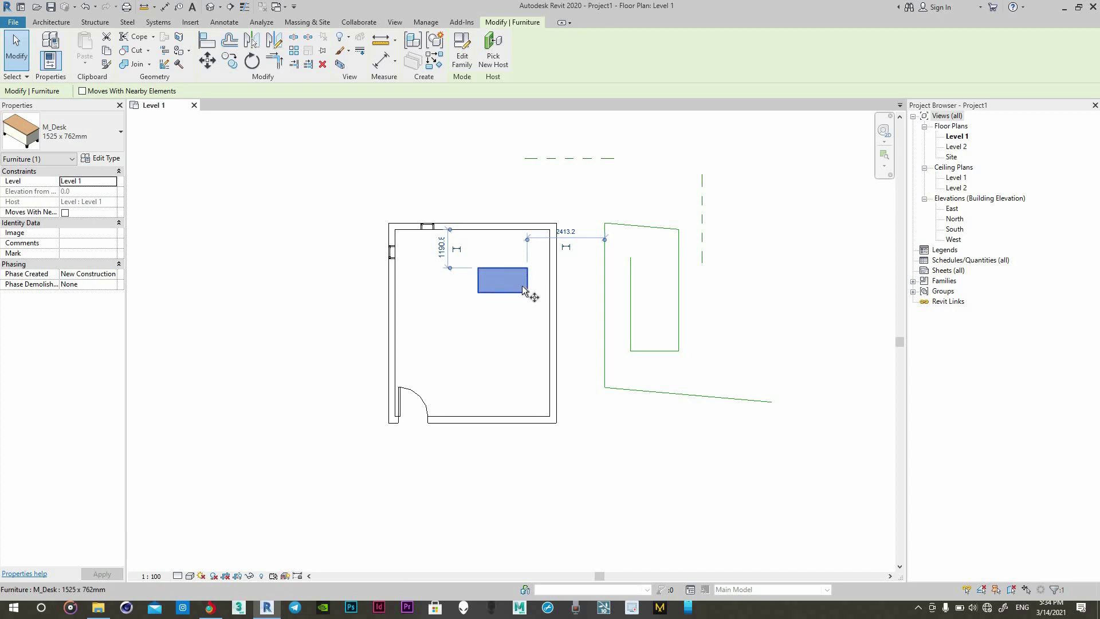
{"action": "key", "text": "Return"}
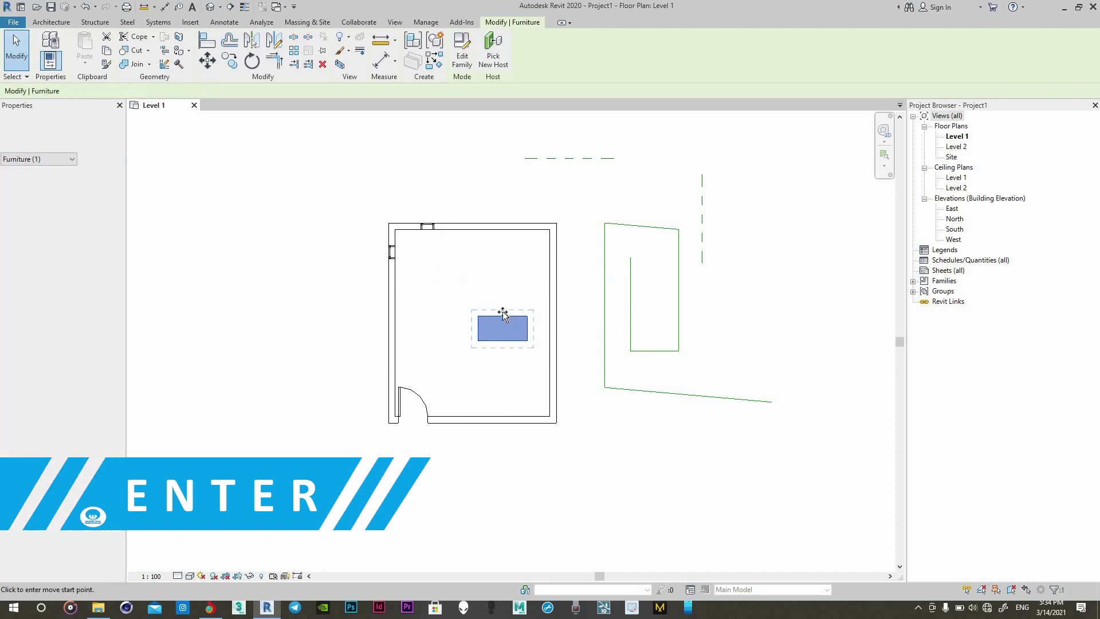
{"action": "left_click_drag", "start_coordinate": [503, 313], "coordinate": [484, 274]}
{"action": "left_click", "coordinate": [484, 274]}
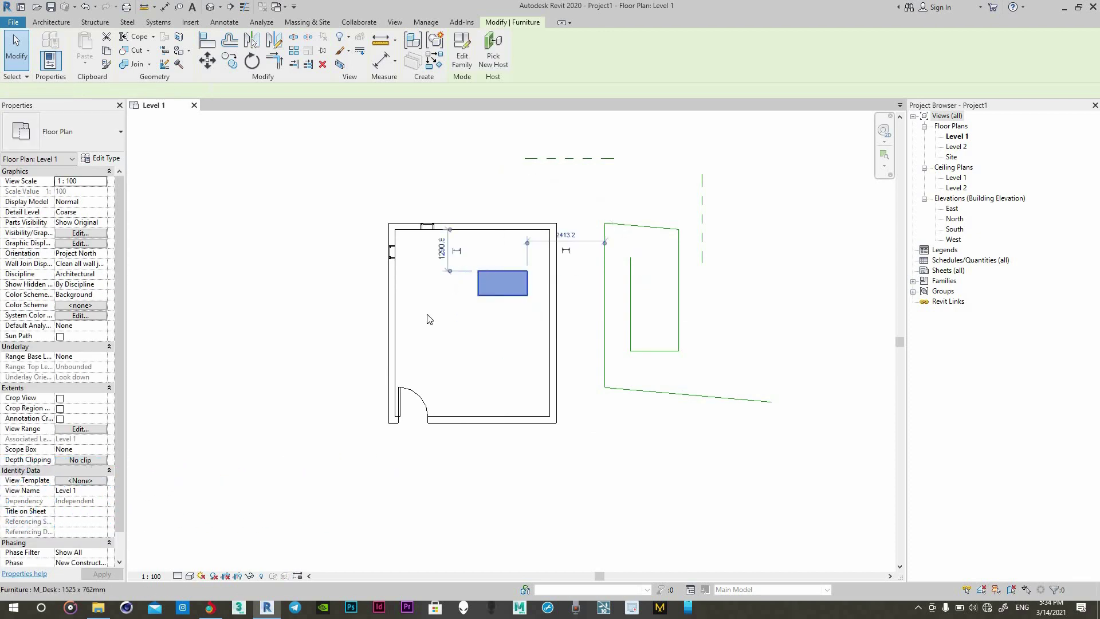
Step: Copy the desk to a new spot lower-left in the room
{"action": "left_click", "coordinate": [432, 314]}
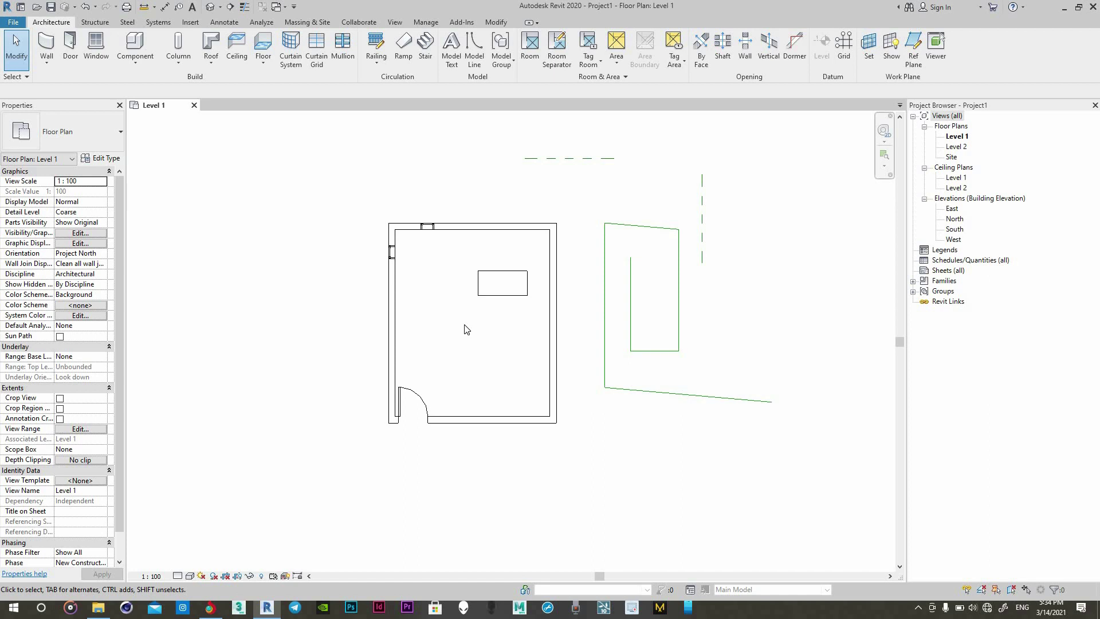
{"action": "left_click", "coordinate": [504, 291]}
{"action": "left_click", "coordinate": [450, 353]}
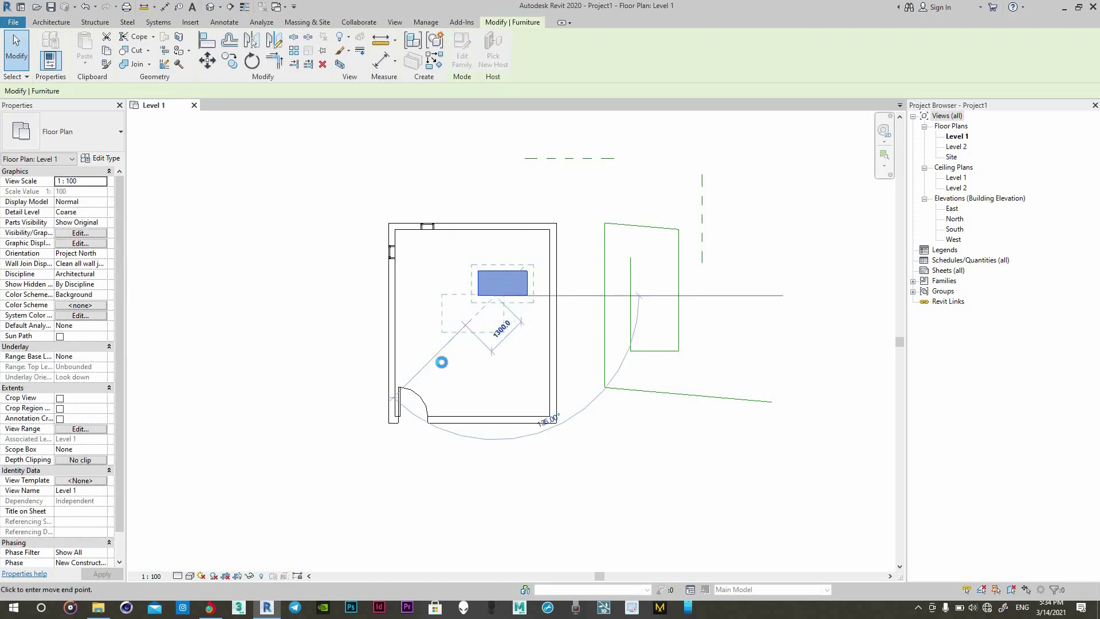
{"action": "left_click", "coordinate": [397, 418]}
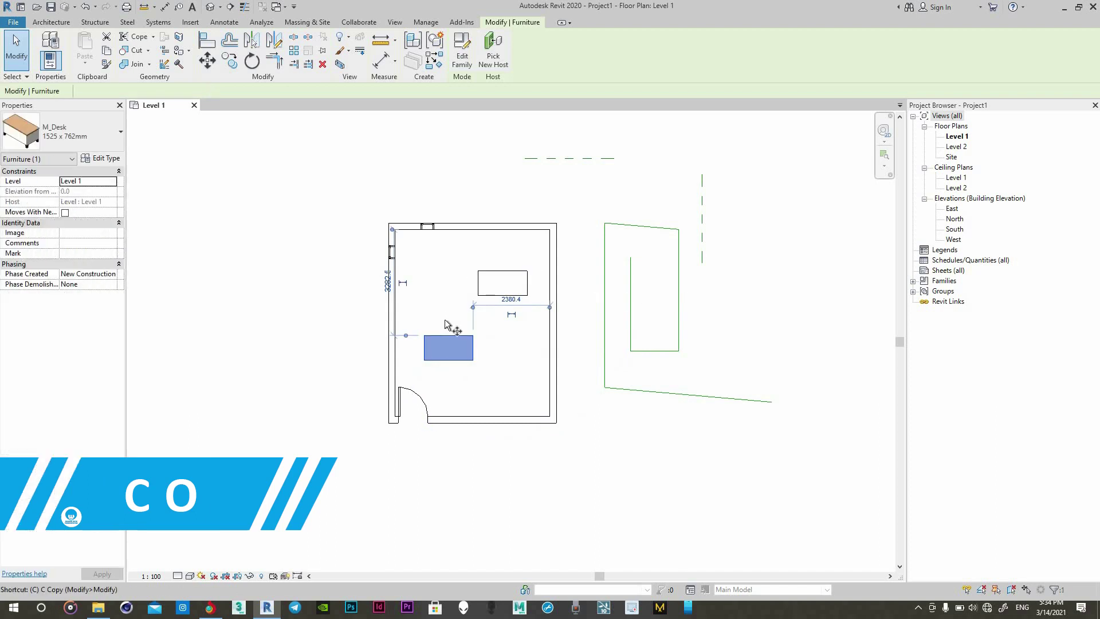
Step: Place another copy of the desk at the room's upper left
{"action": "key", "text": "m"}
{"action": "key", "text": "v"}
{"action": "left_click", "coordinate": [447, 323]}
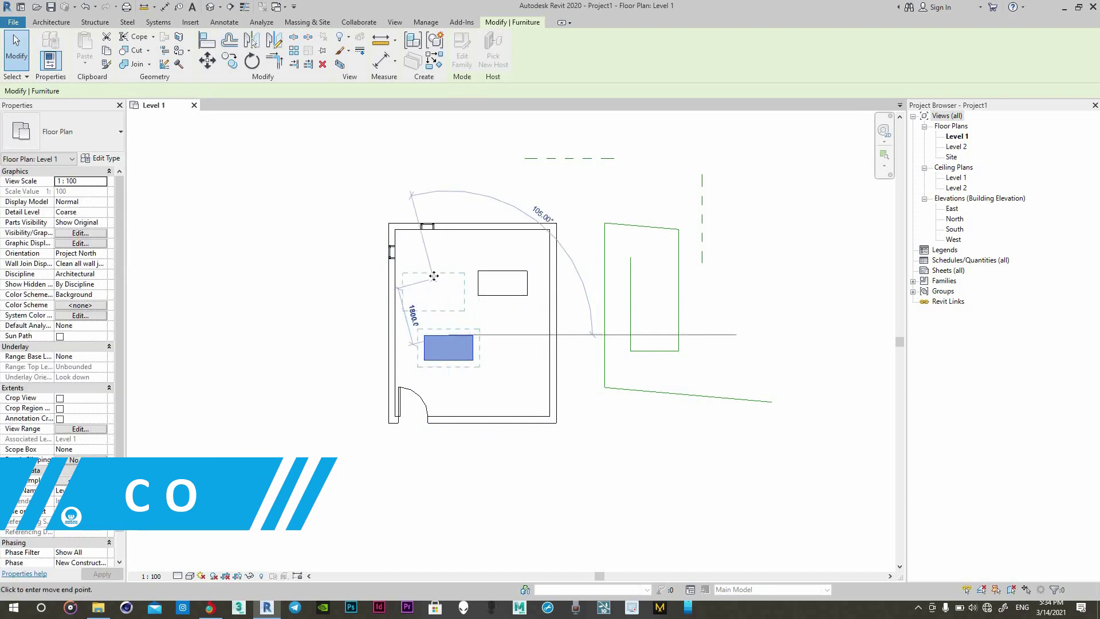
{"action": "left_click", "coordinate": [431, 263]}
{"action": "left_click", "coordinate": [481, 319]}
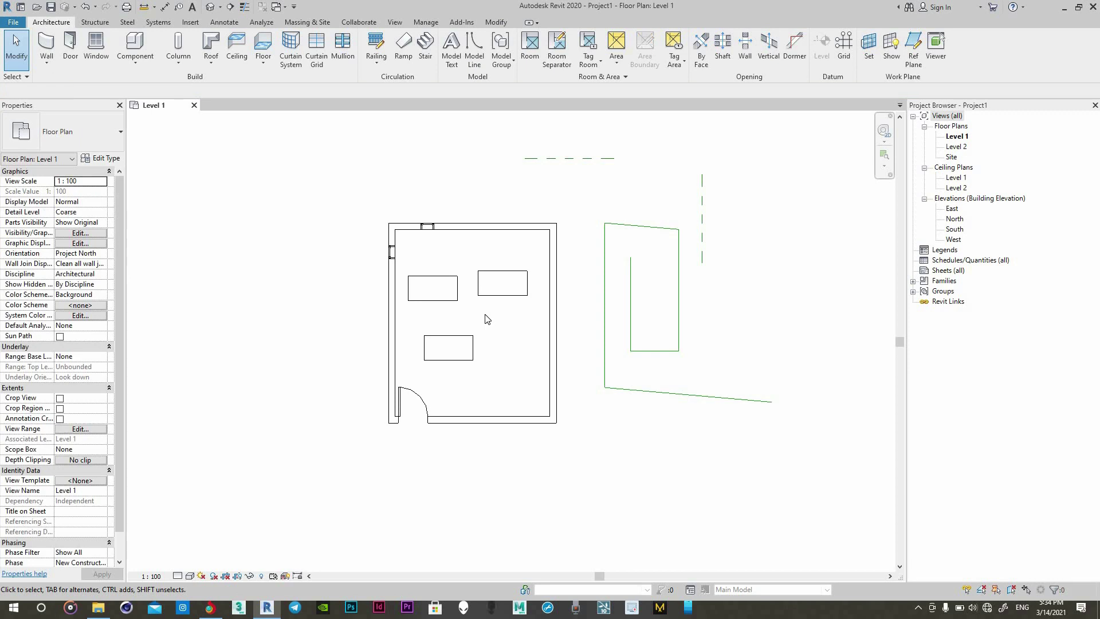
Step: Rotate the upper-left desk 90° so it stands vertical
{"action": "left_click", "coordinate": [449, 299]}
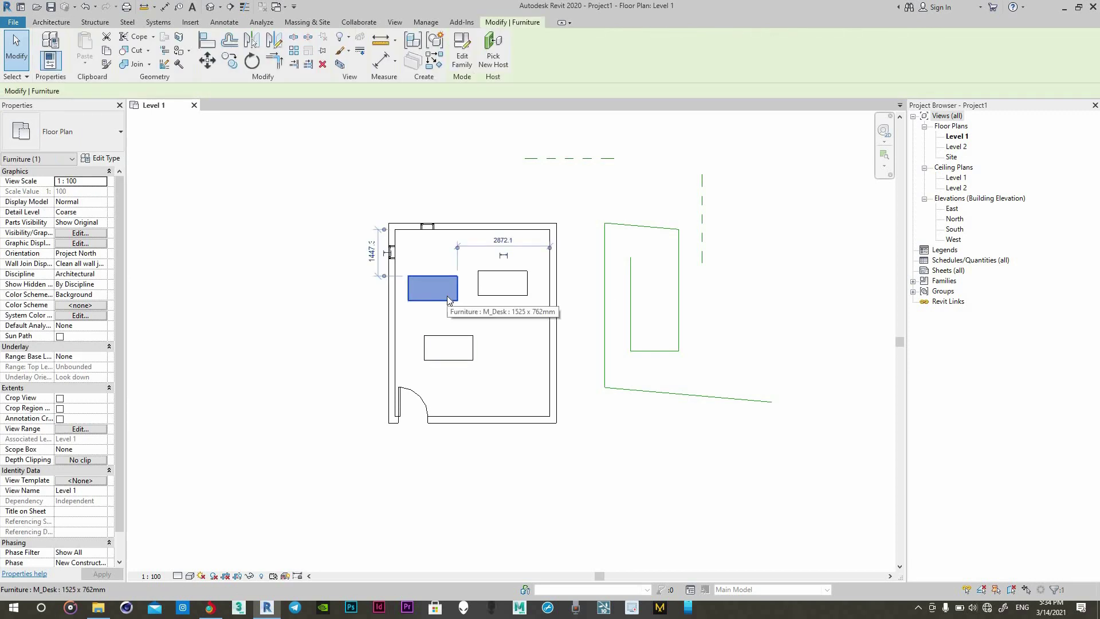
{"action": "key", "text": "r"}
{"action": "key", "text": "o"}
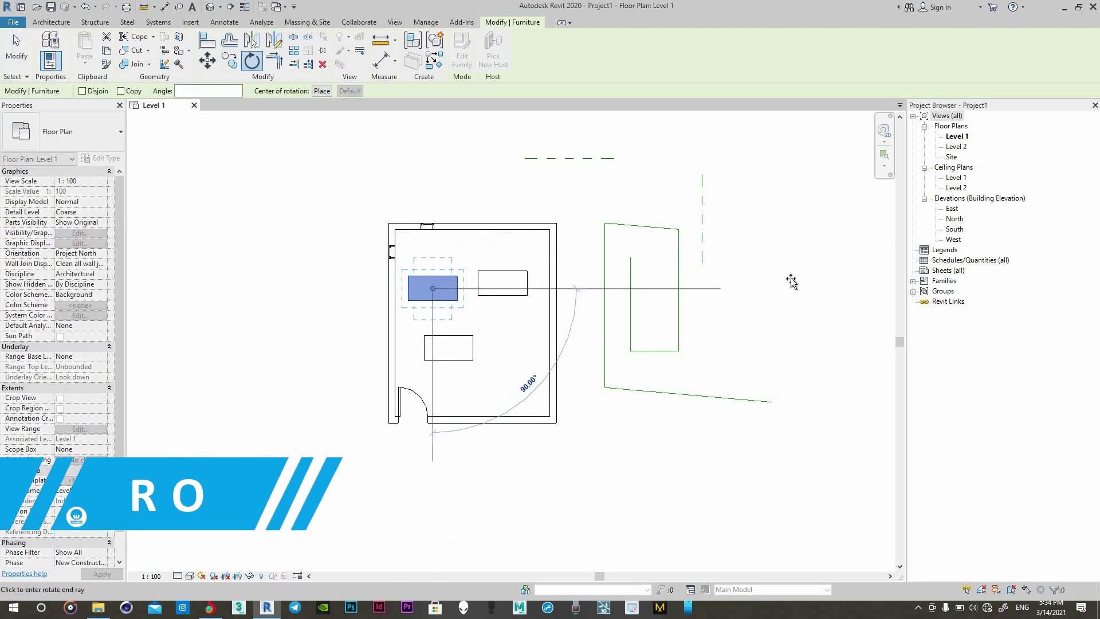
{"action": "left_click", "coordinate": [458, 254]}
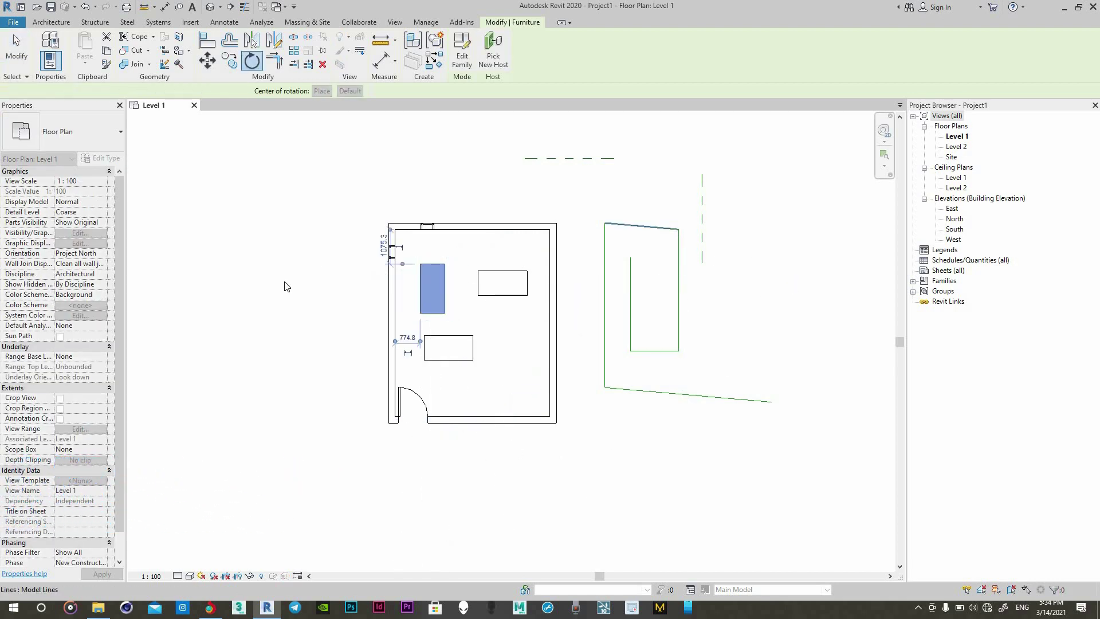
{"action": "key", "text": "Escape"}
Step: Rotate the upper-right desk 45° to a diagonal position
{"action": "left_click", "coordinate": [443, 282]}
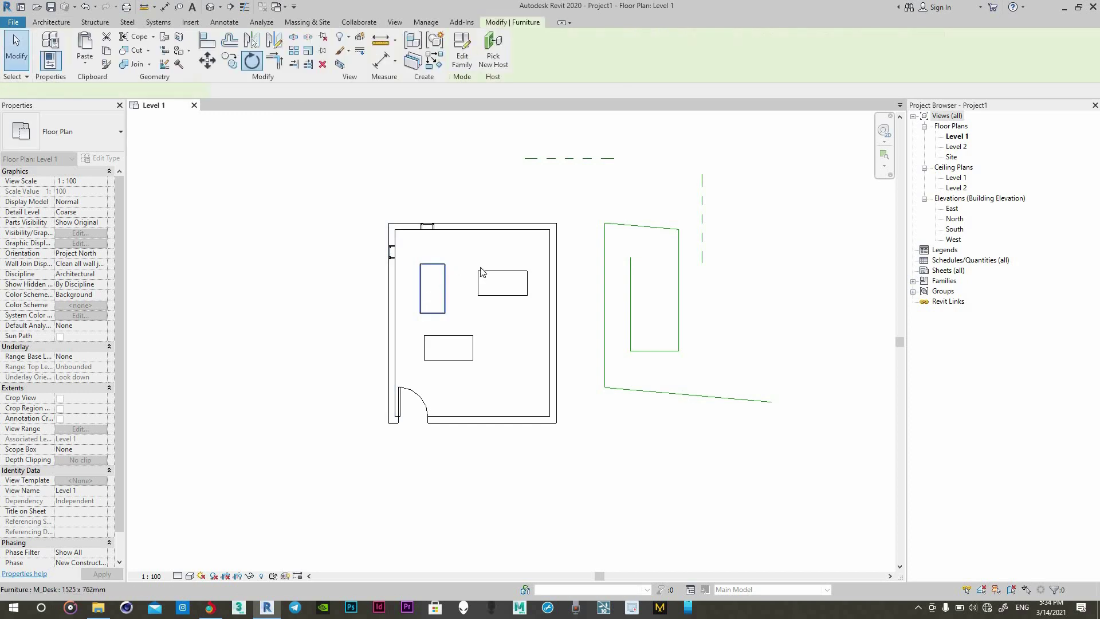
{"action": "left_click", "coordinate": [480, 272]}
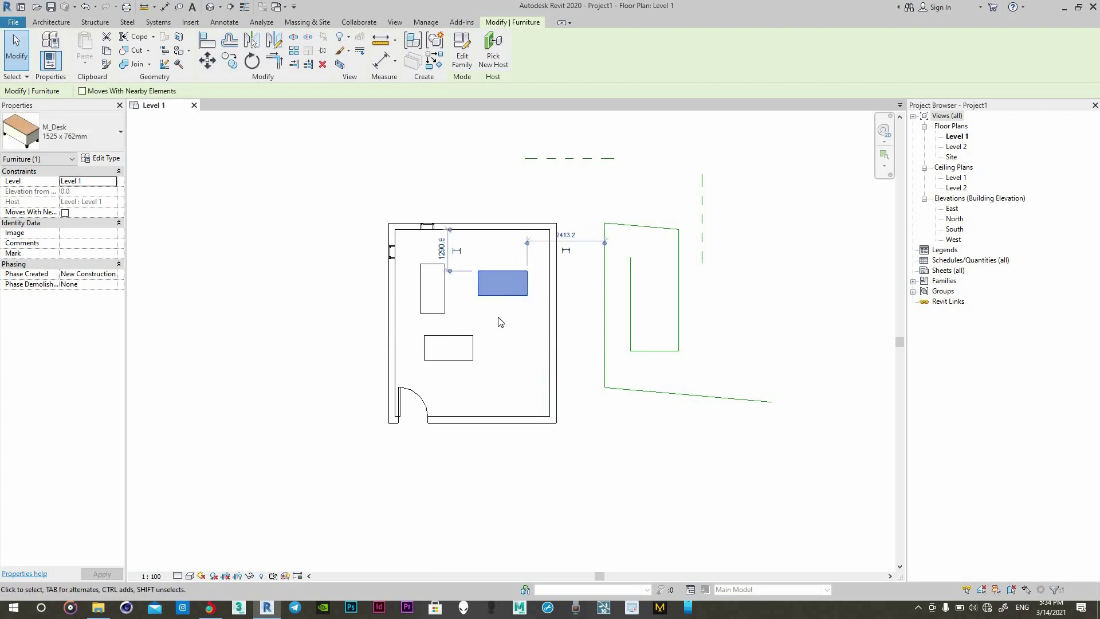
{"action": "key", "text": "r"}
{"action": "key", "text": "o"}
{"action": "left_click", "coordinate": [503, 427]}
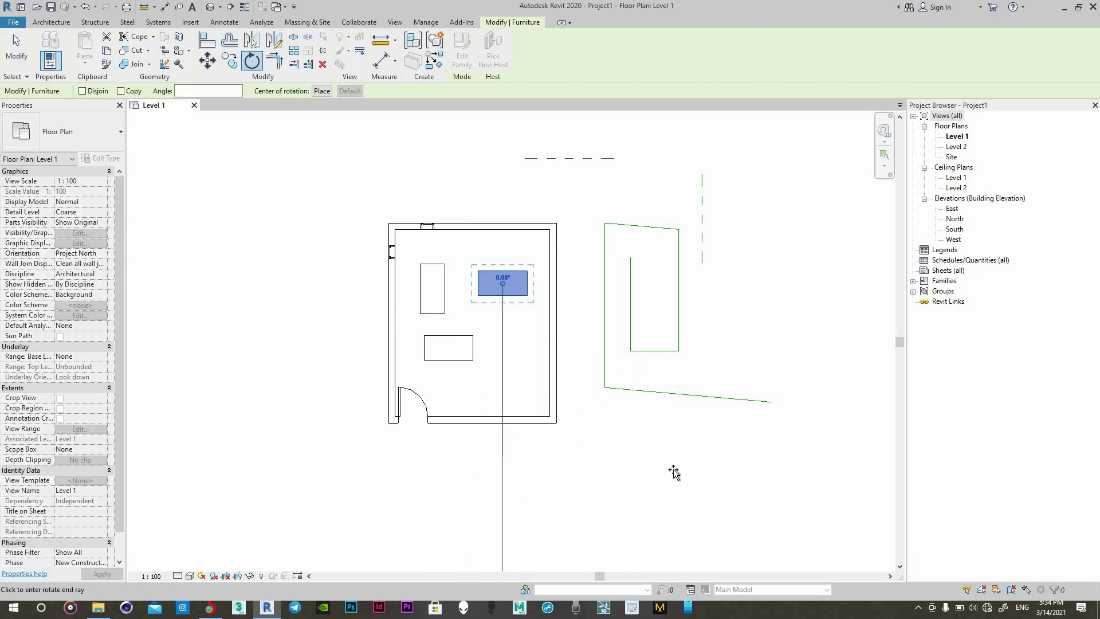
{"action": "left_click", "coordinate": [659, 417]}
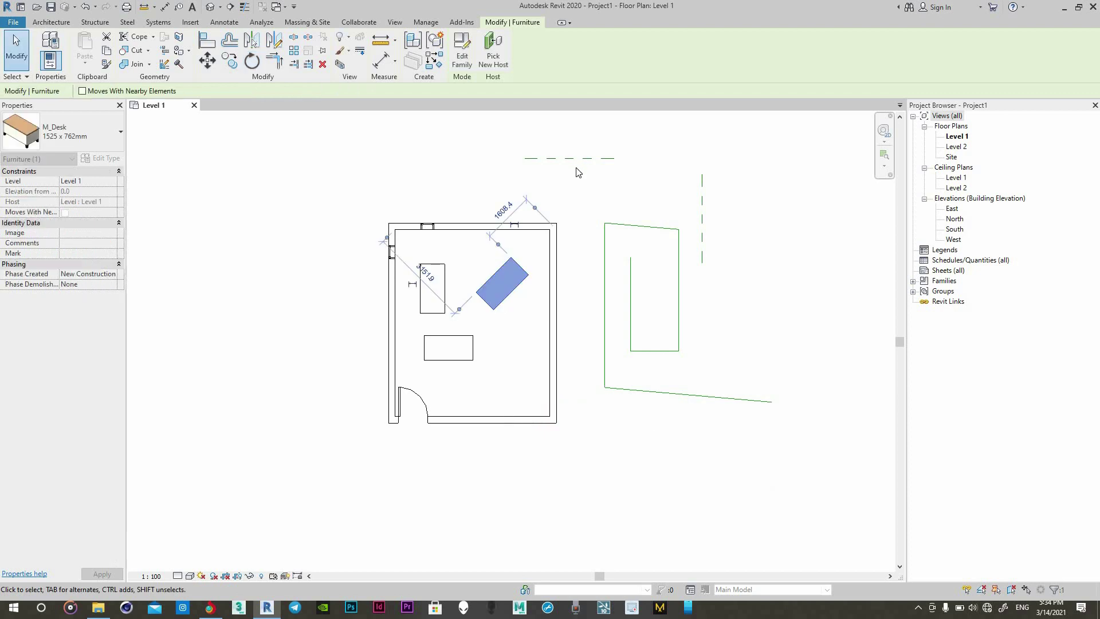
{"action": "left_click", "coordinate": [512, 216]}
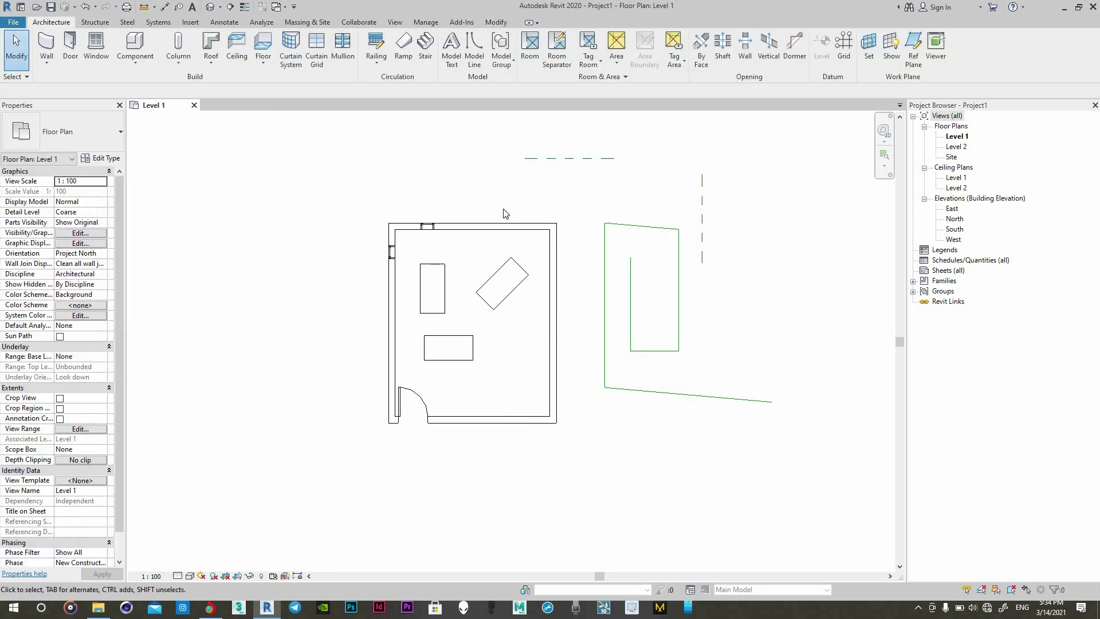
{"action": "left_click", "coordinate": [443, 268]}
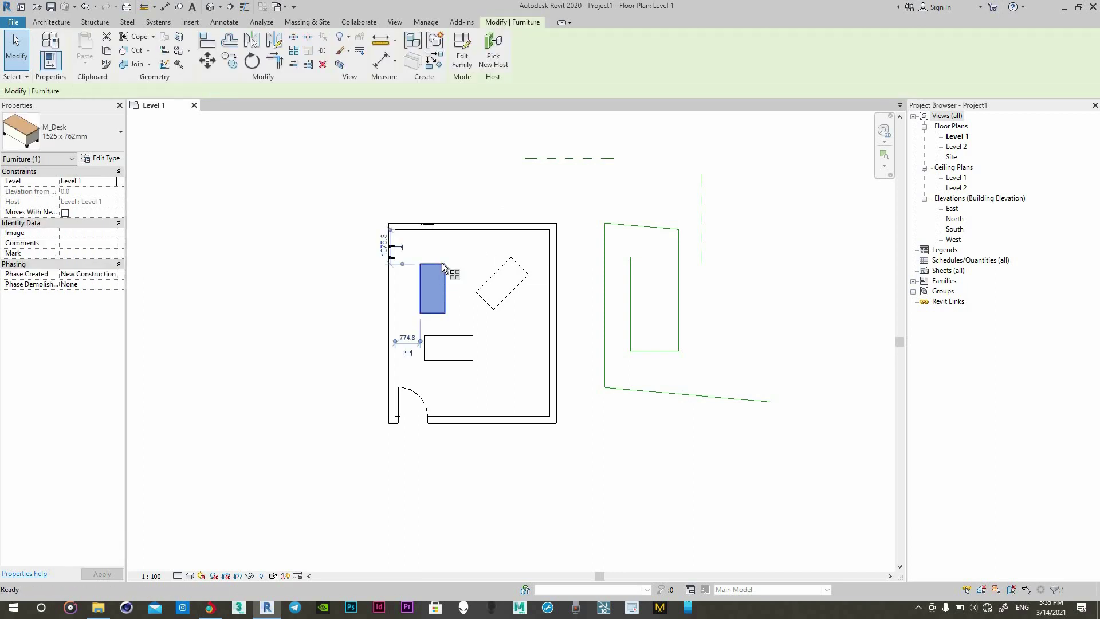
{"action": "key", "text": "a"}
{"action": "key", "text": "r"}
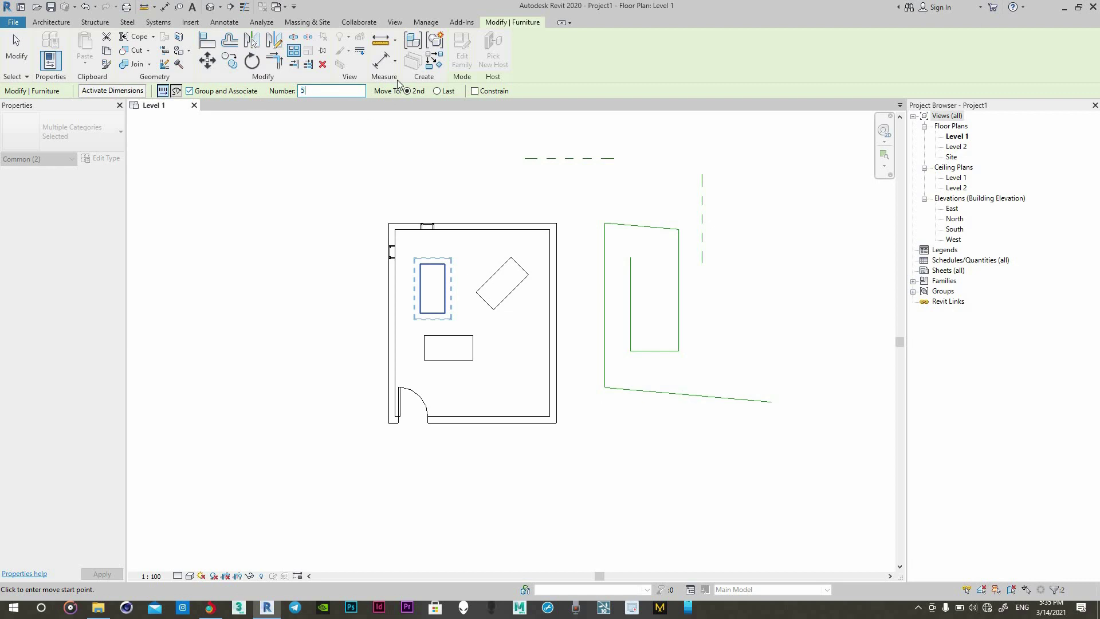
{"action": "left_click", "coordinate": [432, 313]}
{"action": "left_click", "coordinate": [434, 248]}
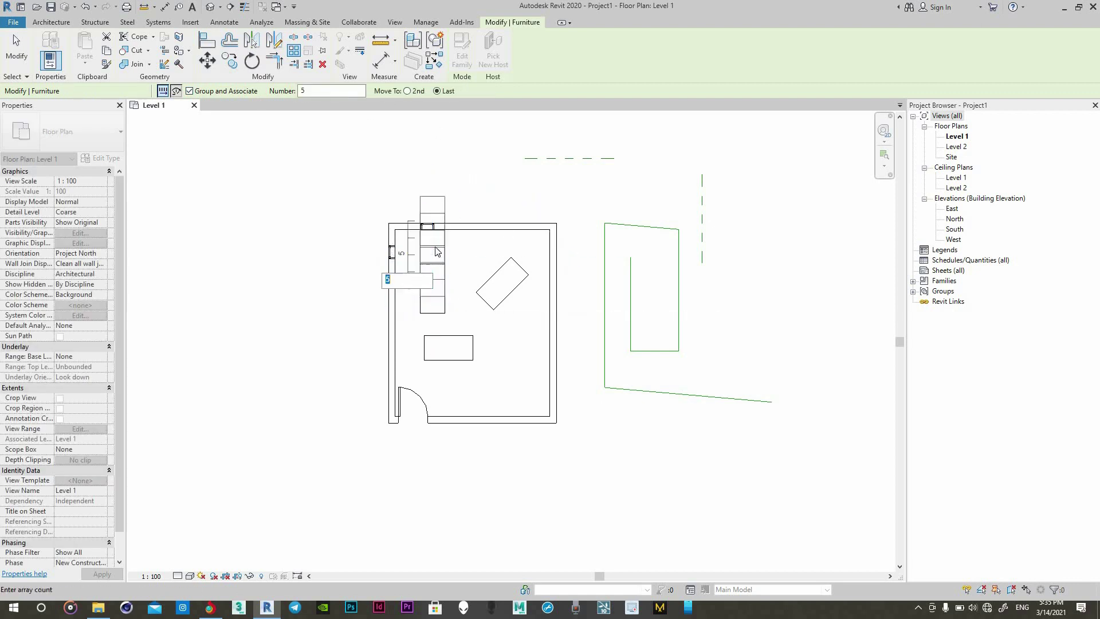
{"action": "right_click", "coordinate": [461, 261]}
{"action": "left_click", "coordinate": [476, 261]}
{"action": "right_click", "coordinate": [475, 255]}
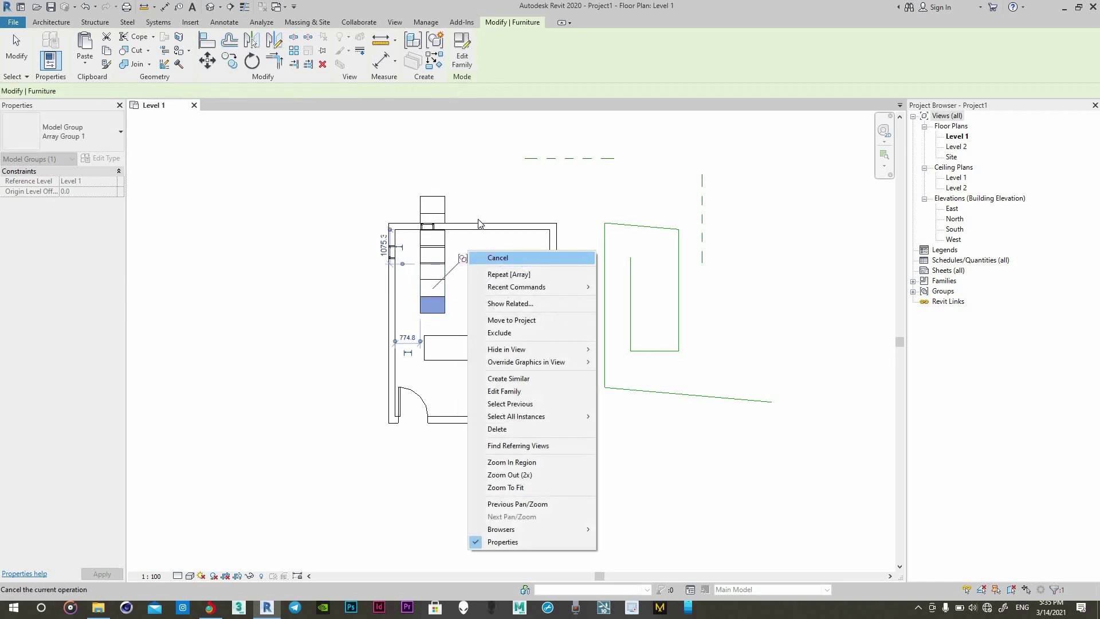
{"action": "left_click", "coordinate": [488, 255]}
{"action": "left_click", "coordinate": [434, 202]}
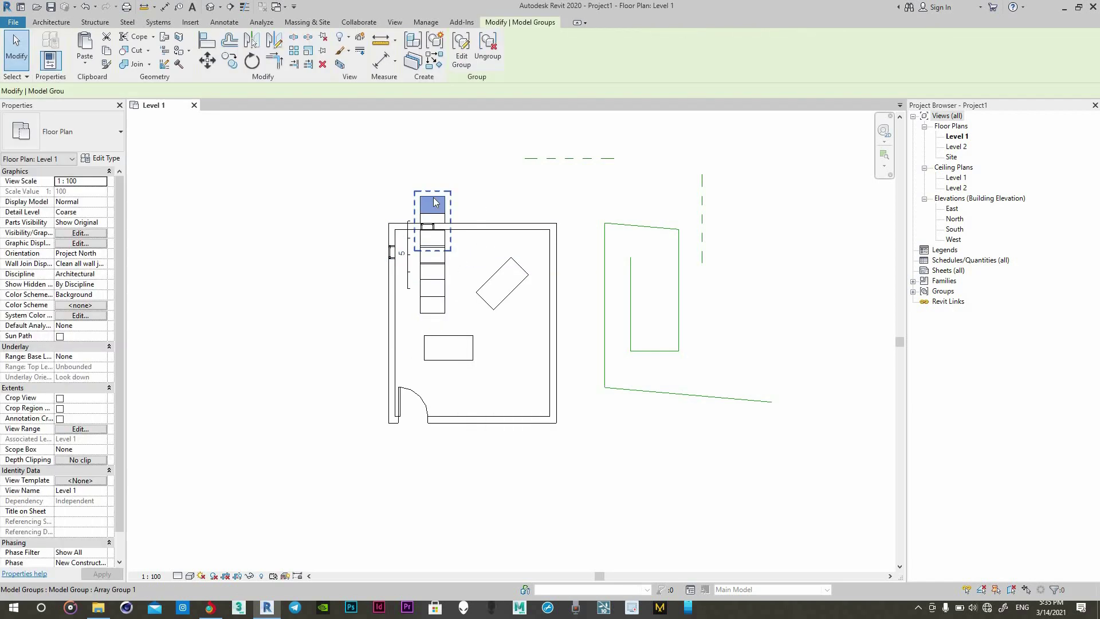
{"action": "left_click", "coordinate": [462, 177]}
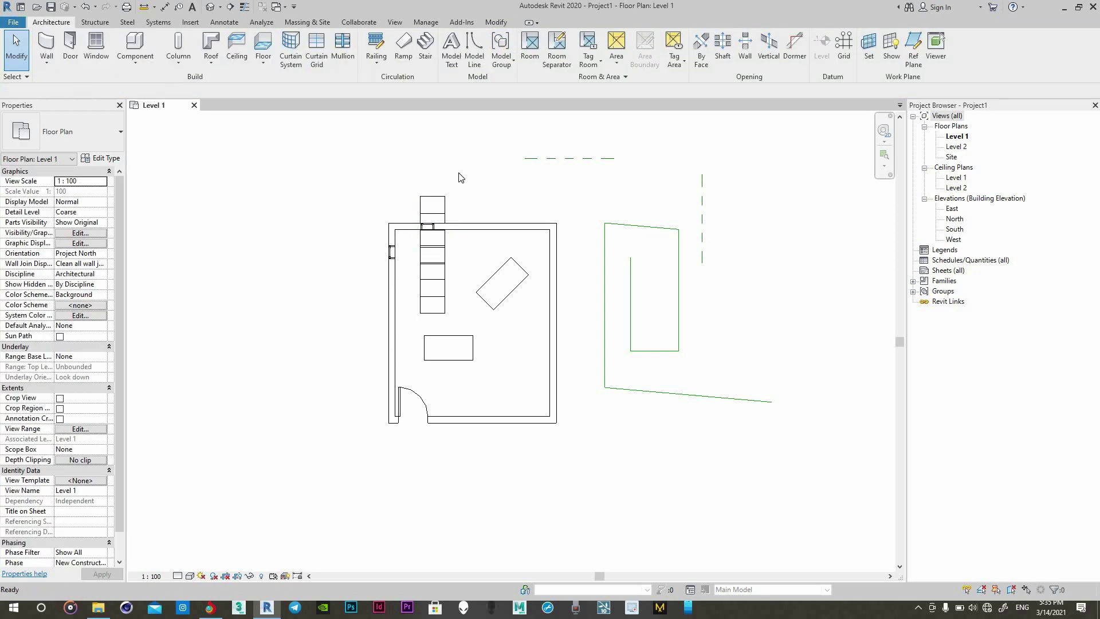
{"action": "key", "text": "ctrl+z"}
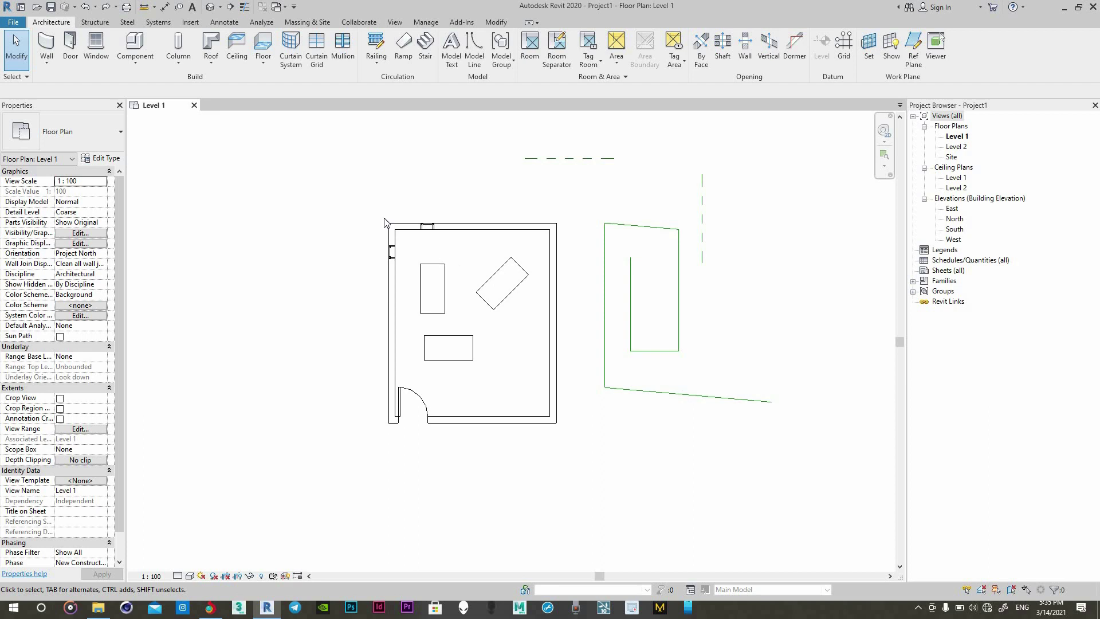
Step: Mirror-copy the room's walls, door, windows and desks across a vertical axis to its left
{"action": "left_click_drag", "start_coordinate": [320, 165], "coordinate": [565, 488]}
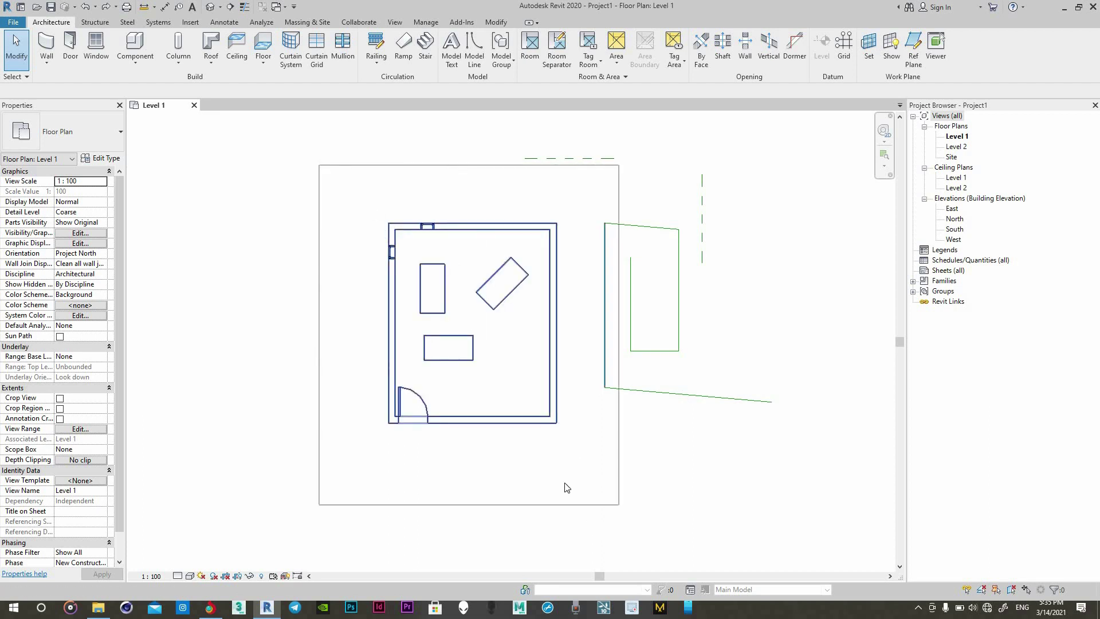
{"action": "left_click_drag", "start_coordinate": [567, 488], "coordinate": [562, 474]}
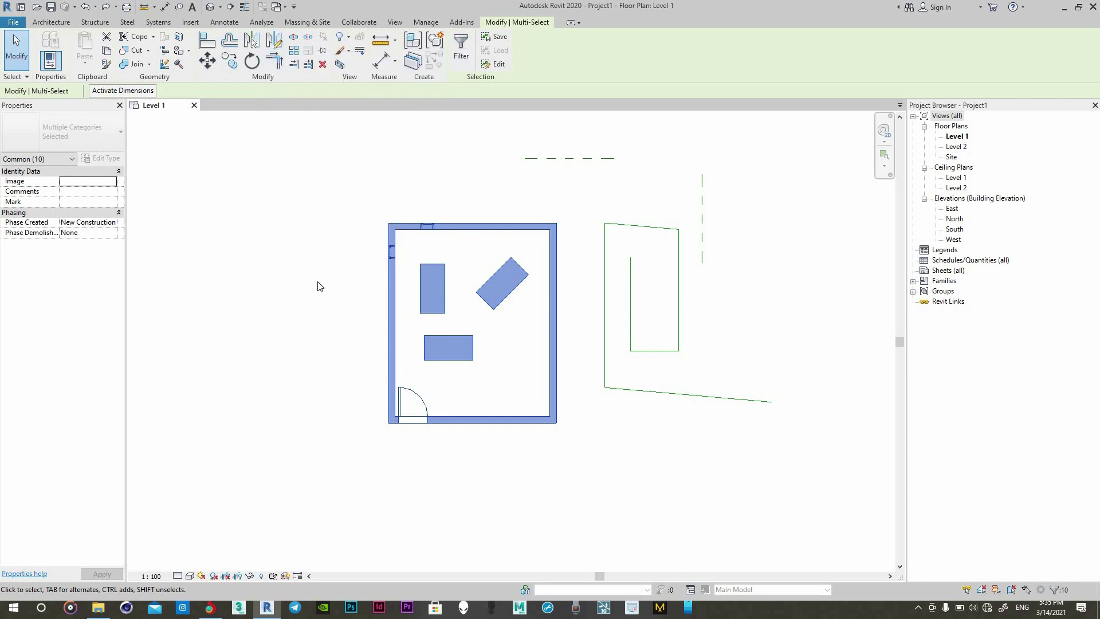
{"action": "key", "text": "d"}
{"action": "key", "text": "m"}
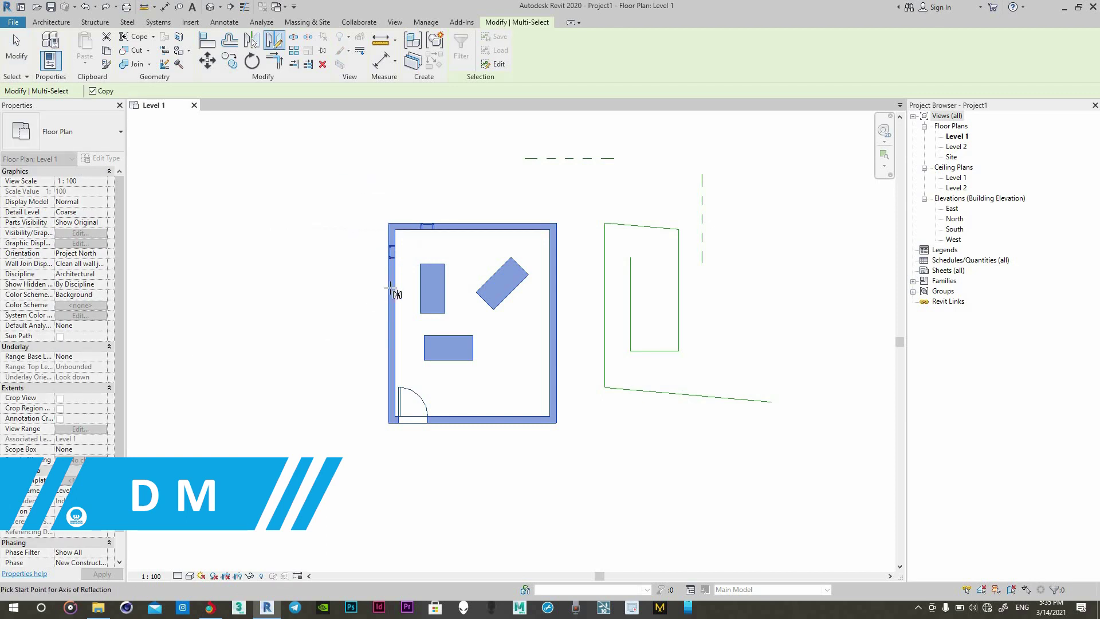
{"action": "scroll", "coordinate": [390, 280], "scroll_direction": "up", "scroll_amount": 2}
{"action": "left_click", "coordinate": [331, 228]}
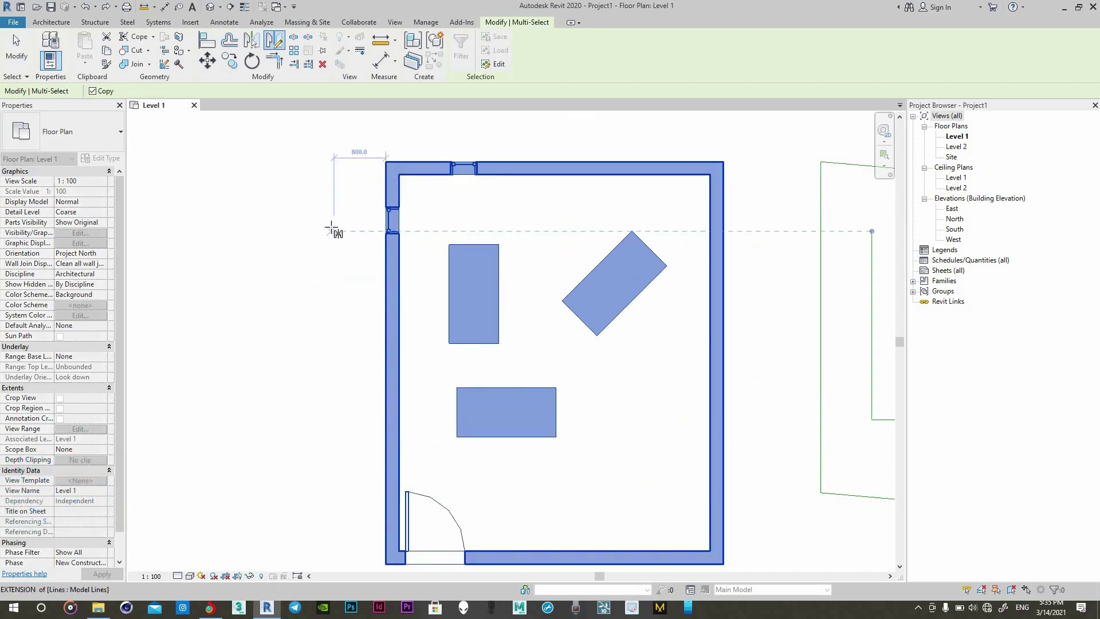
{"action": "scroll", "coordinate": [331, 228], "scroll_direction": "down", "scroll_amount": 1}
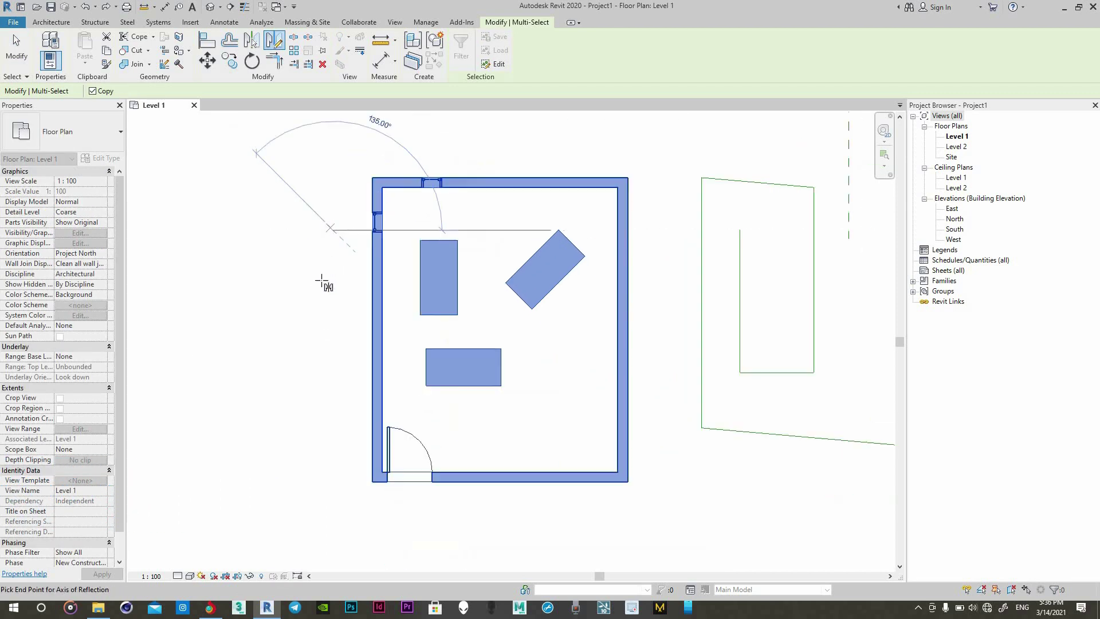
{"action": "left_click", "coordinate": [331, 308]}
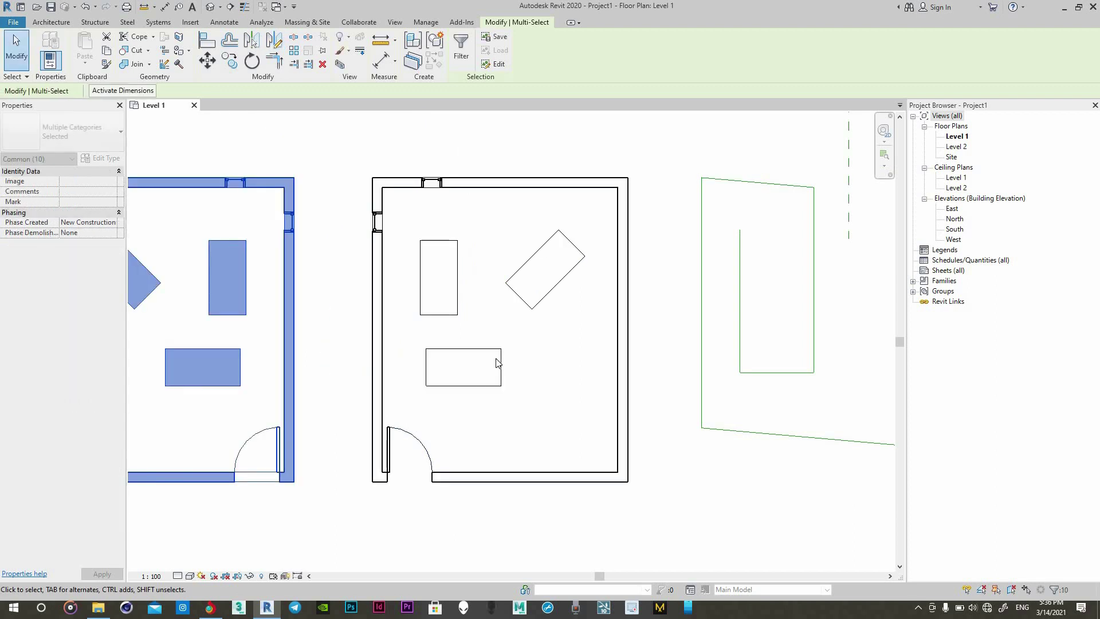
{"action": "scroll", "coordinate": [499, 339], "scroll_direction": "down", "scroll_amount": 4}
{"action": "left_click", "coordinate": [458, 336]}
{"action": "scroll", "coordinate": [463, 344], "scroll_direction": "up", "scroll_amount": 2}
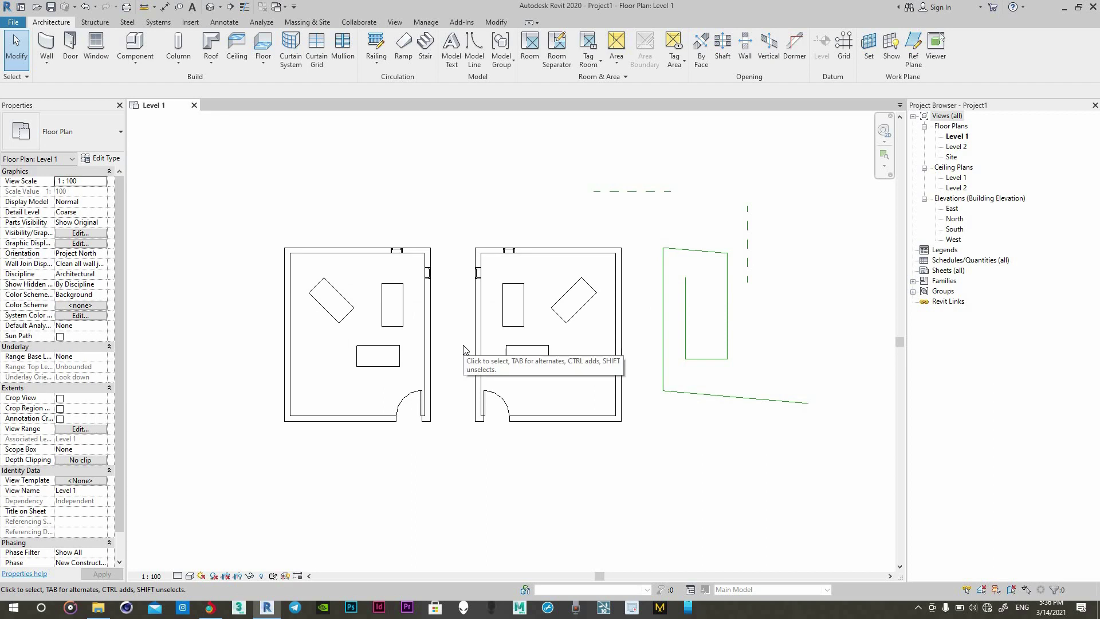
{"action": "left_click", "coordinate": [405, 277]}
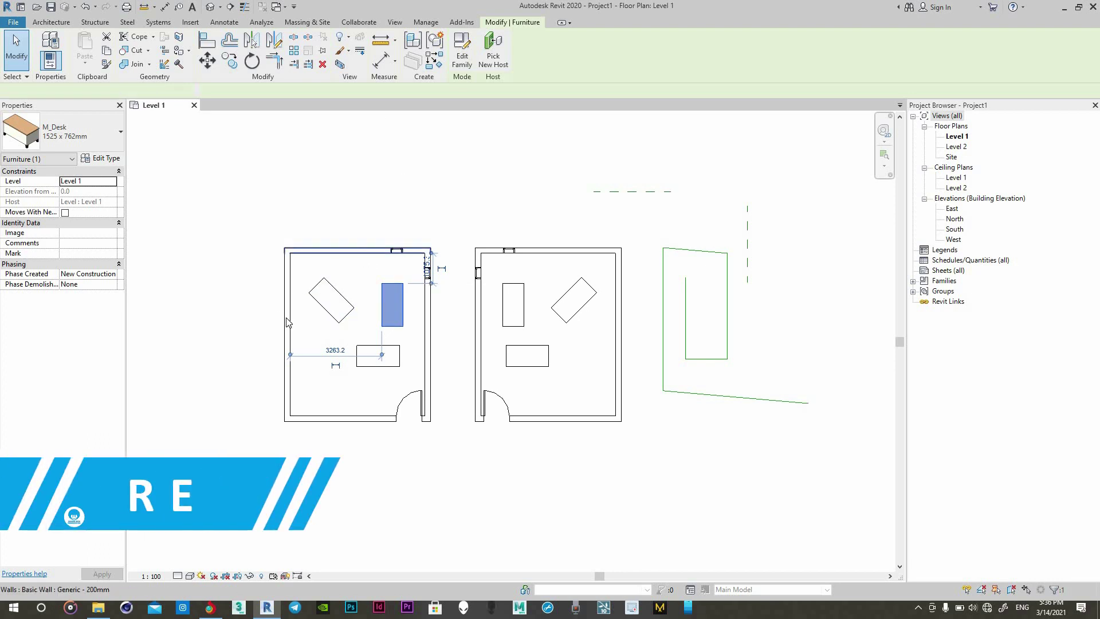
{"action": "left_click", "coordinate": [362, 251]}
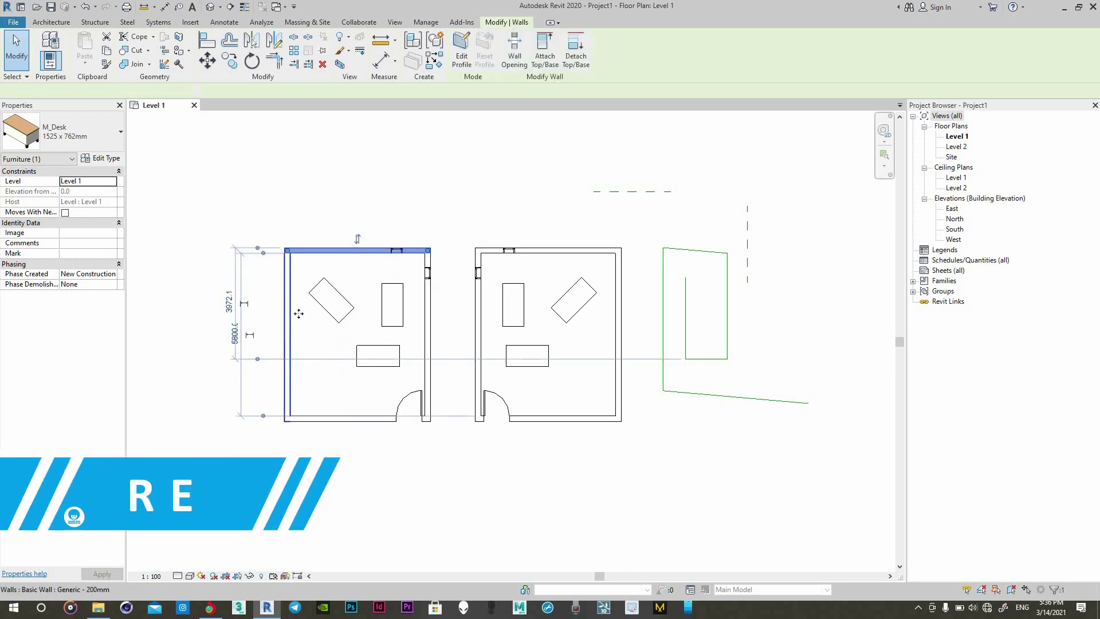
{"action": "left_click", "coordinate": [664, 287]}
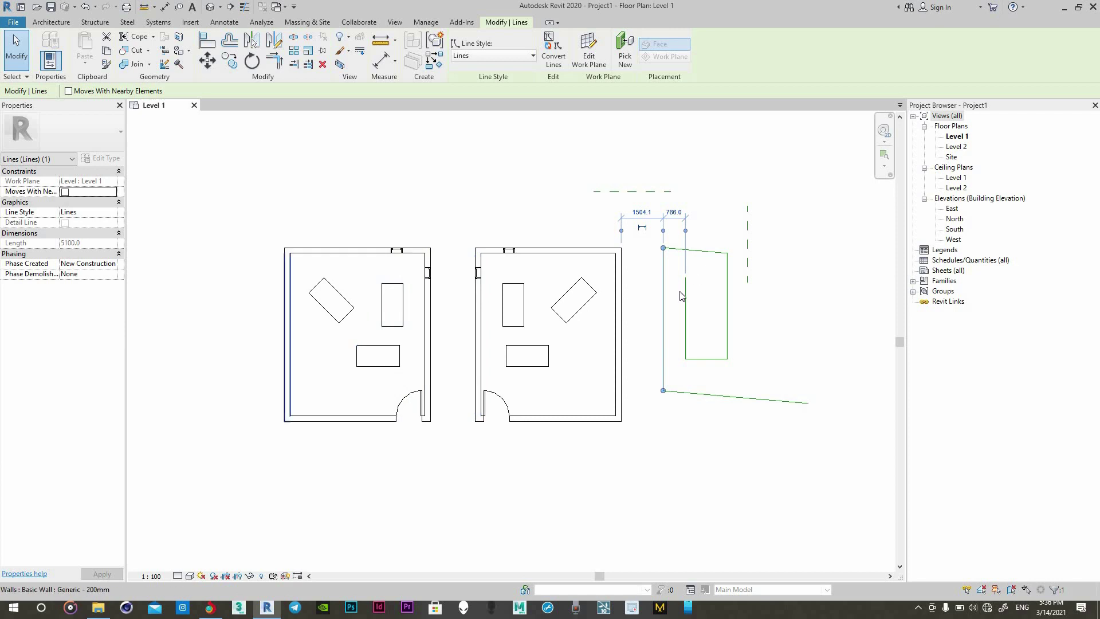
Step: Scale the selected green line down with RE, using picked origin and reference points
{"action": "key", "text": "r"}
{"action": "key", "text": "e"}
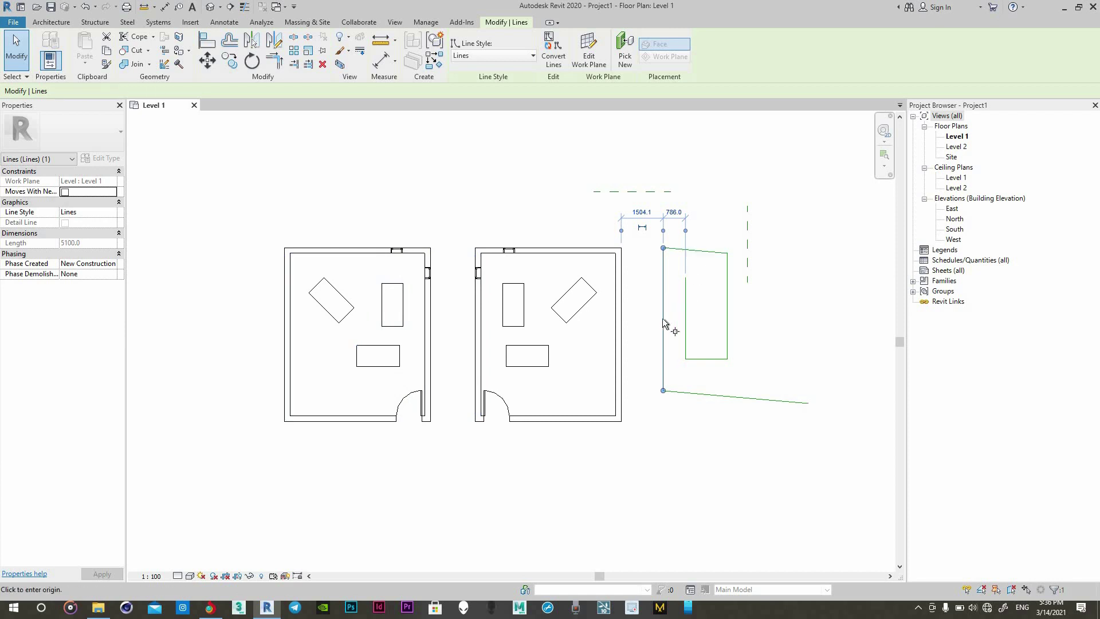
{"action": "left_click", "coordinate": [663, 319]}
{"action": "left_click", "coordinate": [673, 215]}
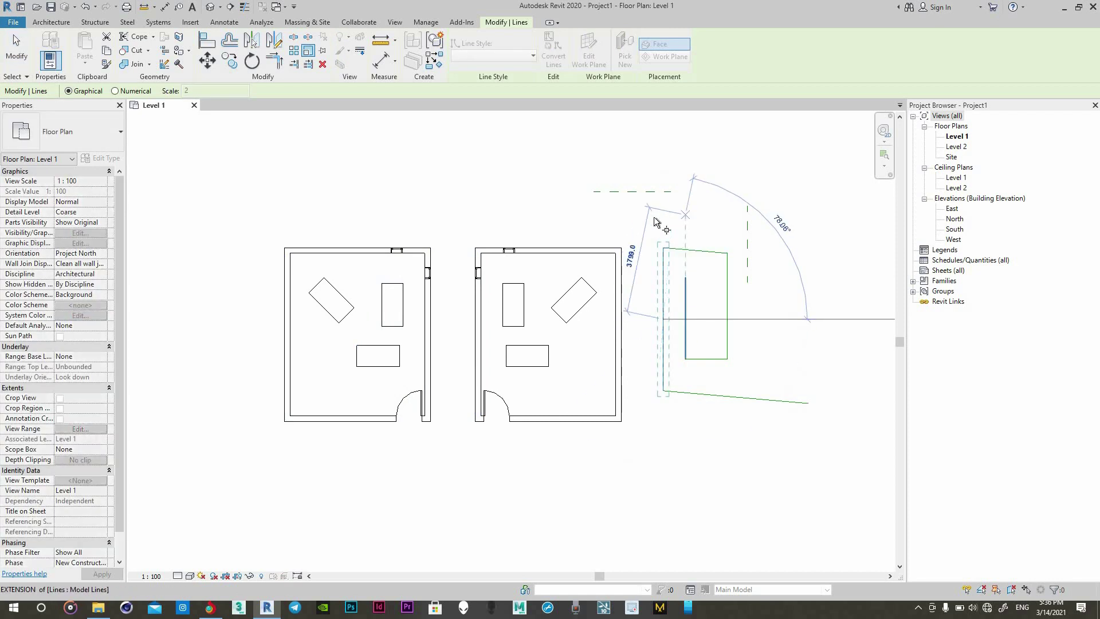
{"action": "left_click", "coordinate": [663, 291]}
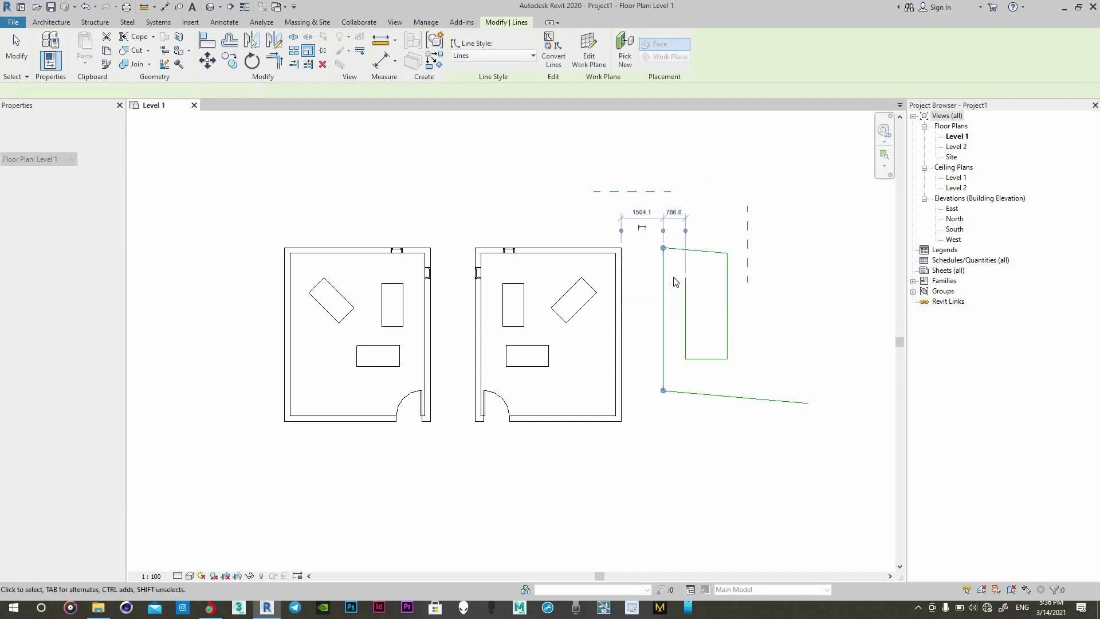
{"action": "scroll", "coordinate": [667, 292], "scroll_direction": "up", "scroll_amount": 1}
{"action": "key", "text": "Escape"}
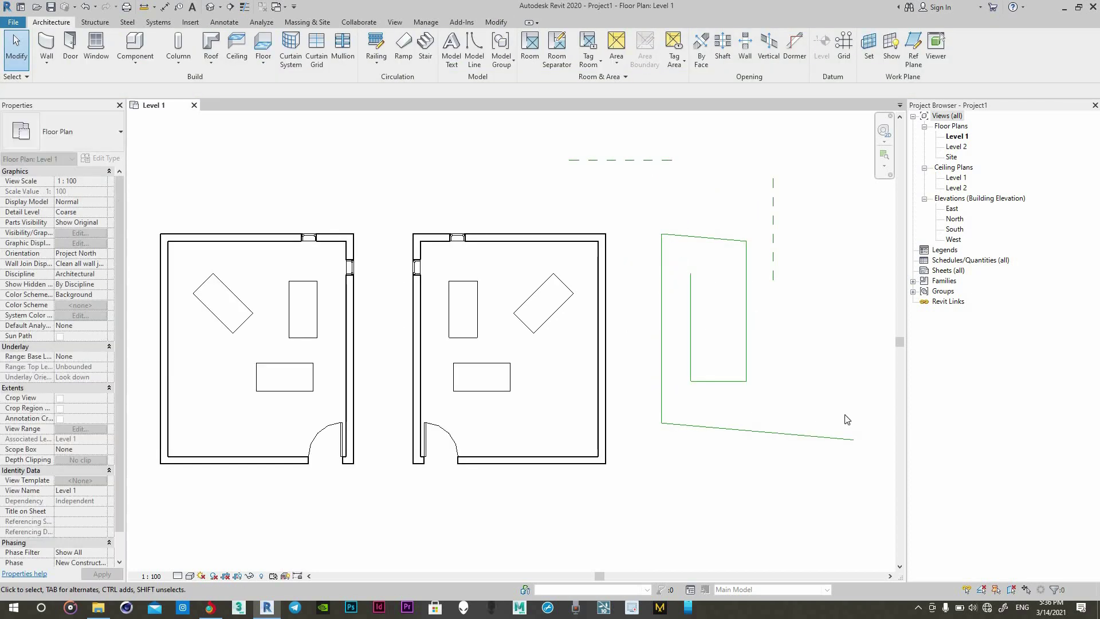
Step: Move all the green sketch lines closer to the right-hand room
{"action": "left_click_drag", "start_coordinate": [638, 210], "coordinate": [873, 521]}
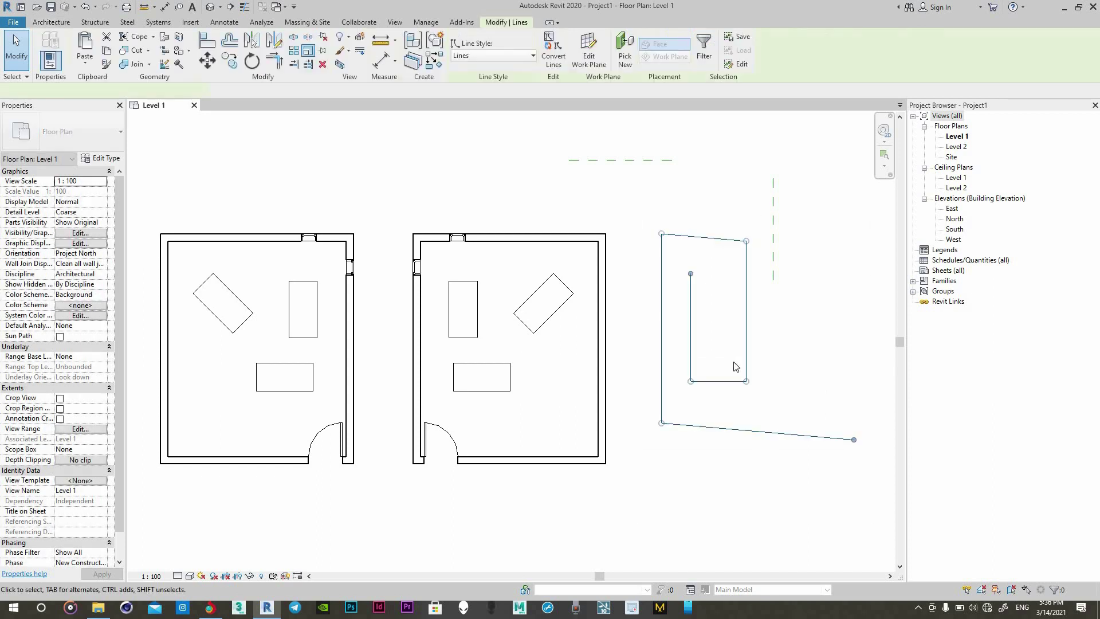
{"action": "left_click_drag", "start_coordinate": [710, 344], "coordinate": [707, 349]}
{"action": "left_click", "coordinate": [737, 407]}
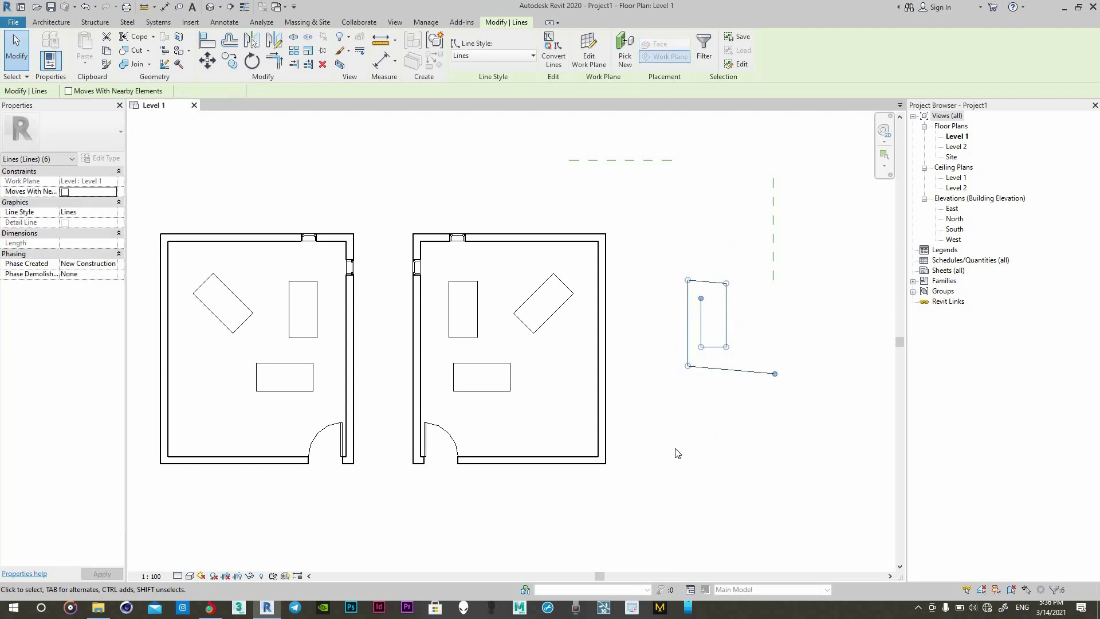
{"action": "scroll", "coordinate": [729, 423], "scroll_direction": "down", "scroll_amount": 2}
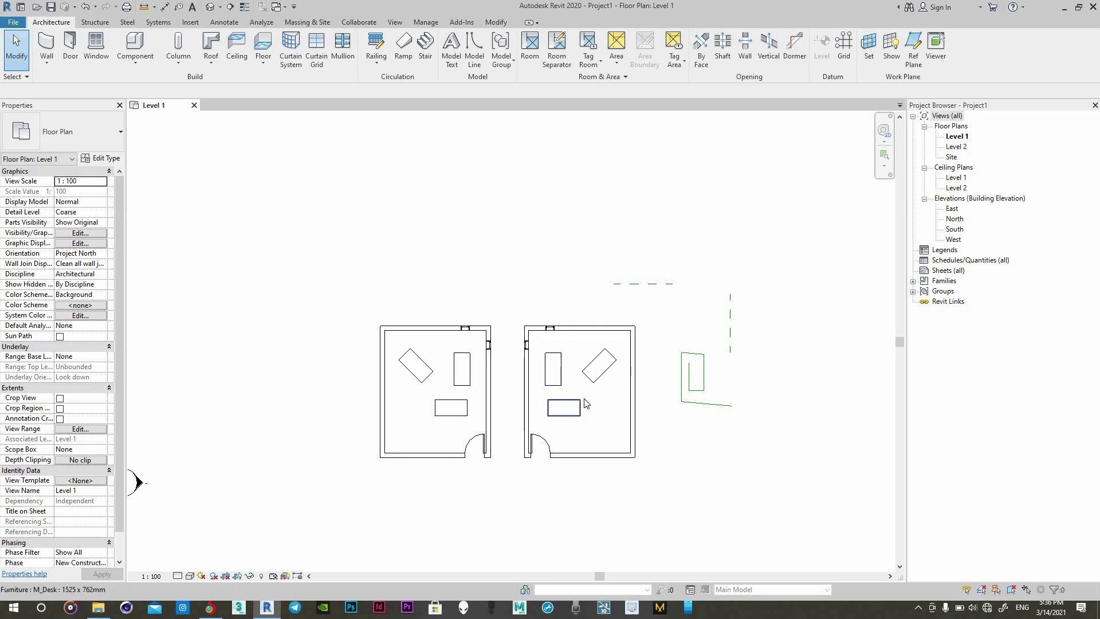
{"action": "scroll", "coordinate": [590, 396], "scroll_direction": "up", "scroll_amount": 2}
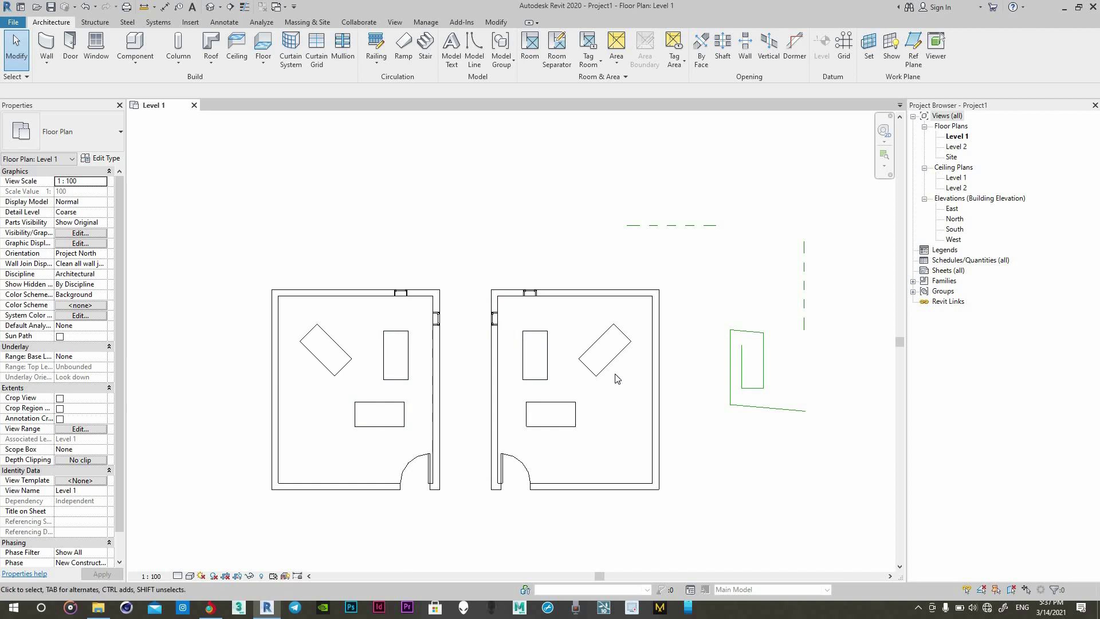
{"action": "left_click", "coordinate": [582, 364]}
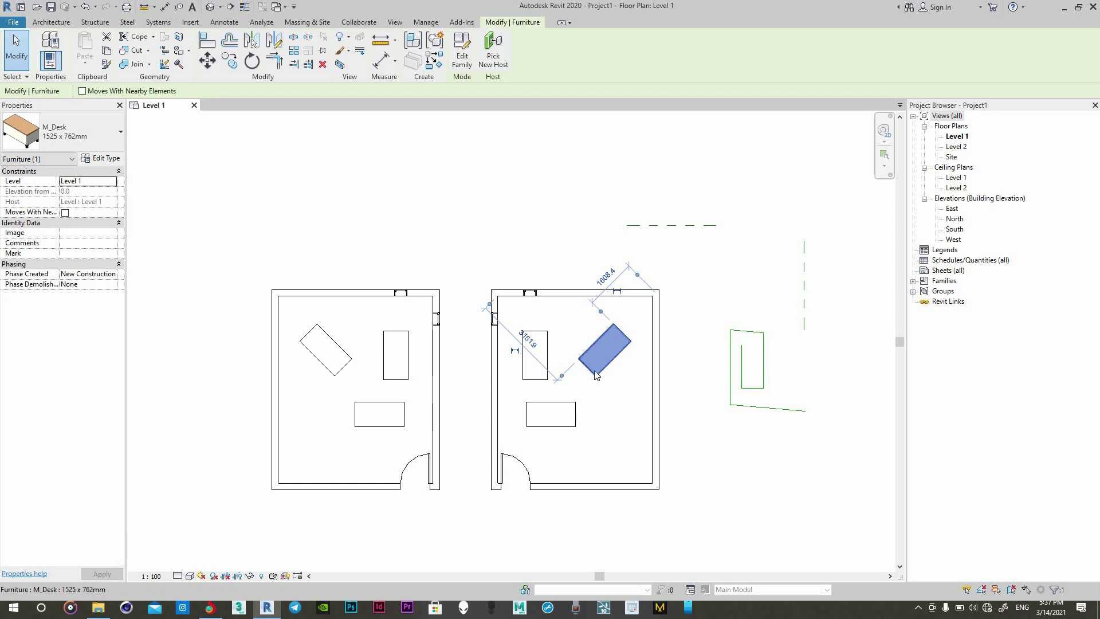
{"action": "right_click", "coordinate": [594, 371]}
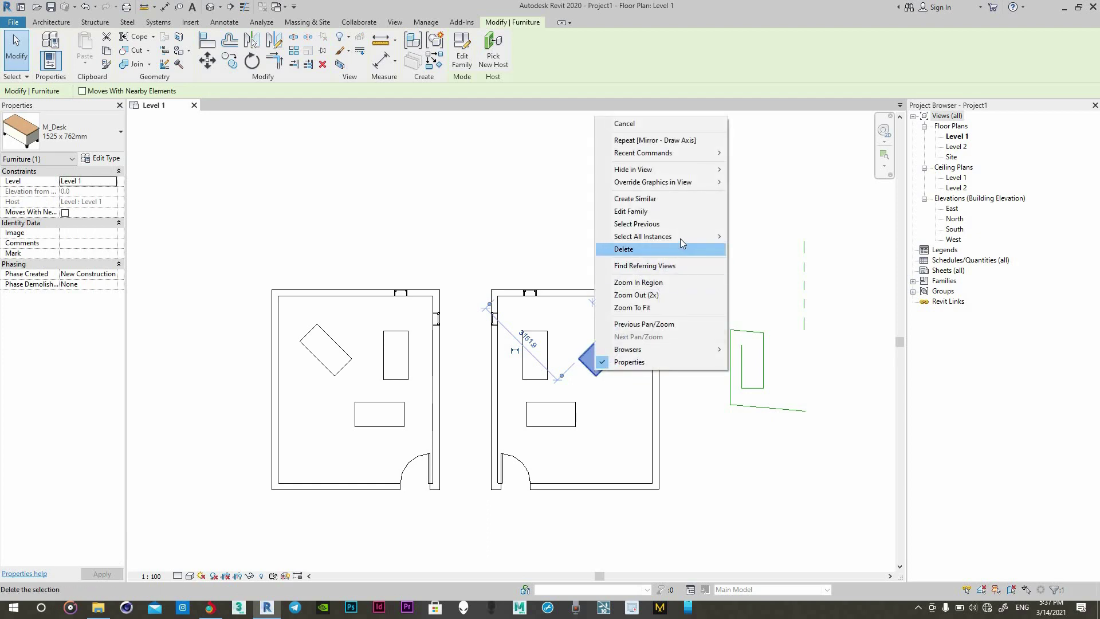
{"action": "mouse_move", "coordinate": [643, 236]}
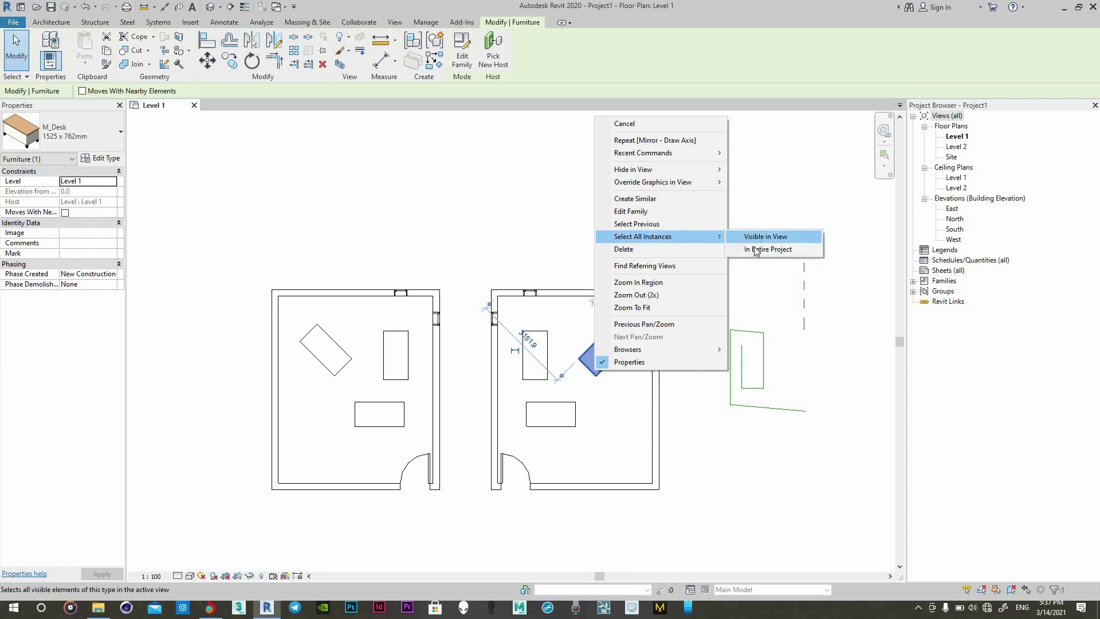
{"action": "left_click", "coordinate": [768, 249]}
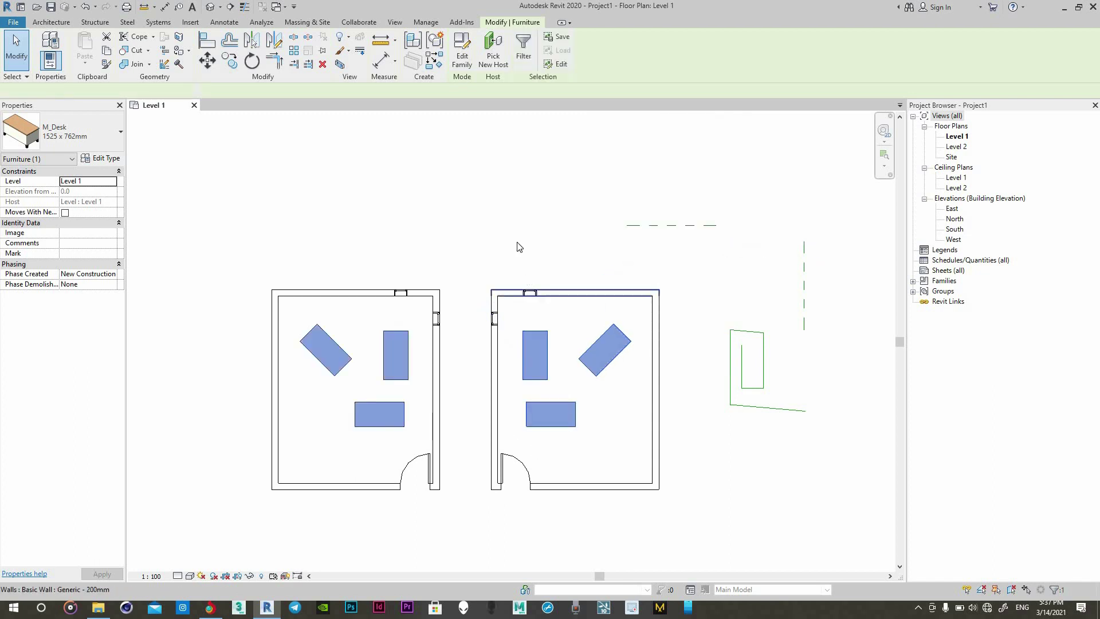
{"action": "key", "text": "Escape"}
{"action": "left_click", "coordinate": [588, 356]}
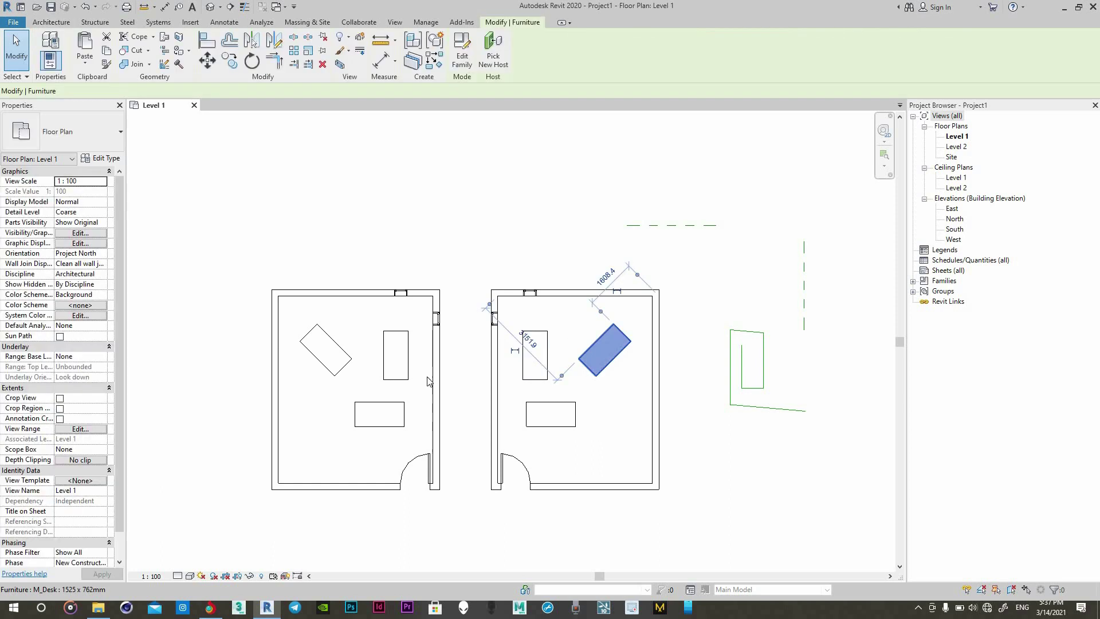
{"action": "right_click", "coordinate": [588, 355]}
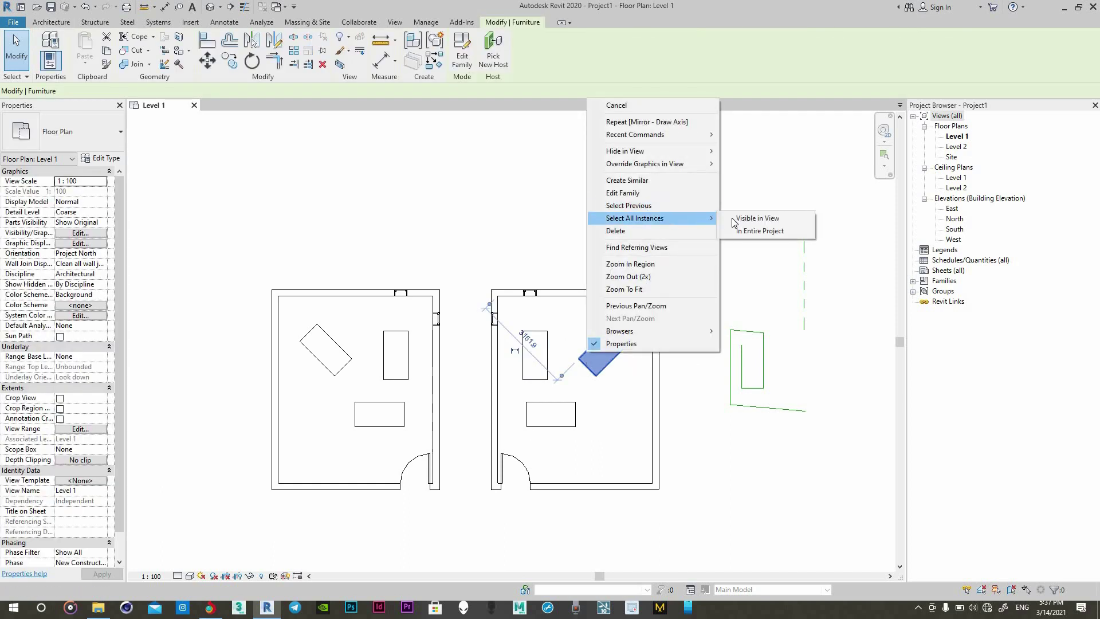
{"action": "left_click", "coordinate": [447, 281]}
{"action": "key", "text": "Escape"}
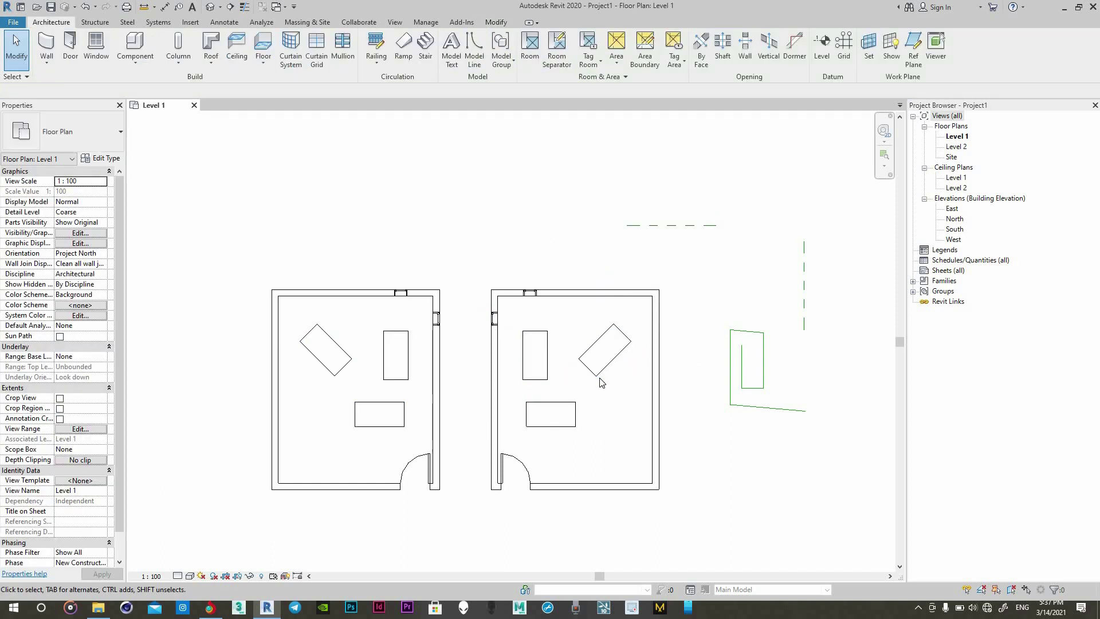
{"action": "scroll", "coordinate": [608, 374], "scroll_direction": "up", "scroll_amount": 4}
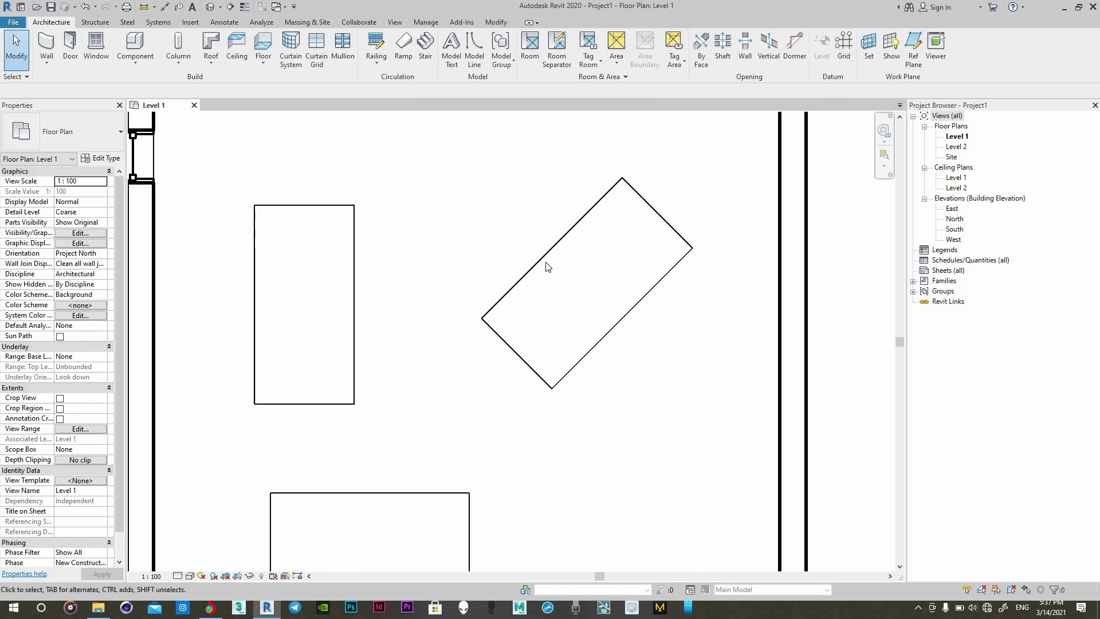
{"action": "left_click", "coordinate": [548, 264]}
{"action": "right_click", "coordinate": [548, 263]}
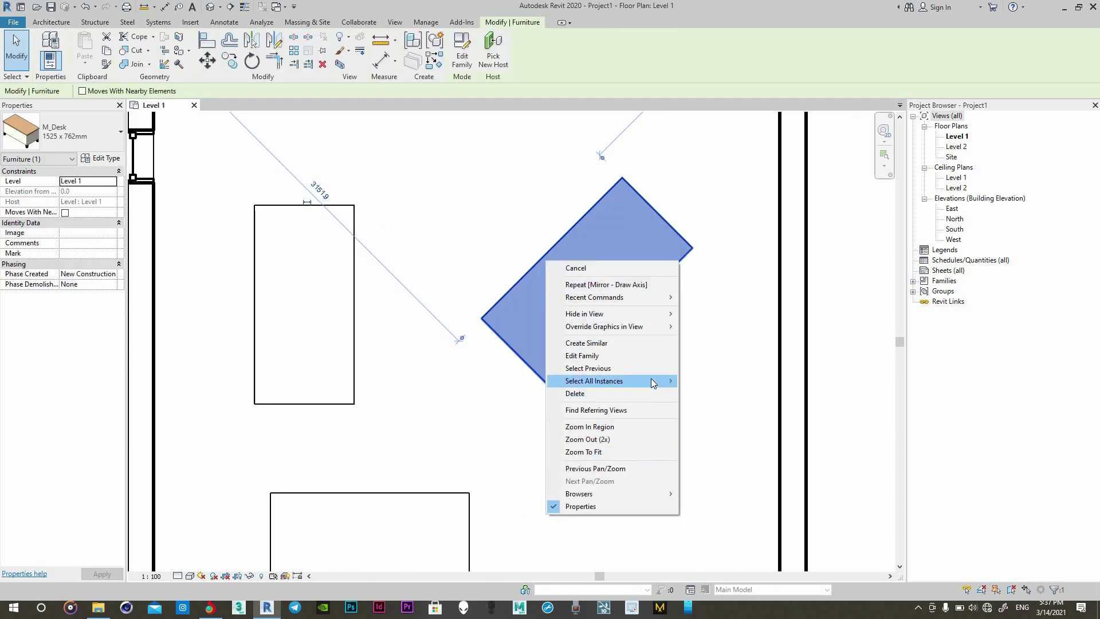
{"action": "mouse_move", "coordinate": [594, 381]}
{"action": "left_click", "coordinate": [691, 381]}
{"action": "scroll", "coordinate": [651, 355], "scroll_direction": "down", "scroll_amount": 5}
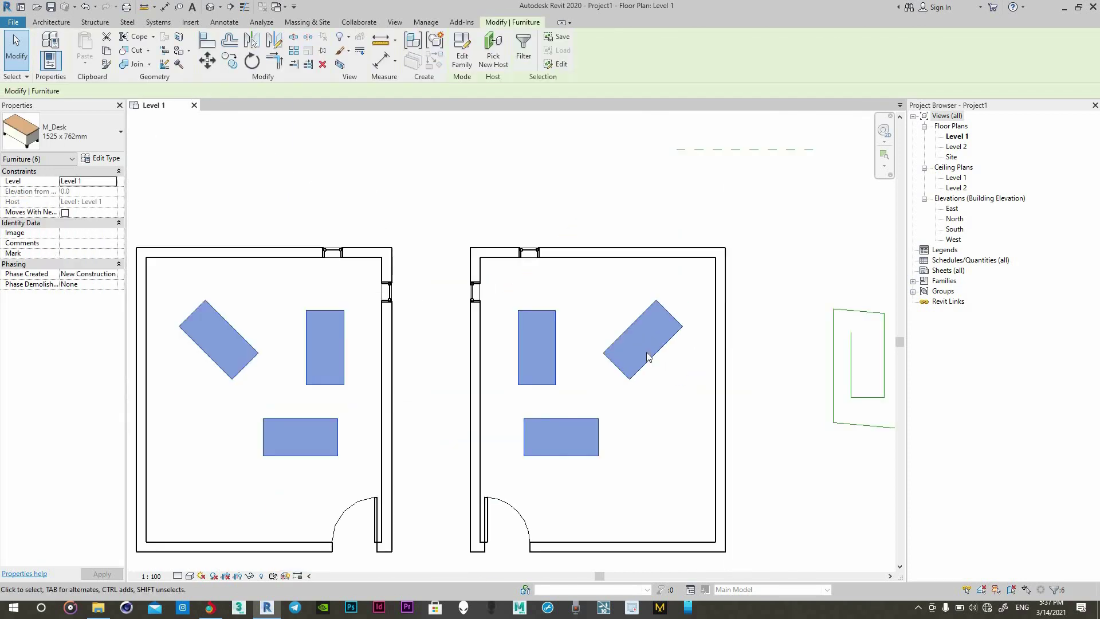
{"action": "left_click", "coordinate": [410, 218]}
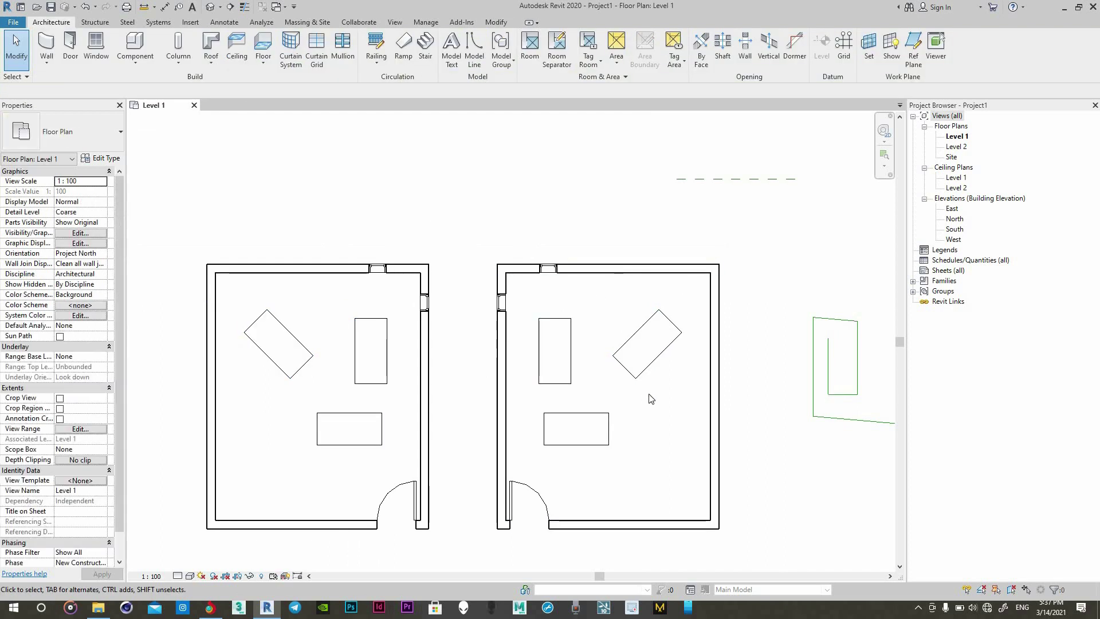
{"action": "scroll", "coordinate": [652, 355], "scroll_direction": "down", "scroll_amount": 2}
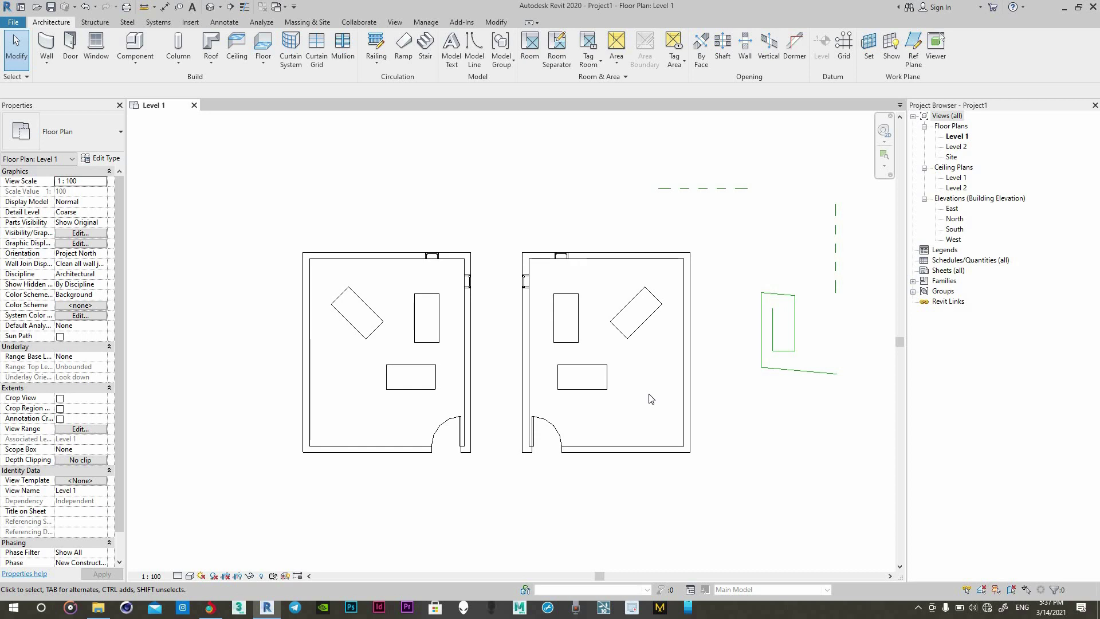
{"action": "scroll", "coordinate": [579, 338], "scroll_direction": "up", "scroll_amount": 1}
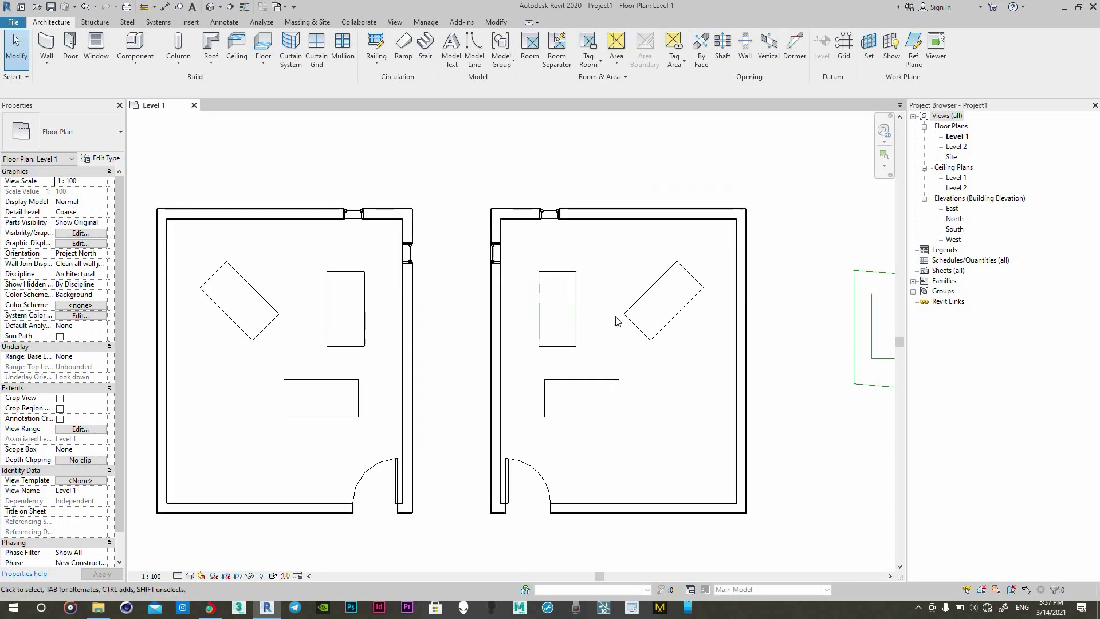
{"action": "scroll", "coordinate": [576, 344], "scroll_direction": "up", "scroll_amount": 1}
{"action": "scroll", "coordinate": [572, 350], "scroll_direction": "up", "scroll_amount": 1}
{"action": "scroll", "coordinate": [571, 355], "scroll_direction": "up", "scroll_amount": 1}
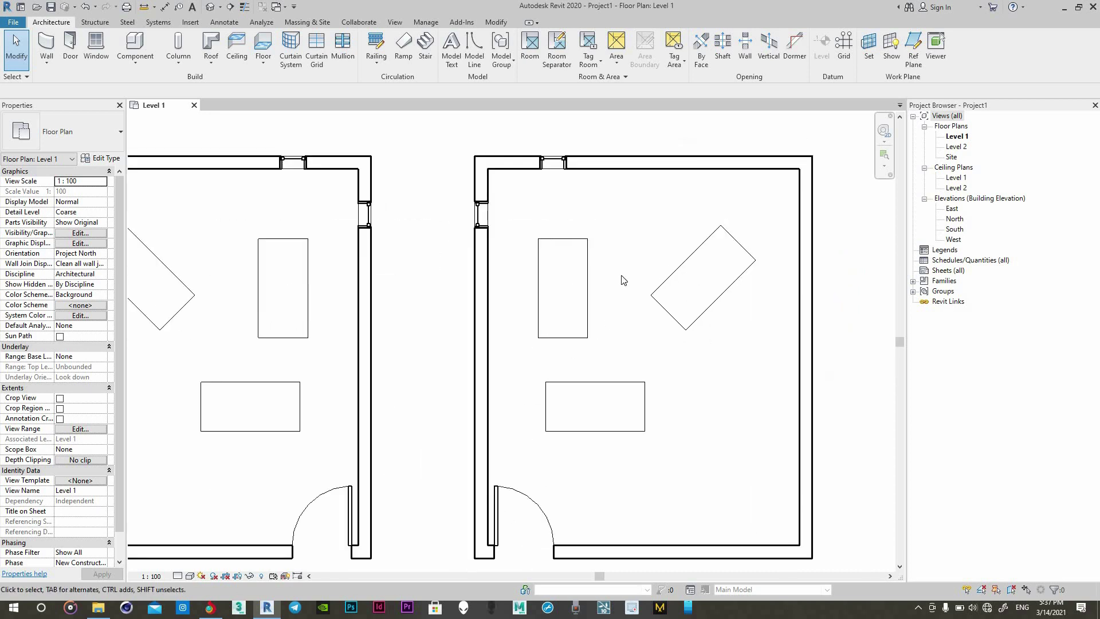
{"action": "scroll", "coordinate": [623, 280], "scroll_direction": "down", "scroll_amount": 1}
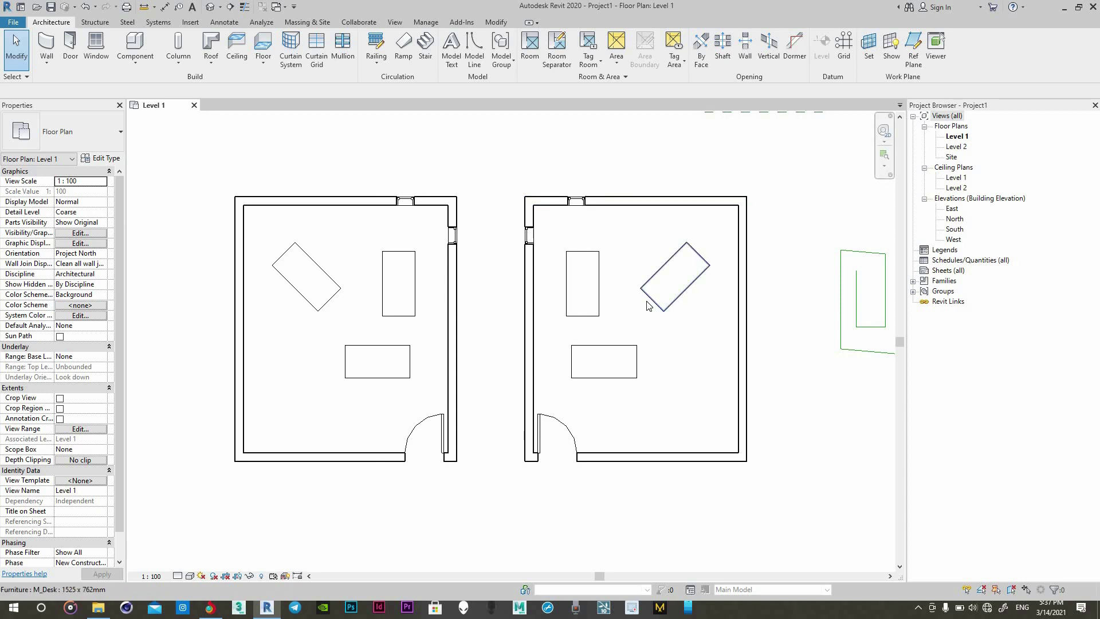
{"action": "left_click", "coordinate": [660, 397]}
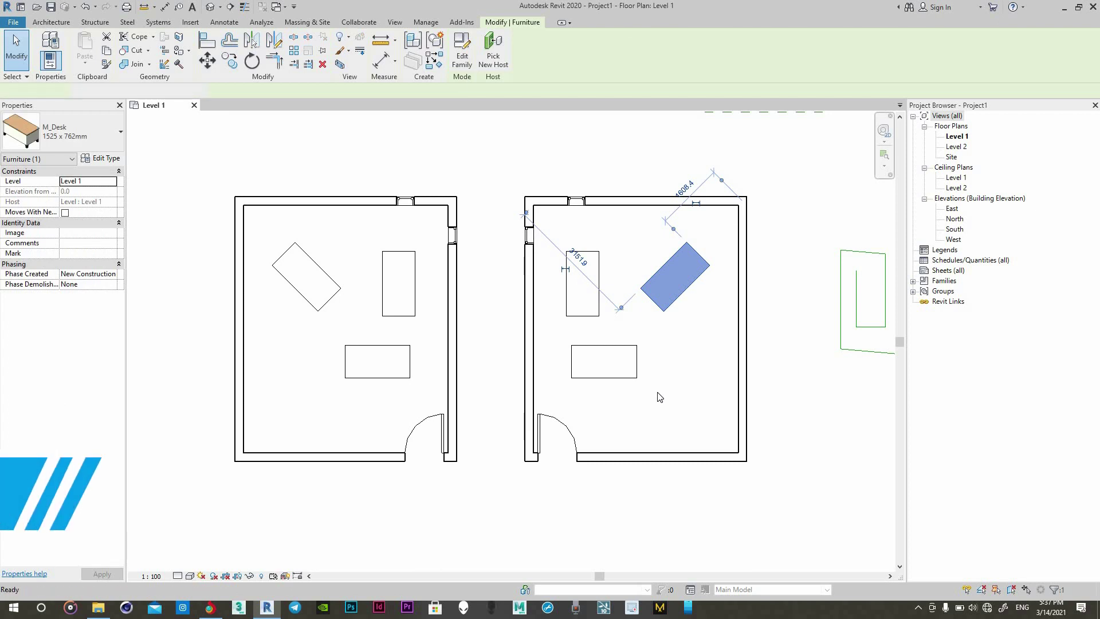
{"action": "key", "text": "s"}
{"action": "key", "text": "a"}
{"action": "scroll", "coordinate": [671, 373], "scroll_direction": "down", "scroll_amount": 2}
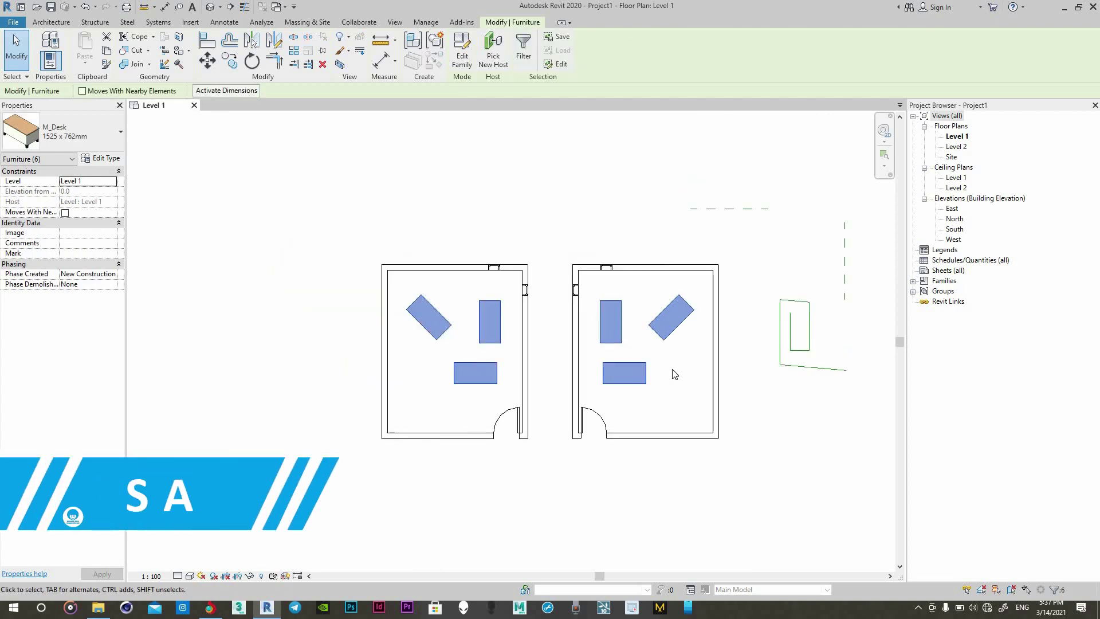
{"action": "left_click", "coordinate": [369, 304]}
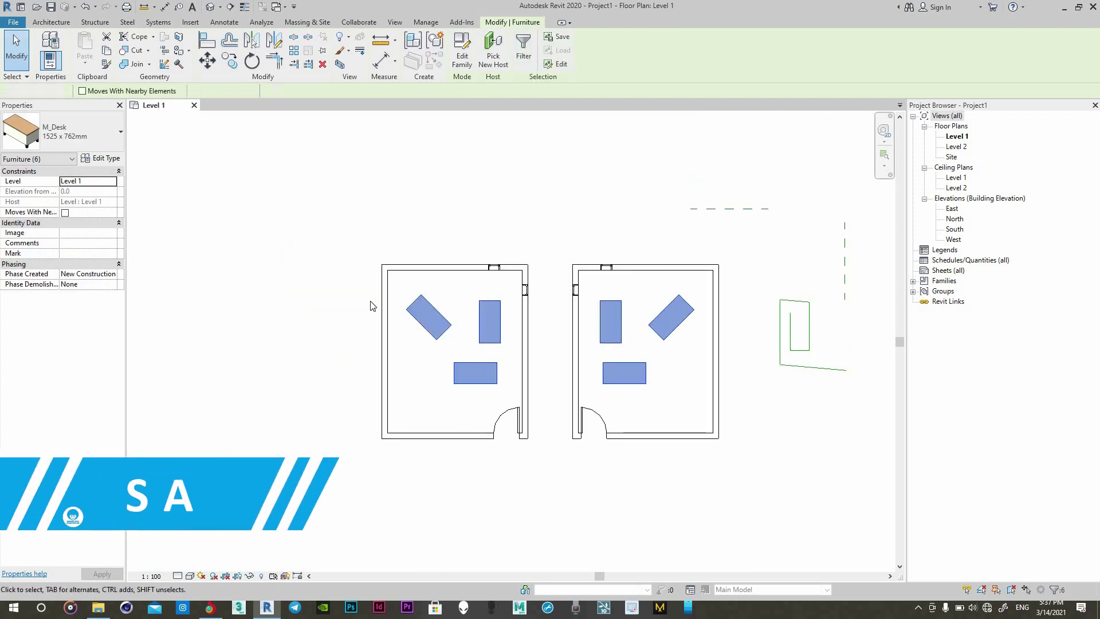
{"action": "left_click", "coordinate": [623, 314]}
{"action": "key", "text": "s"}
{"action": "key", "text": "a"}
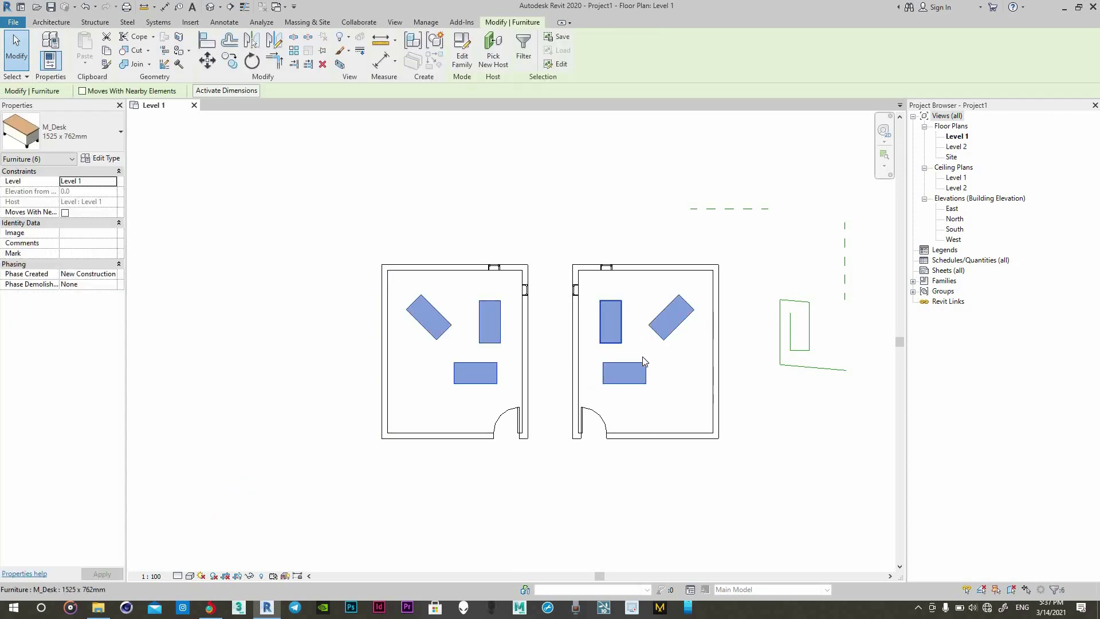
{"action": "left_click", "coordinate": [676, 375]}
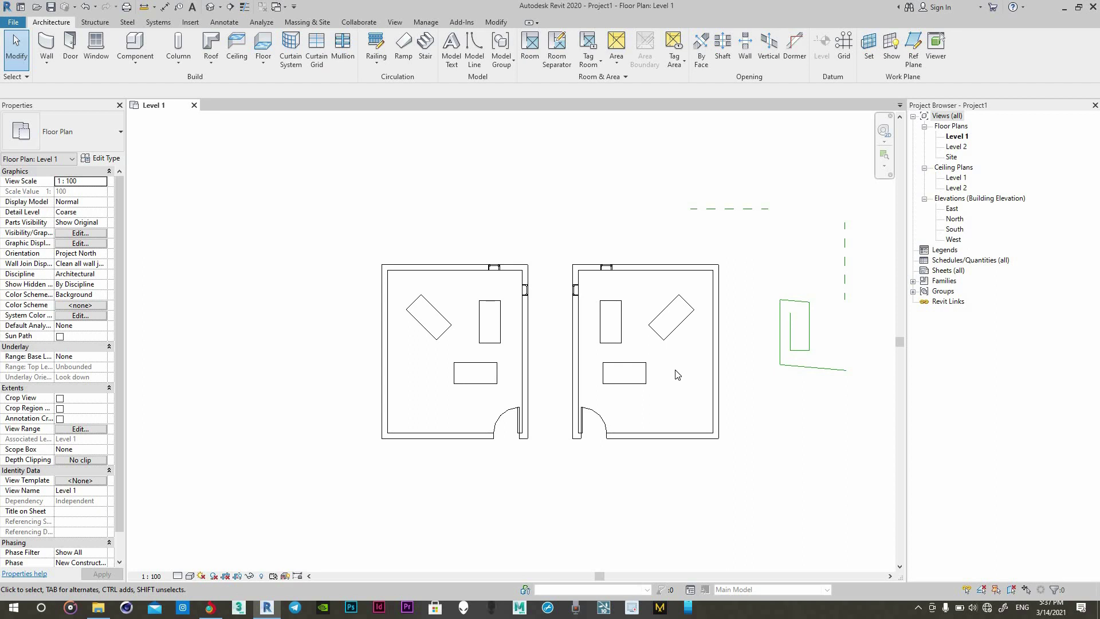
{"action": "scroll", "coordinate": [489, 354], "scroll_direction": "up", "scroll_amount": 3}
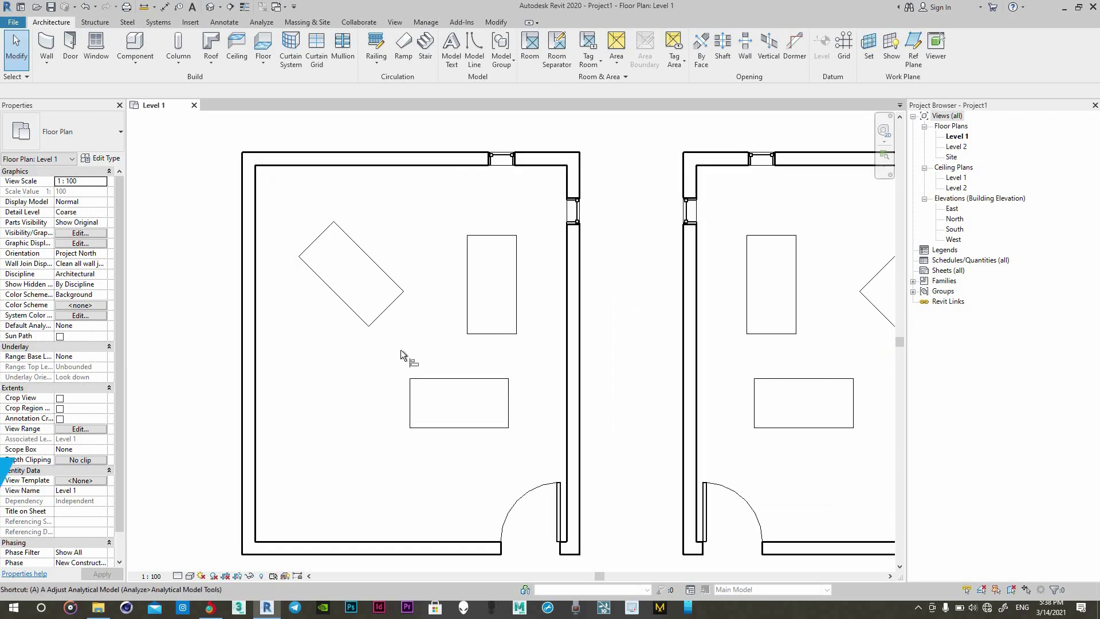
Step: Align the first two upright desks' edges with the edges of the desks below using AL
{"action": "key", "text": "a"}
{"action": "key", "text": "l"}
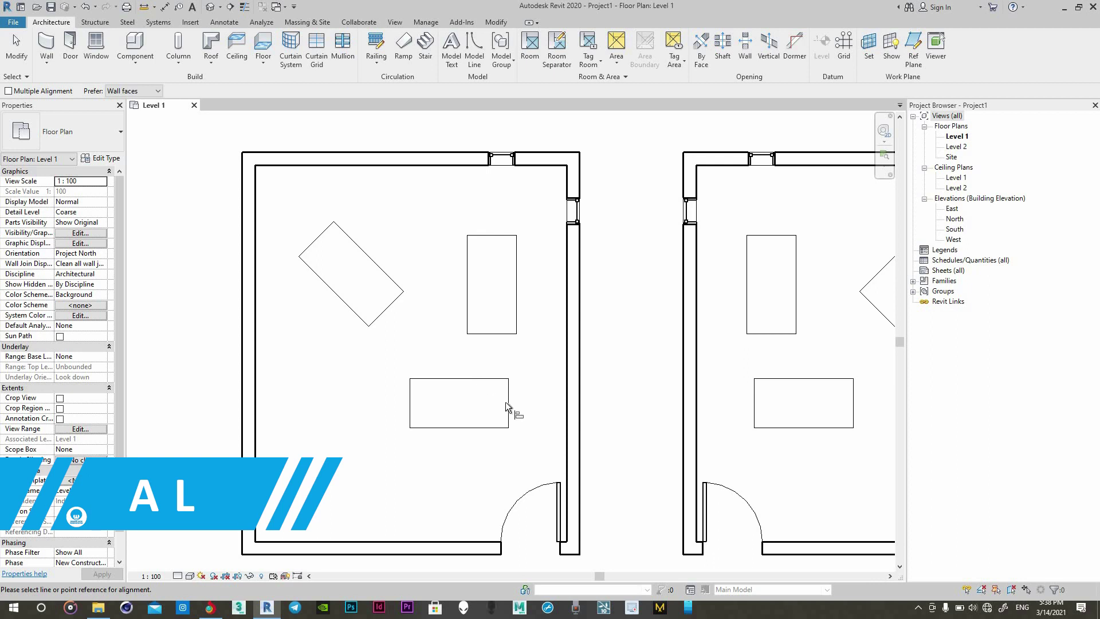
{"action": "left_click", "coordinate": [508, 400]}
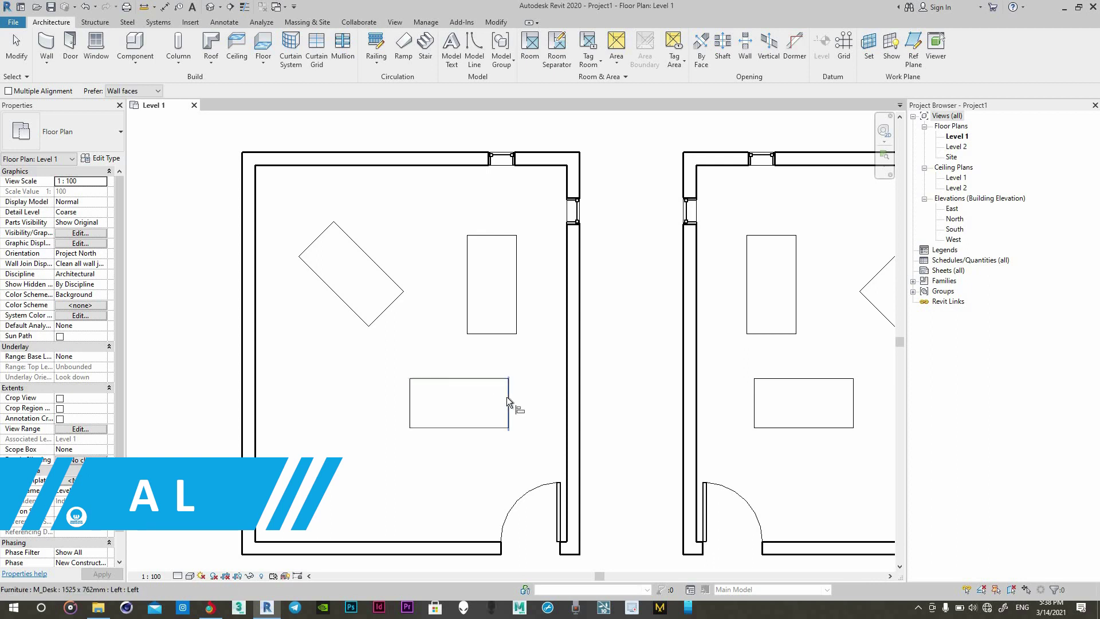
{"action": "left_click", "coordinate": [517, 303]}
{"action": "scroll", "coordinate": [432, 341], "scroll_direction": "down", "scroll_amount": 2}
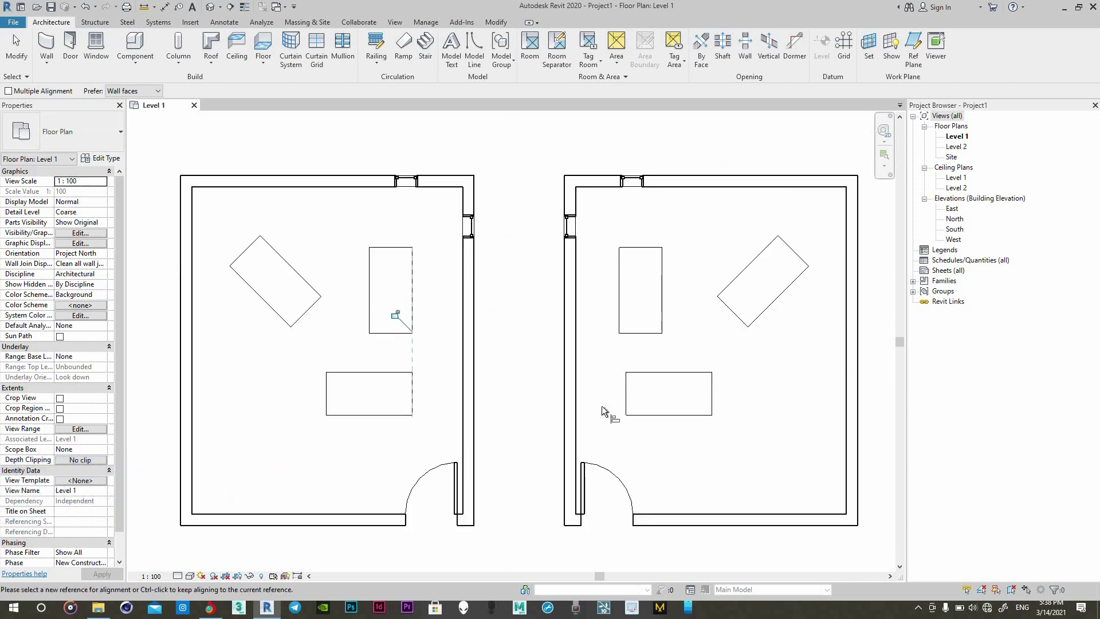
{"action": "scroll", "coordinate": [602, 407], "scroll_direction": "up", "scroll_amount": 2}
{"action": "left_click", "coordinate": [603, 406]}
{"action": "left_click", "coordinate": [595, 300]}
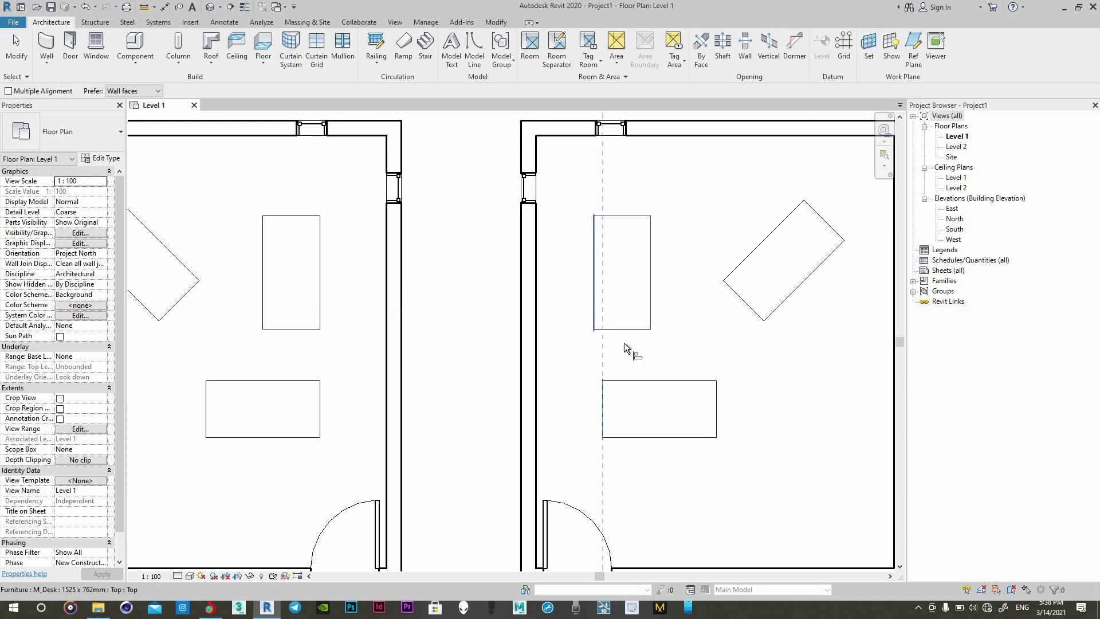
{"action": "scroll", "coordinate": [647, 366], "scroll_direction": "down", "scroll_amount": 2}
Step: Align the right room's upright desk with the desk below, then end the Align command
{"action": "left_click", "coordinate": [687, 396]}
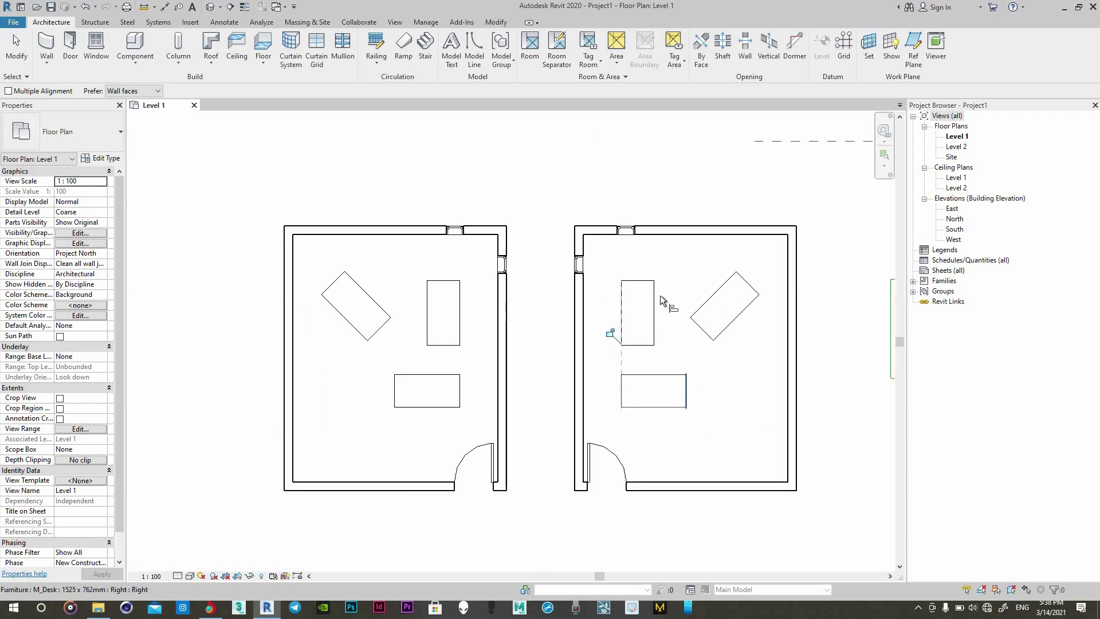
{"action": "left_click", "coordinate": [655, 295]}
{"action": "right_click", "coordinate": [709, 371]}
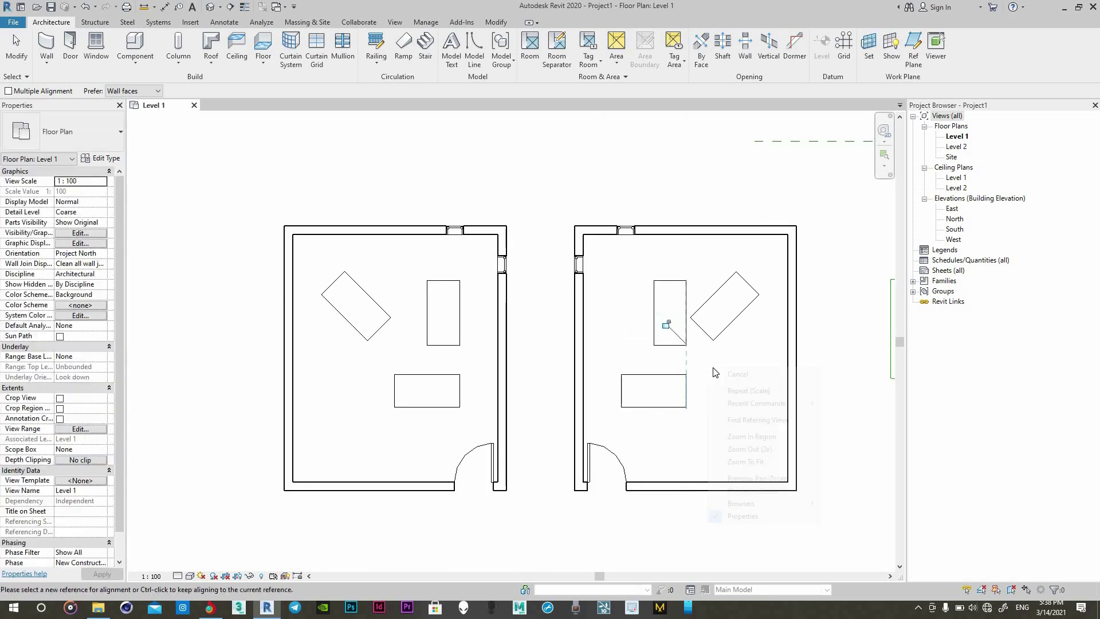
{"action": "right_click", "coordinate": [721, 367]}
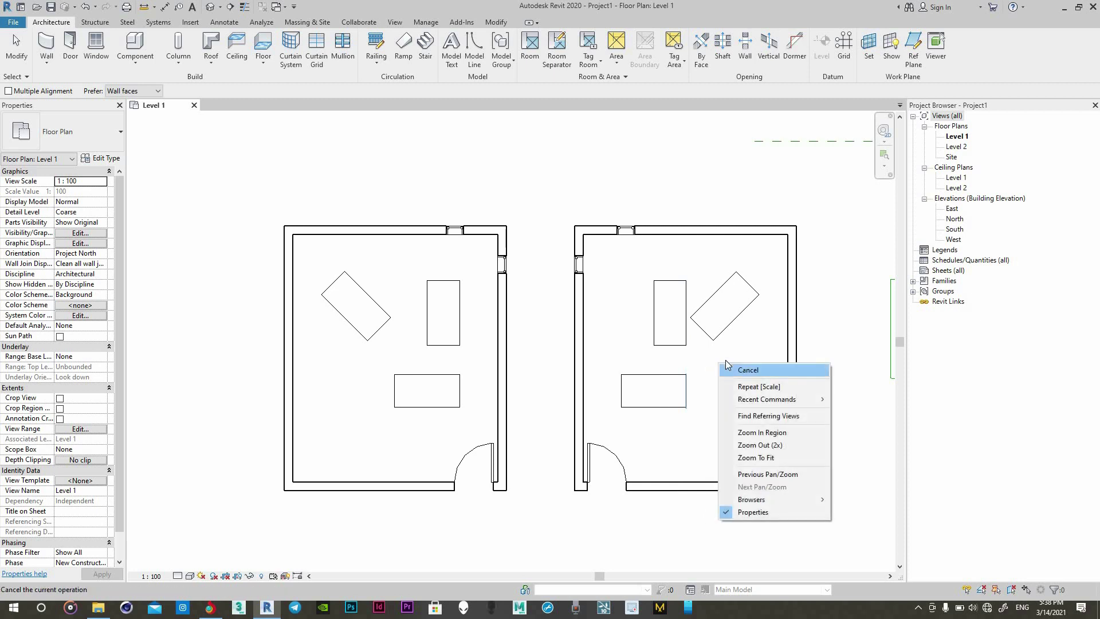
{"action": "left_click", "coordinate": [727, 368]}
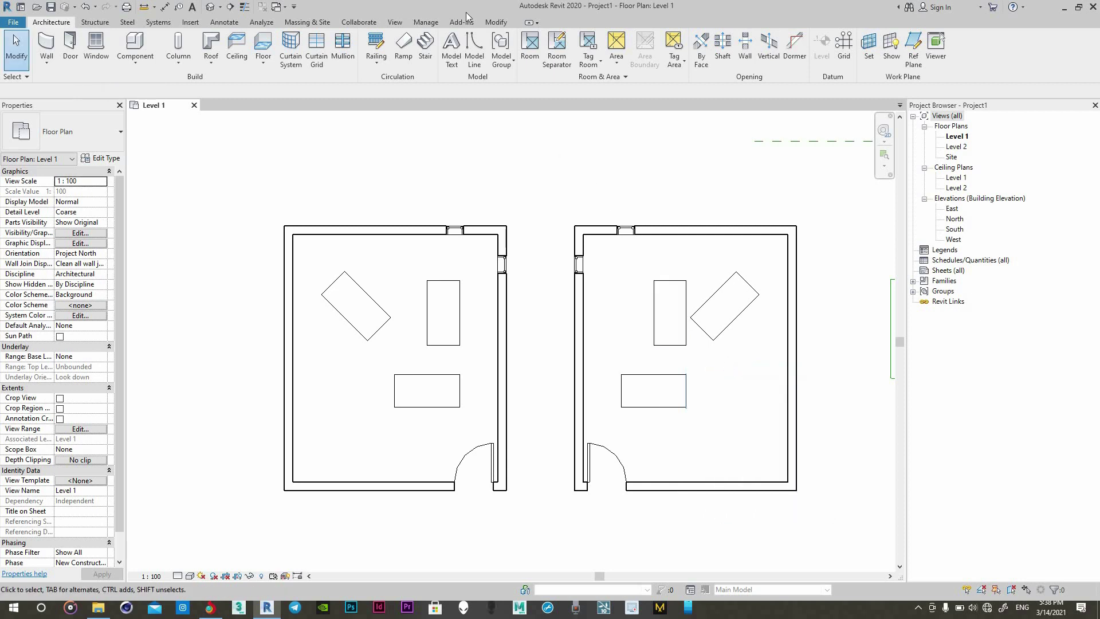
{"action": "left_click", "coordinate": [497, 24]}
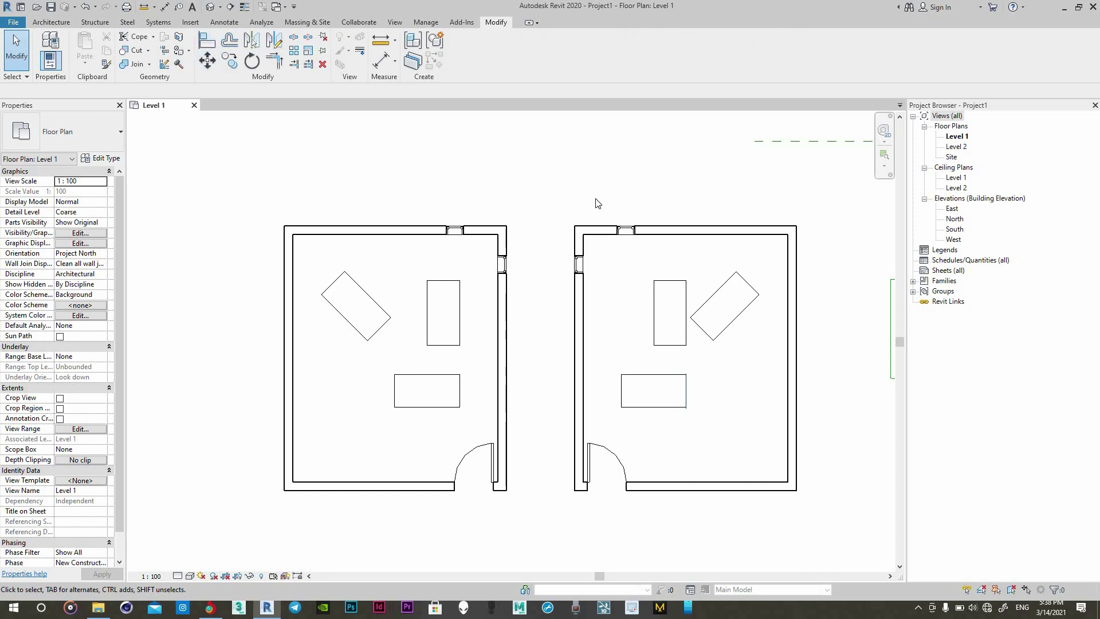
{"action": "scroll", "coordinate": [462, 278], "scroll_direction": "down", "scroll_amount": 2}
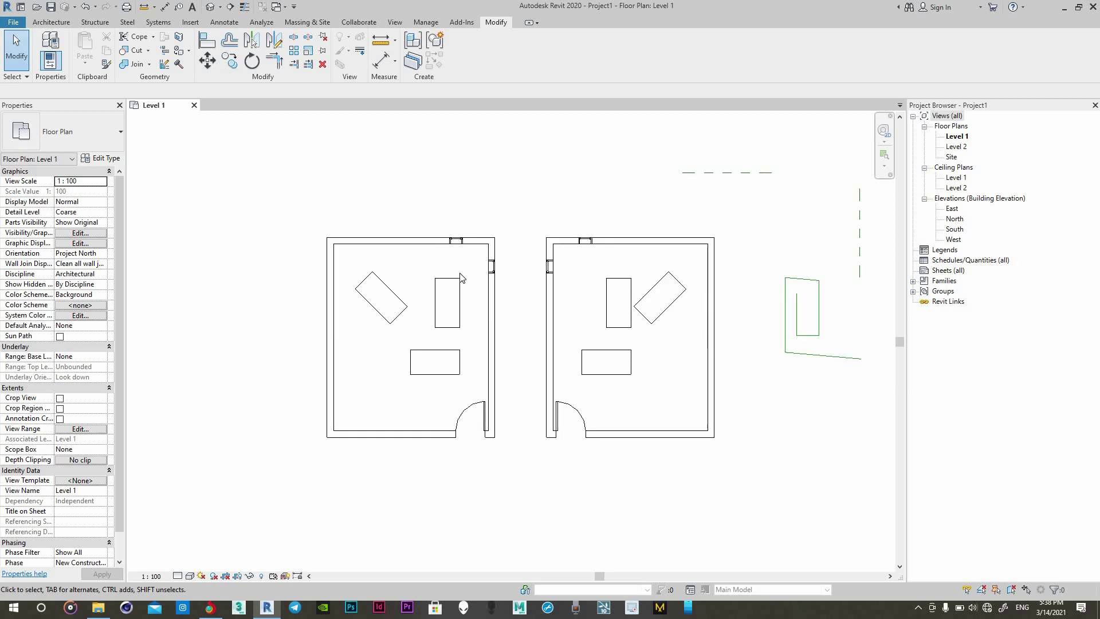
{"action": "left_click", "coordinate": [413, 214]}
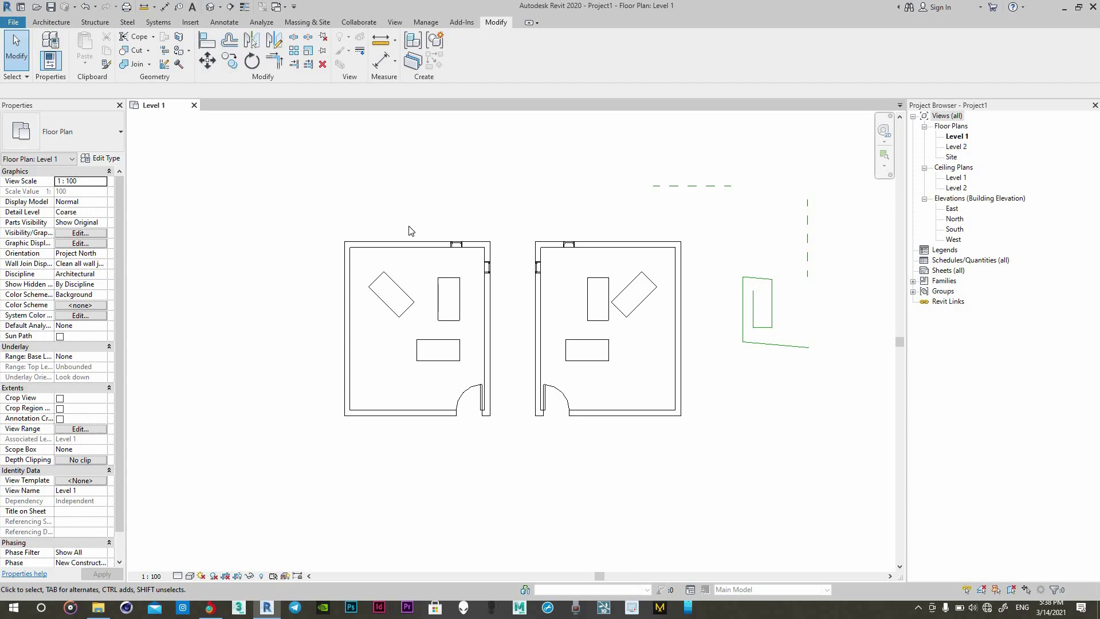
Step: Split the right room's top wall at a point 1500 from the right wall using SL
{"action": "key", "text": "s"}
{"action": "key", "text": "l"}
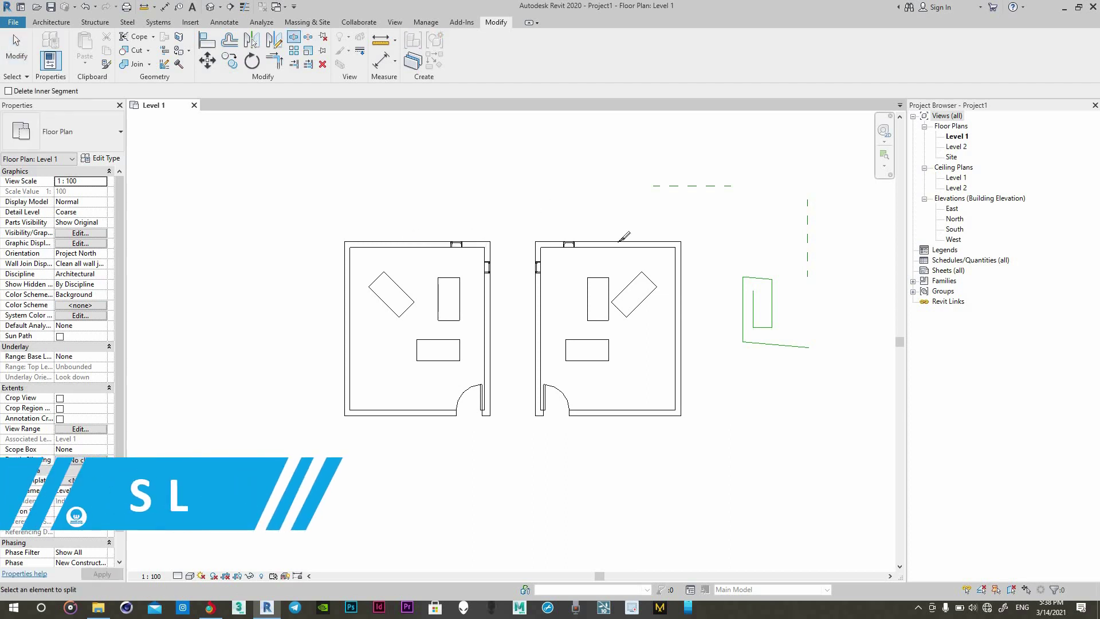
{"action": "scroll", "coordinate": [584, 183], "scroll_direction": "up", "scroll_amount": 2}
{"action": "scroll", "coordinate": [551, 121], "scroll_direction": "up", "scroll_amount": 1}
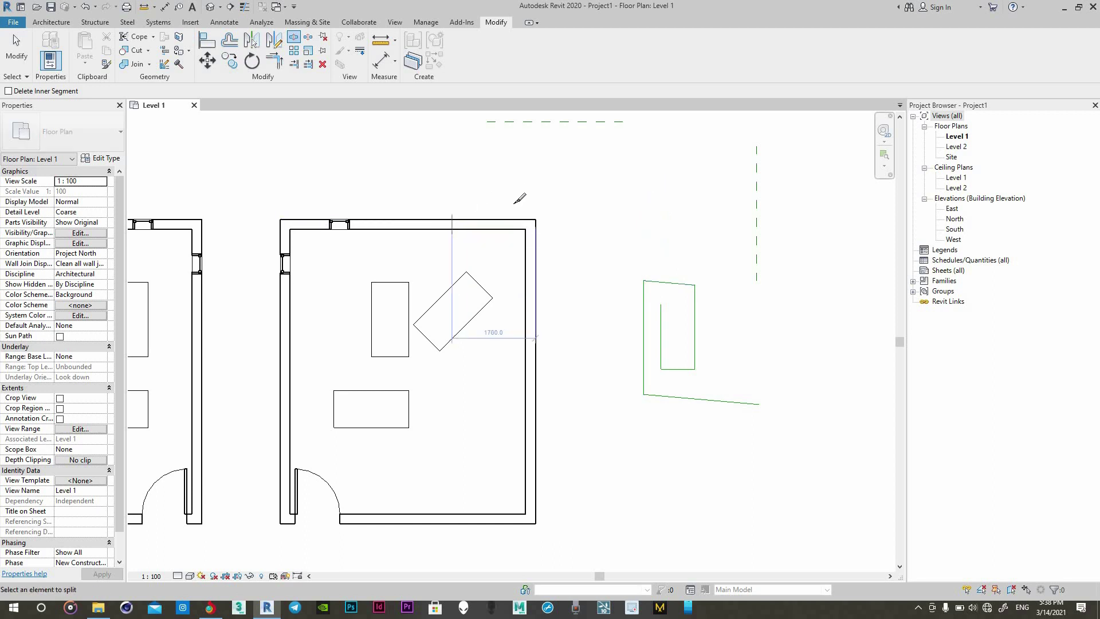
{"action": "left_click", "coordinate": [452, 224]}
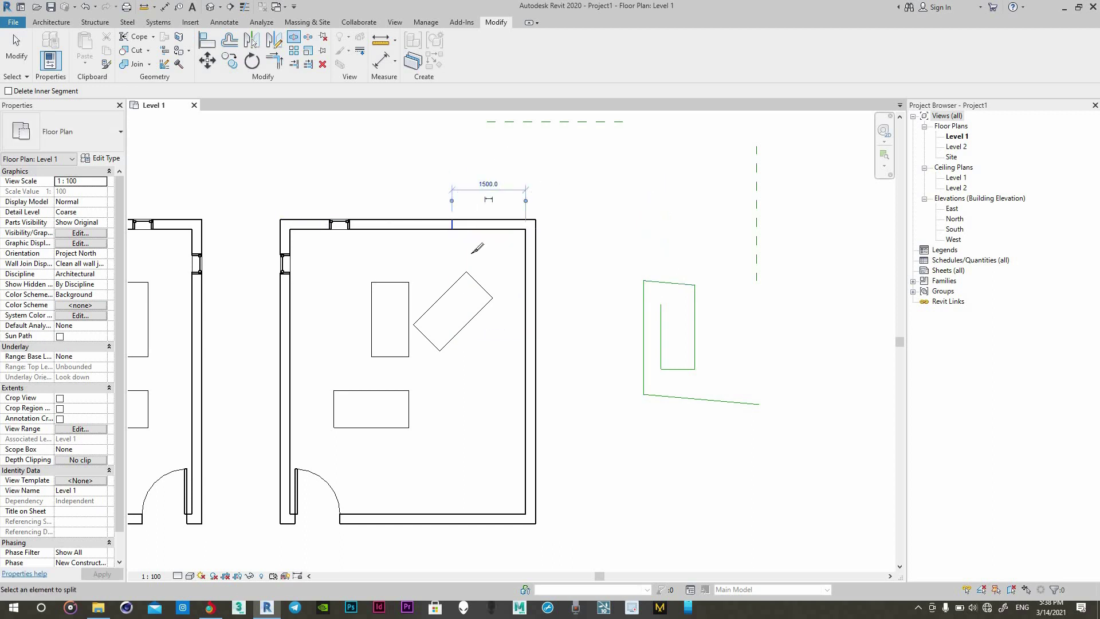
{"action": "scroll", "coordinate": [680, 271], "scroll_direction": "up", "scroll_amount": 1}
{"action": "scroll", "coordinate": [676, 274], "scroll_direction": "up", "scroll_amount": 1}
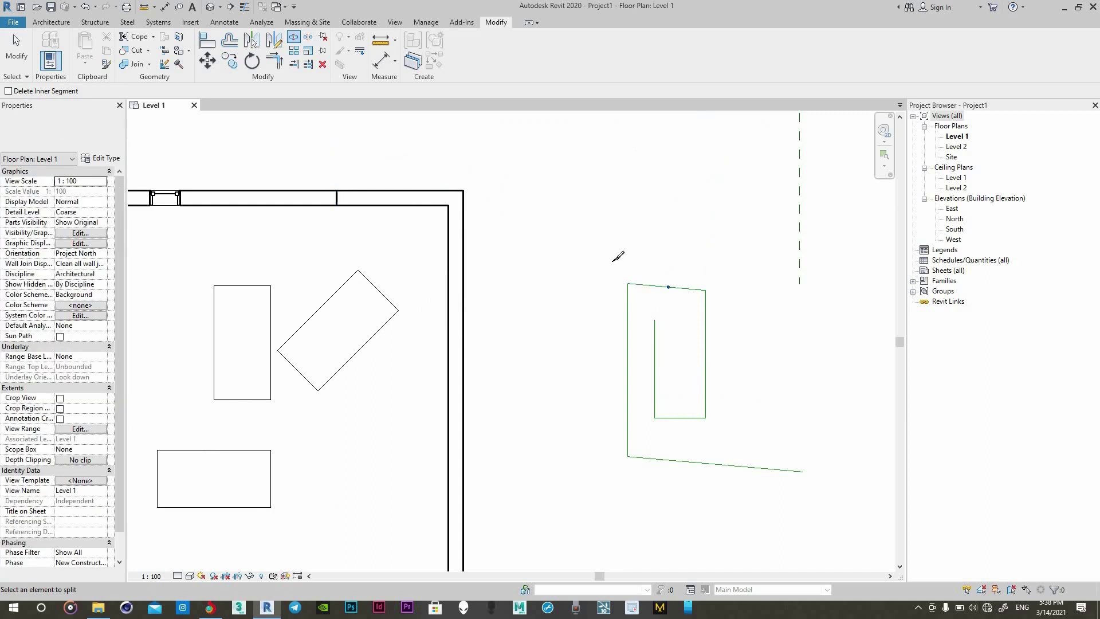
{"action": "right_click", "coordinate": [624, 222]}
{"action": "left_click", "coordinate": [636, 225]}
{"action": "right_click", "coordinate": [615, 205]}
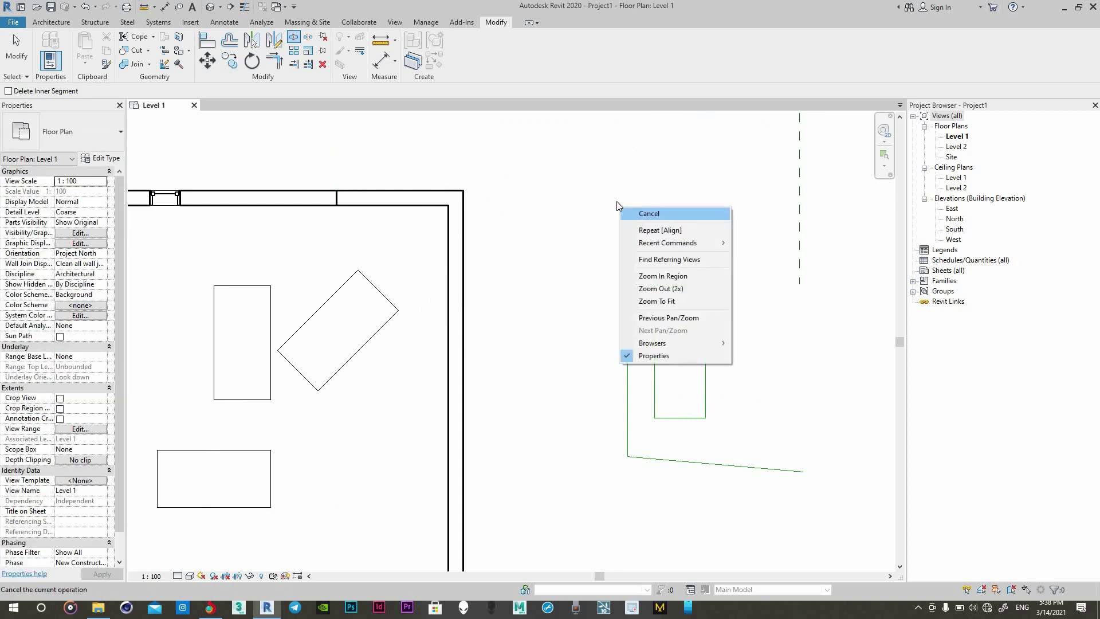
{"action": "left_click", "coordinate": [626, 215]}
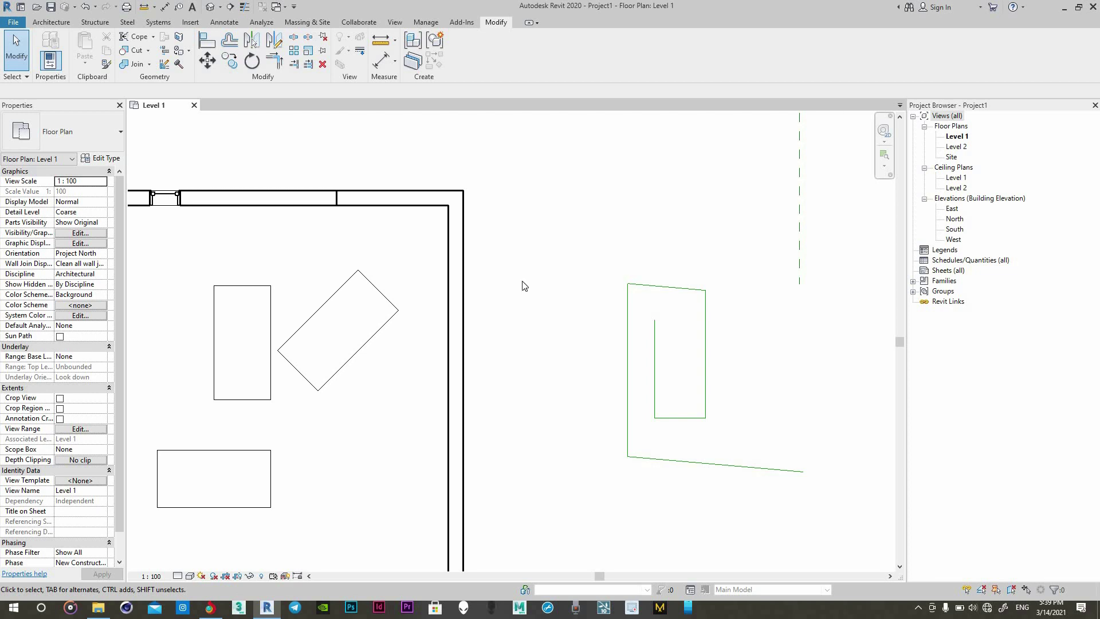
{"action": "scroll", "coordinate": [605, 290], "scroll_direction": "down", "scroll_amount": 3}
Step: Join the bottom and right green lines at a corner with Trim/Extend (TR)
{"action": "scroll", "coordinate": [599, 321], "scroll_direction": "up", "scroll_amount": 3}
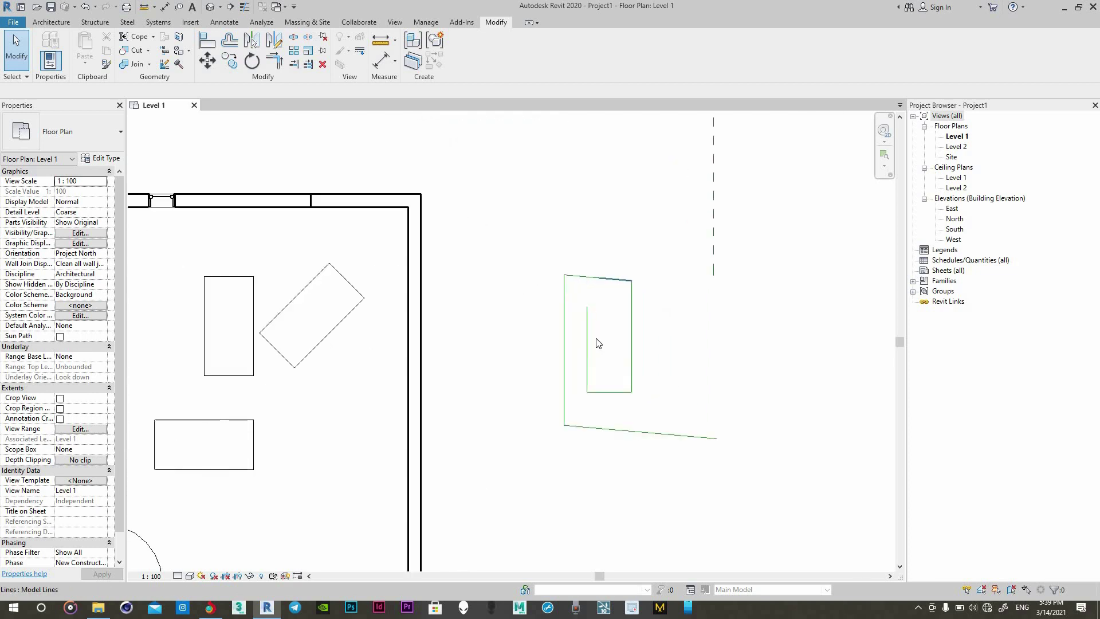
{"action": "scroll", "coordinate": [594, 331], "scroll_direction": "up", "scroll_amount": 2}
{"action": "scroll", "coordinate": [580, 325], "scroll_direction": "down", "scroll_amount": 1}
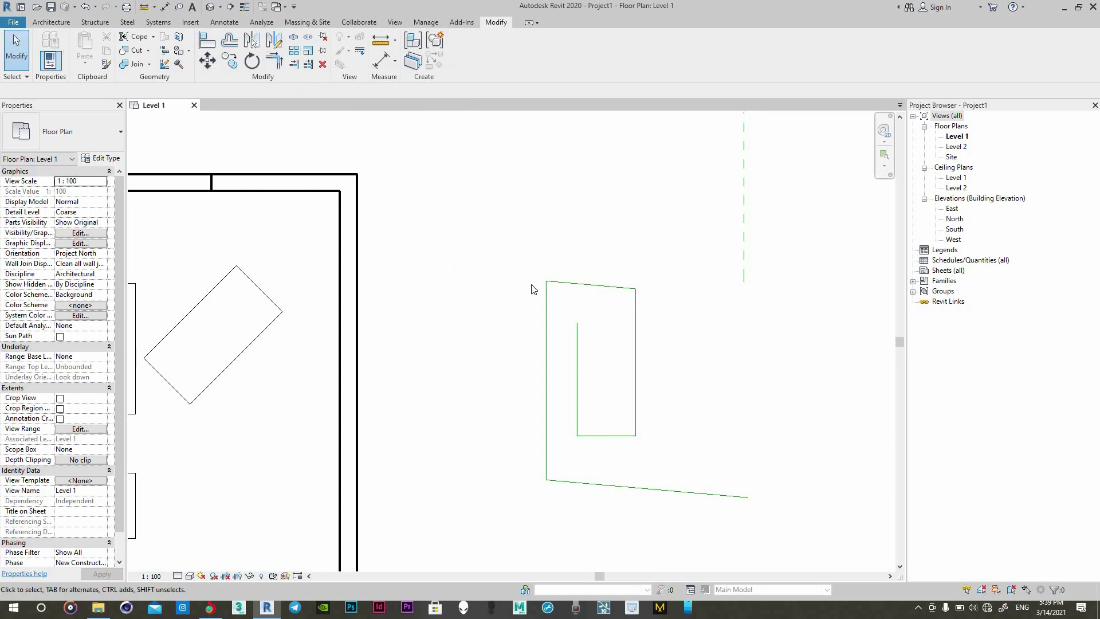
{"action": "key", "text": "t"}
{"action": "key", "text": "r"}
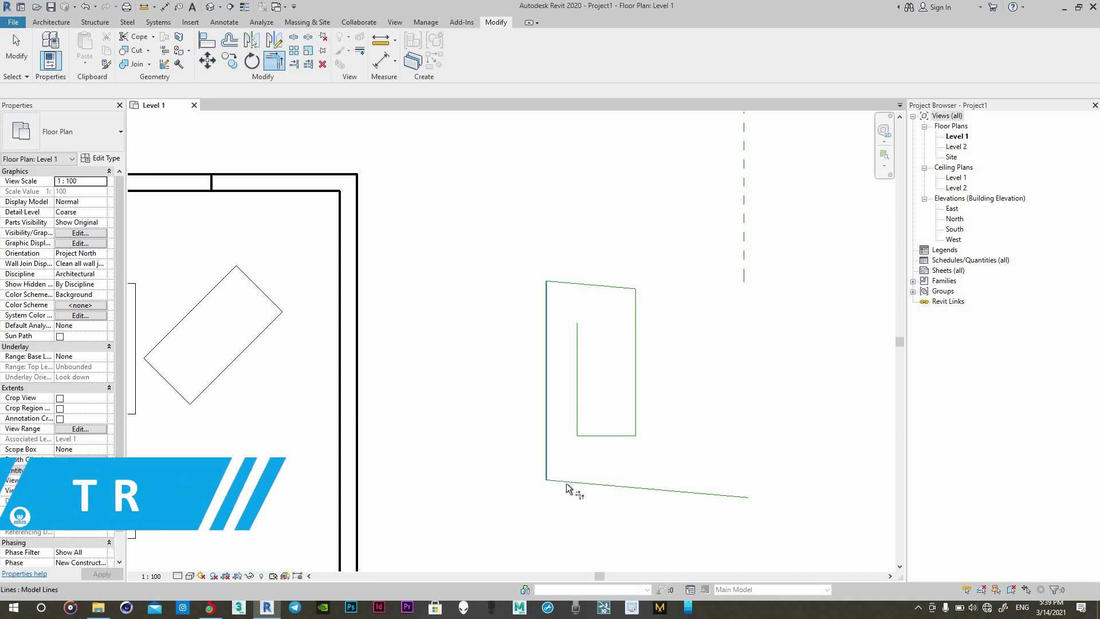
{"action": "left_click", "coordinate": [566, 483]}
{"action": "left_click", "coordinate": [636, 360]}
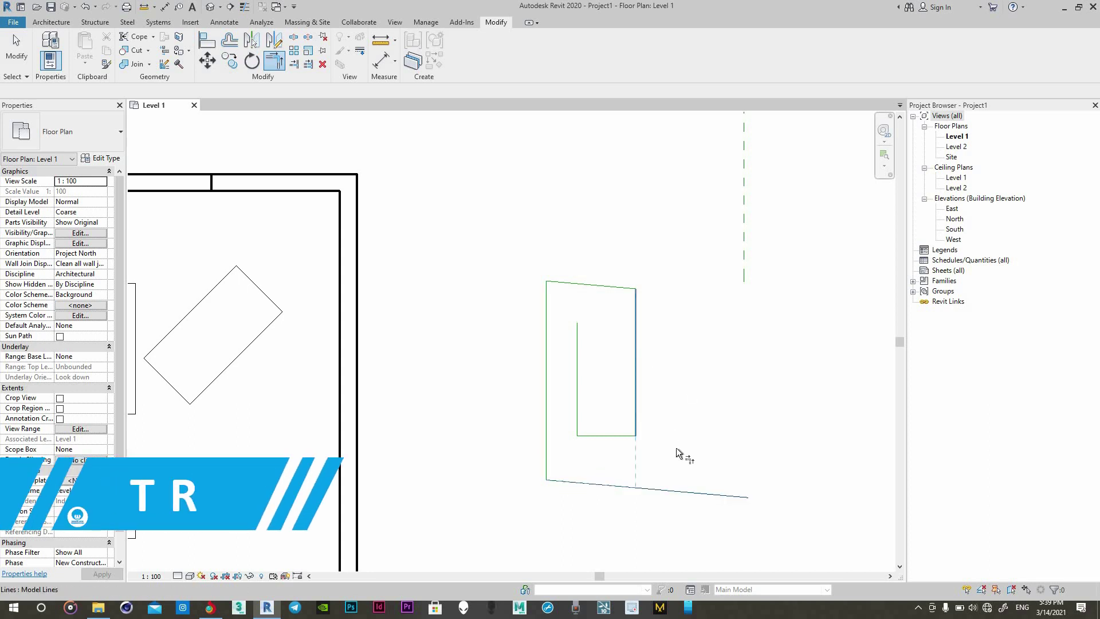
Step: Extend the inner vertical line to the bottom line and trim the left vertical line
{"action": "left_click", "coordinate": [605, 481]}
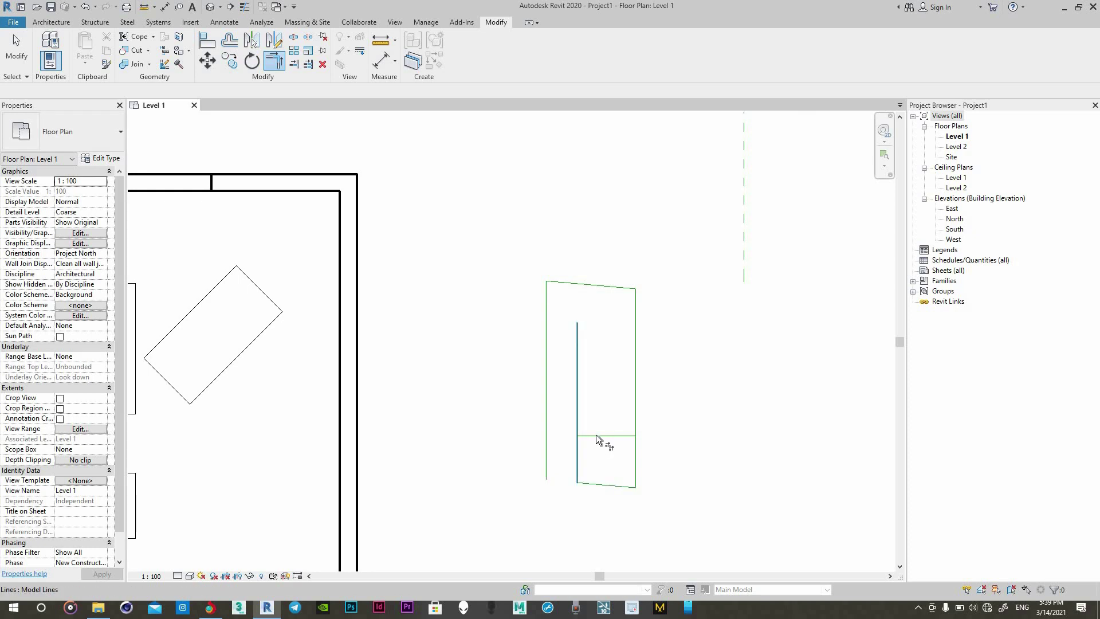
{"action": "left_click", "coordinate": [579, 421]}
{"action": "left_click", "coordinate": [547, 370]}
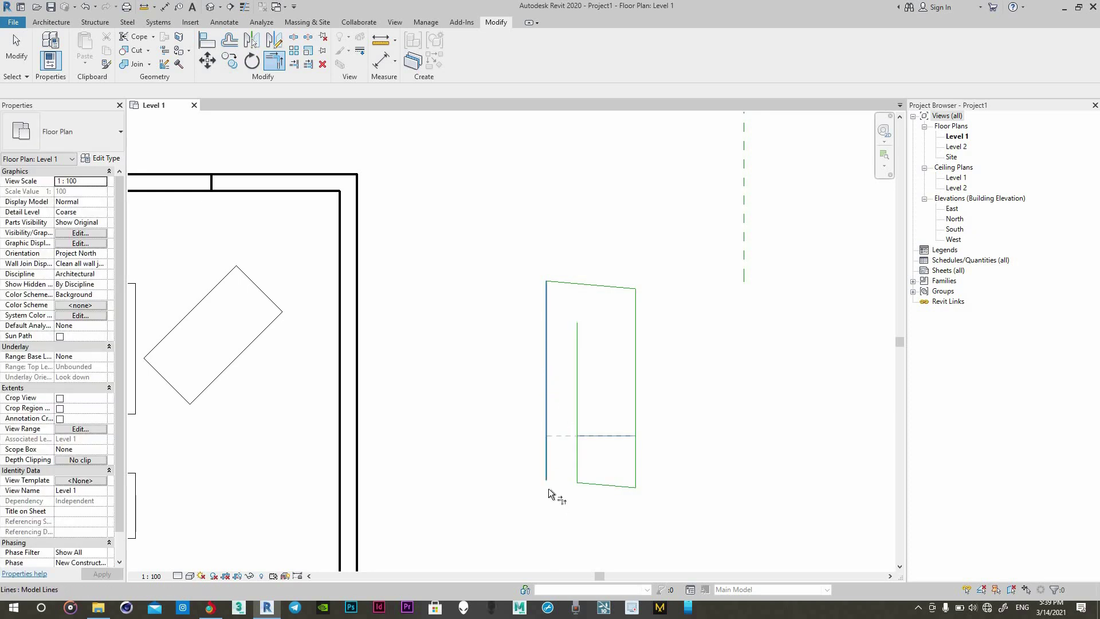
{"action": "right_click", "coordinate": [515, 351]}
{"action": "left_click", "coordinate": [516, 354]}
{"action": "right_click", "coordinate": [515, 338]}
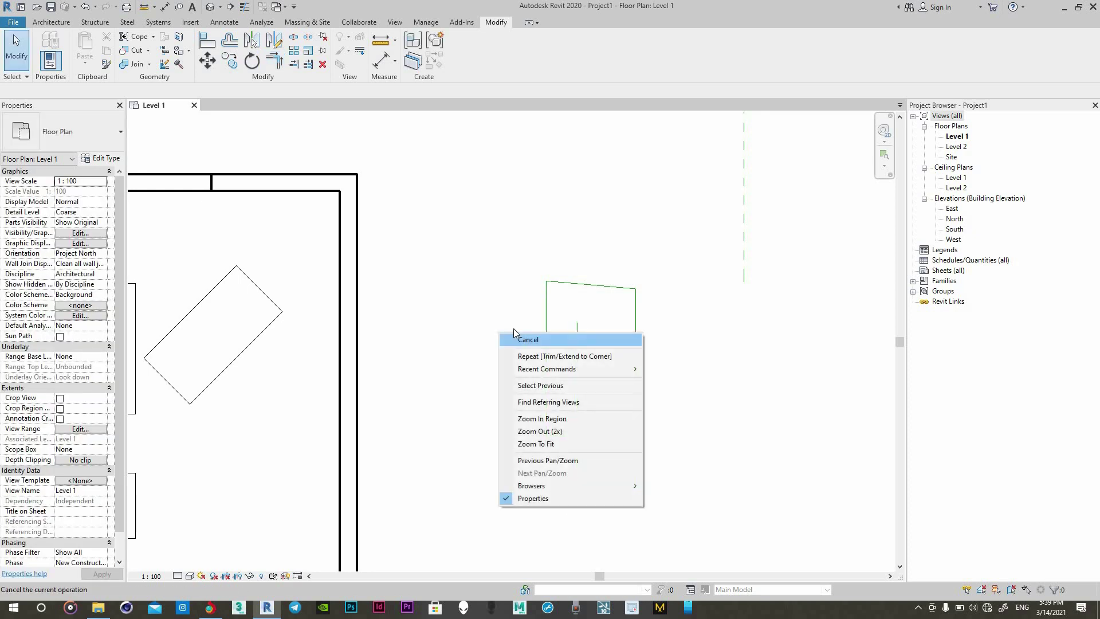
{"action": "left_click", "coordinate": [514, 334]}
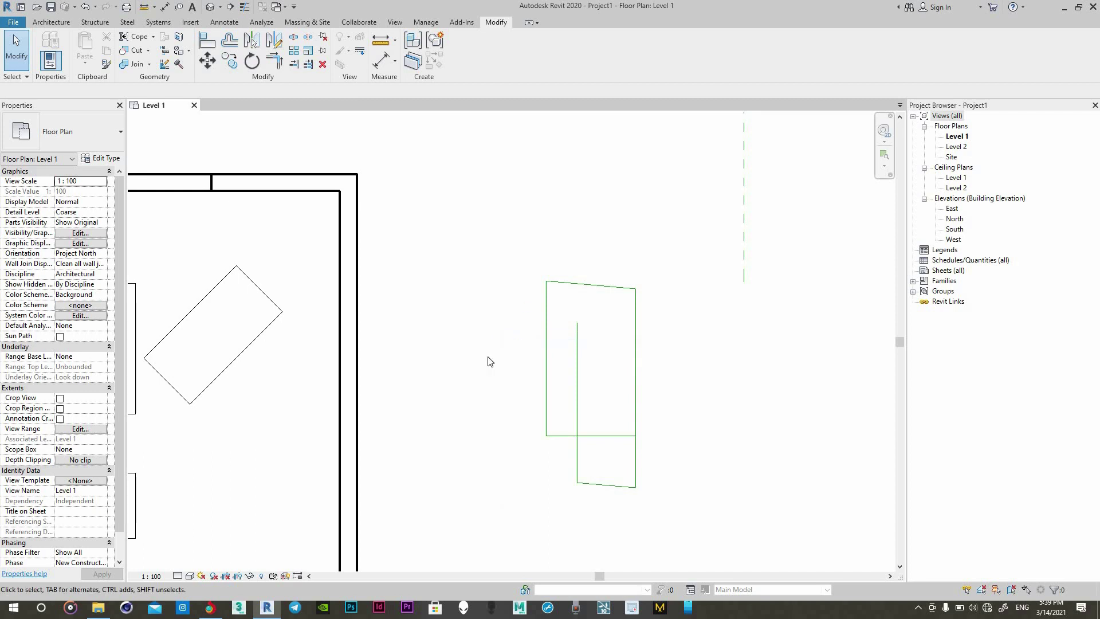
Step: Offset copies of the right, left and bottom green lines 500 outward with OF
{"action": "key", "text": "o"}
{"action": "key", "text": "f"}
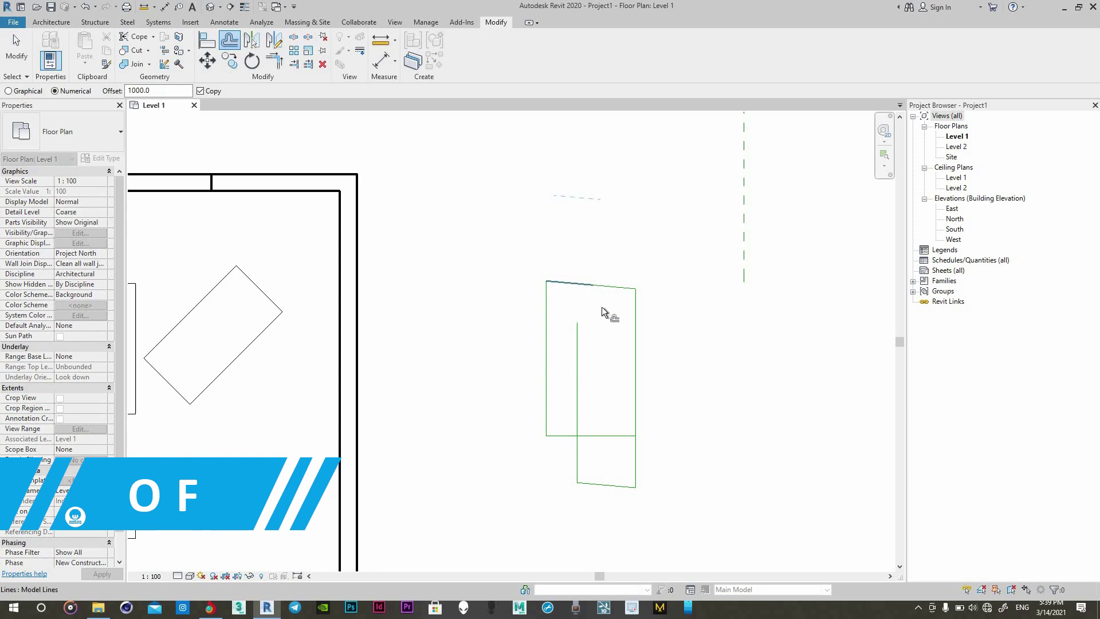
{"action": "left_click", "coordinate": [87, 95]}
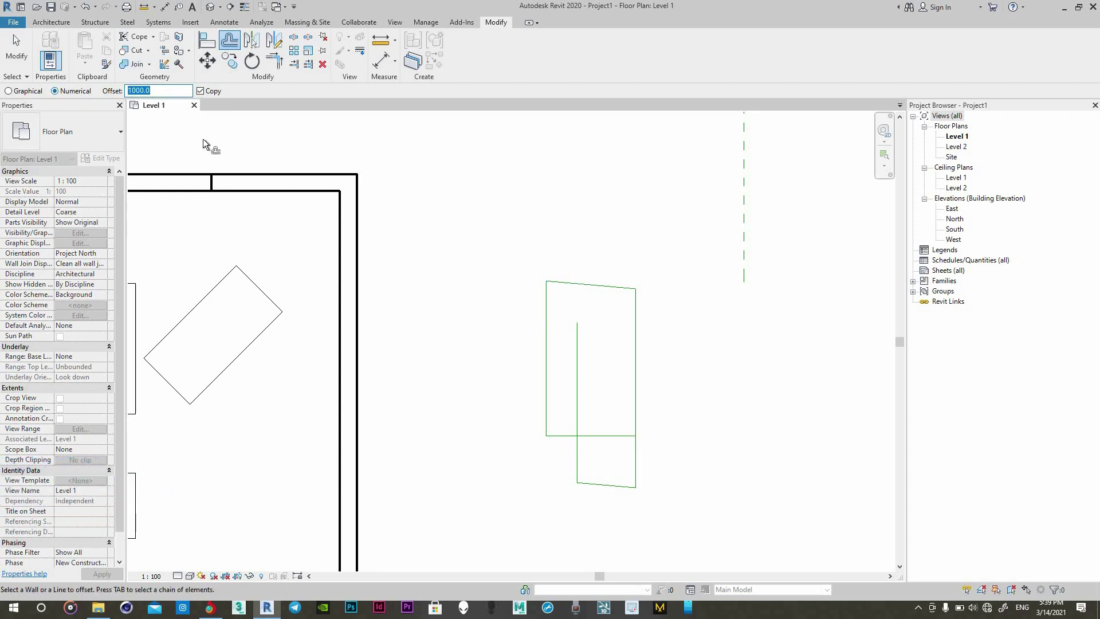
{"action": "type", "text": "2.0"}
{"action": "left_click", "coordinate": [638, 333]}
{"action": "left_click", "coordinate": [544, 312]}
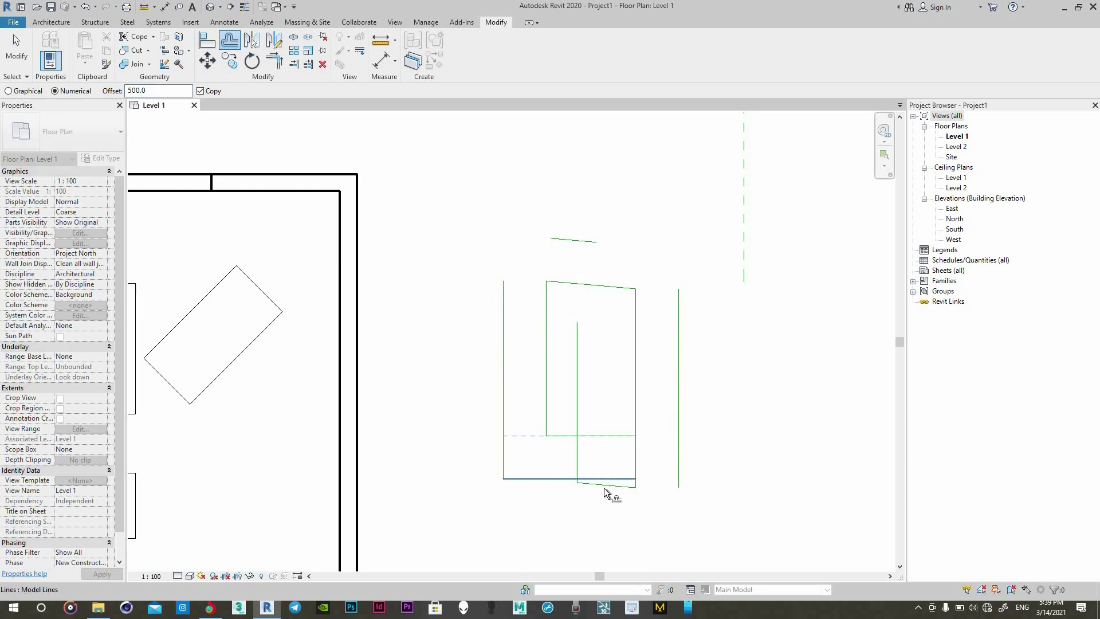
{"action": "left_click", "coordinate": [604, 487]}
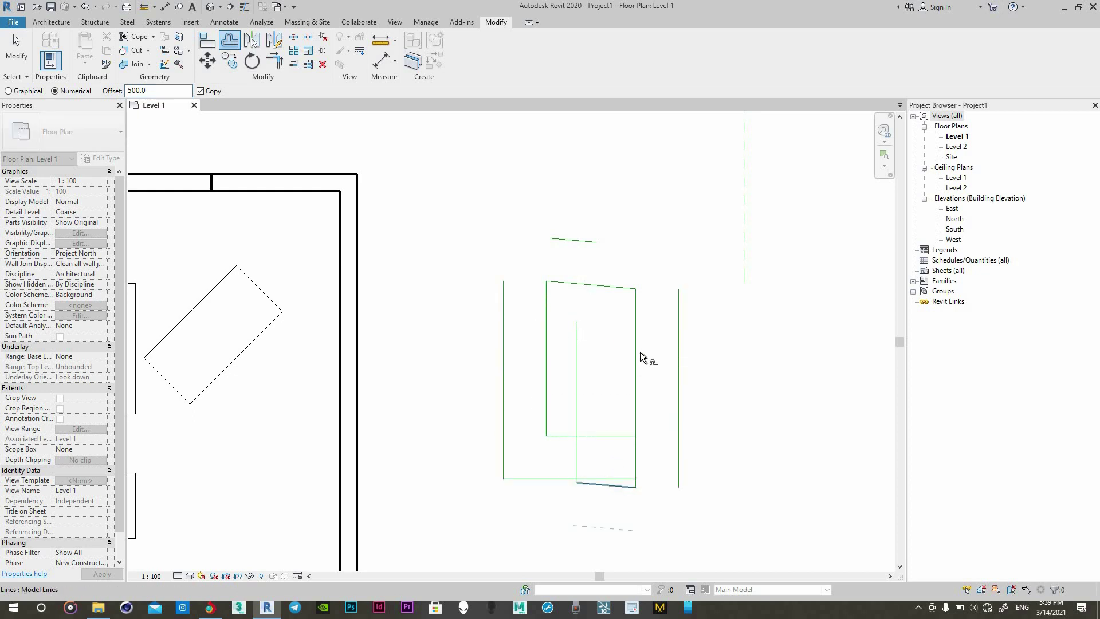
{"action": "scroll", "coordinate": [575, 263], "scroll_direction": "down", "scroll_amount": 3}
{"action": "right_click", "coordinate": [575, 259]}
{"action": "left_click", "coordinate": [591, 265]}
{"action": "right_click", "coordinate": [549, 214]}
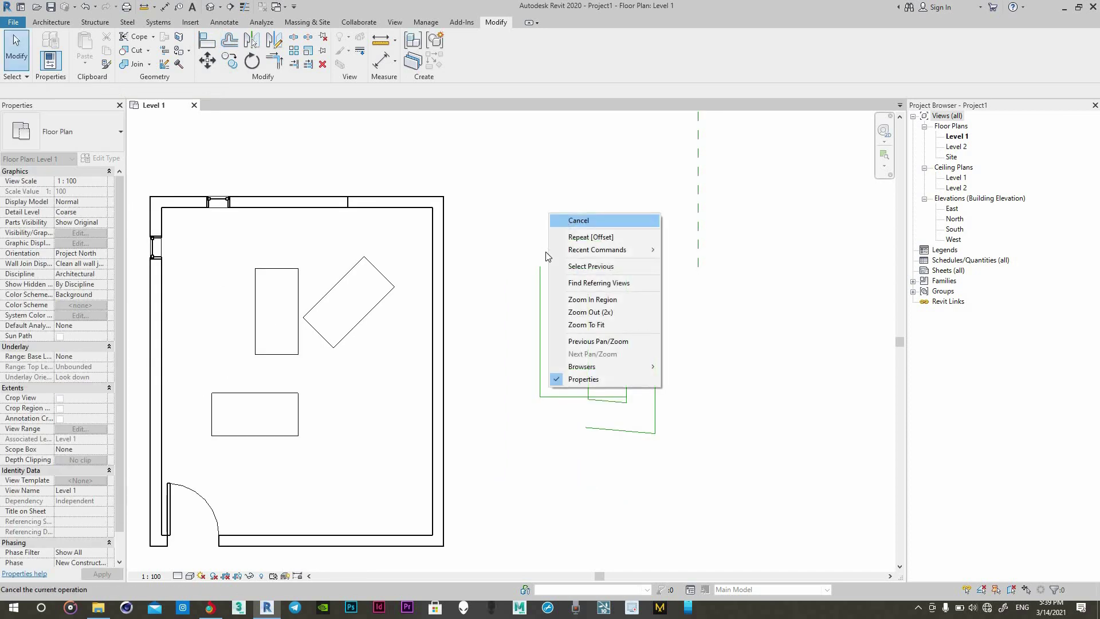
{"action": "key", "text": "Escape"}
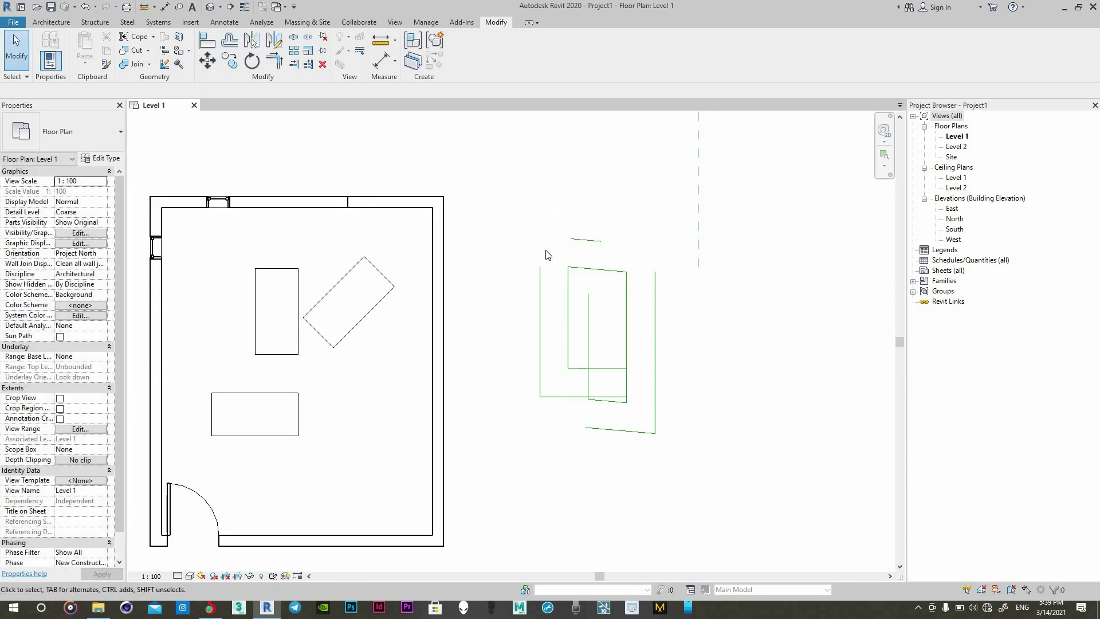
Step: Change the right room's top wall segment to Generic - 300mm in the Type Selector
{"action": "scroll", "coordinate": [431, 252], "scroll_direction": "down", "scroll_amount": 2}
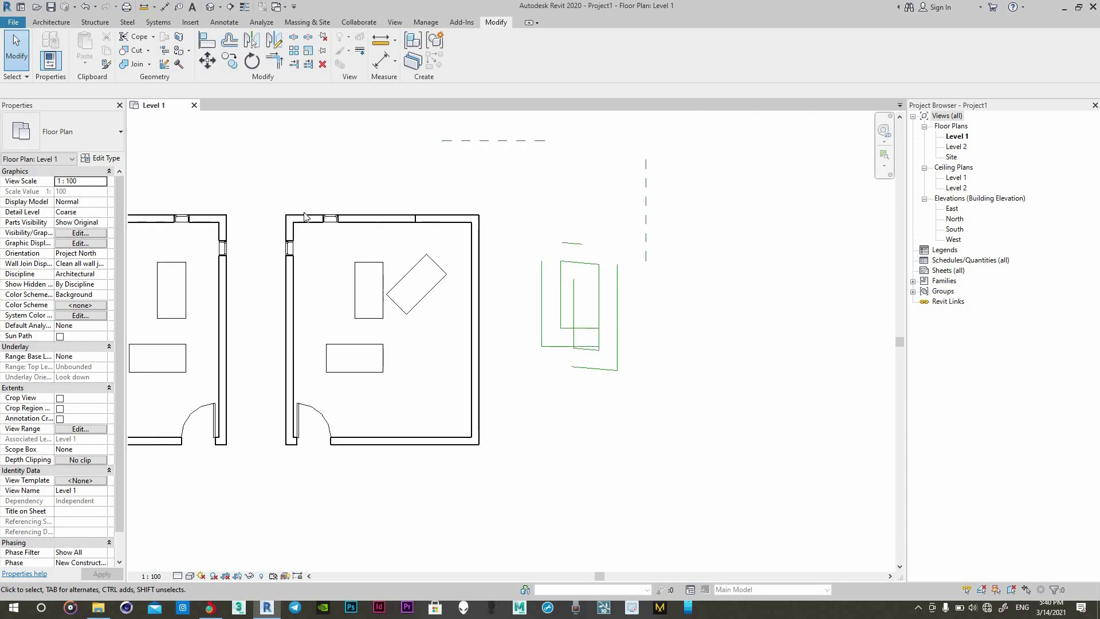
{"action": "scroll", "coordinate": [304, 229], "scroll_direction": "up", "scroll_amount": 4}
{"action": "left_click", "coordinate": [304, 230]}
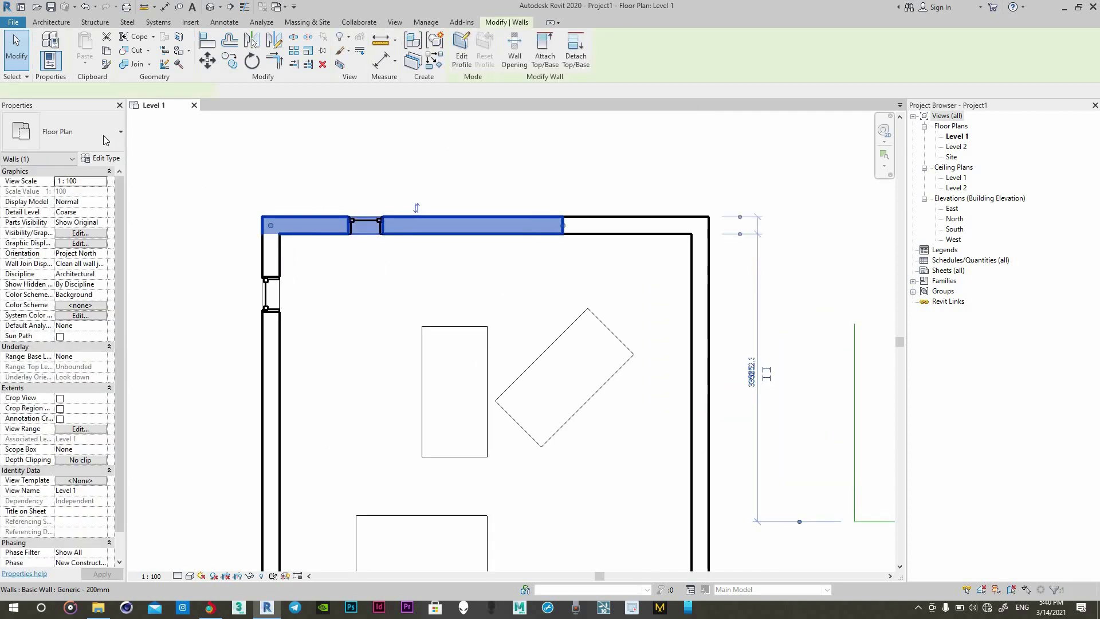
{"action": "left_click", "coordinate": [80, 132]}
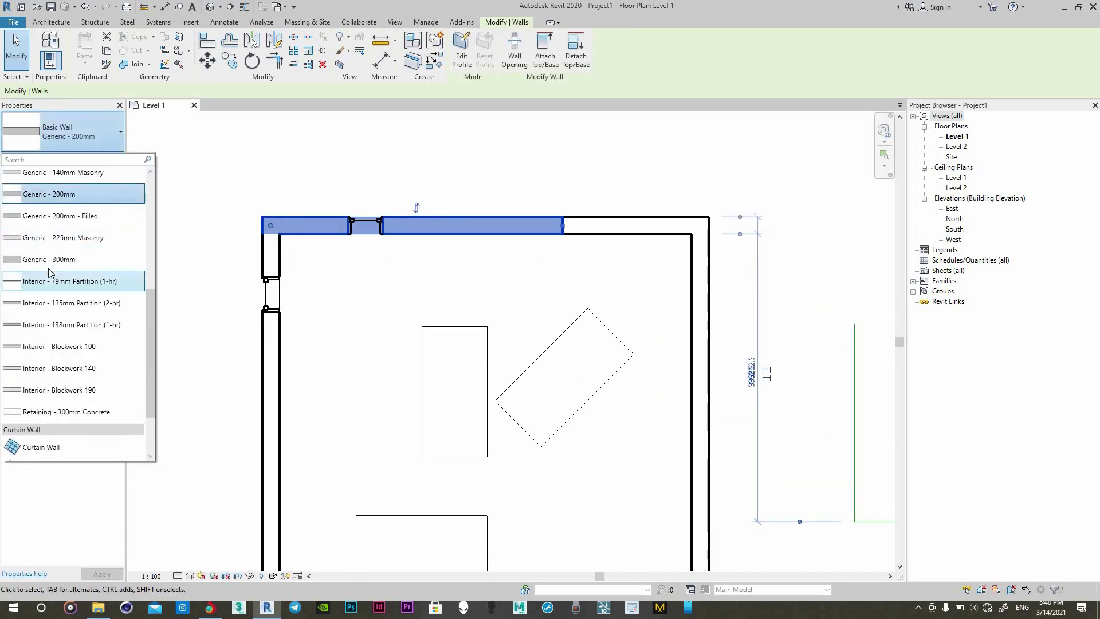
{"action": "left_click", "coordinate": [49, 259]}
{"action": "key", "text": "Escape"}
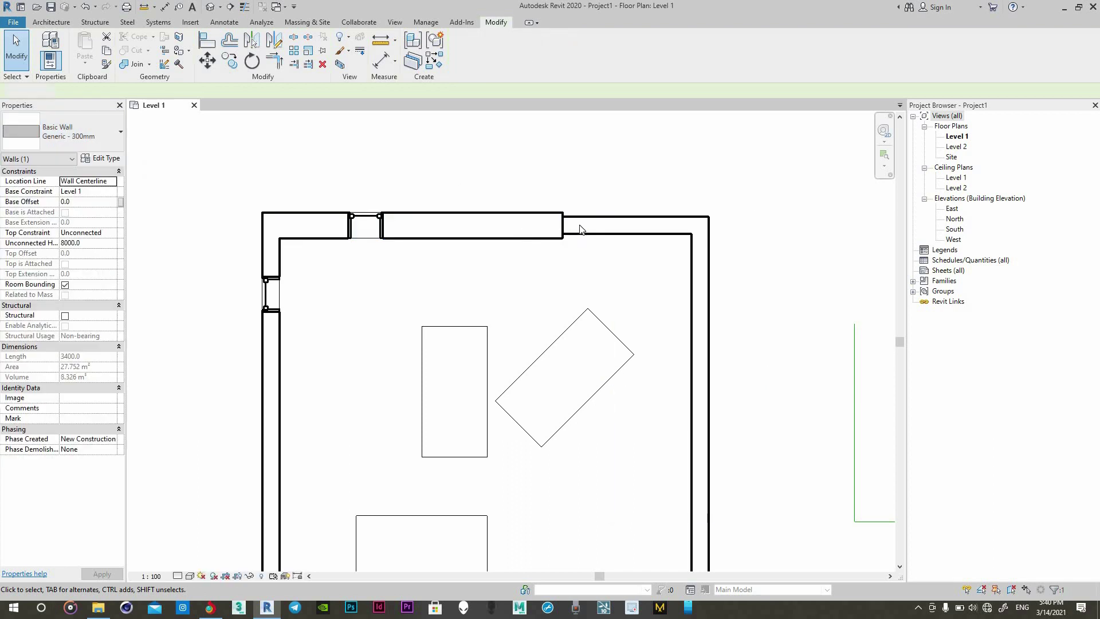
{"action": "left_click", "coordinate": [598, 232]}
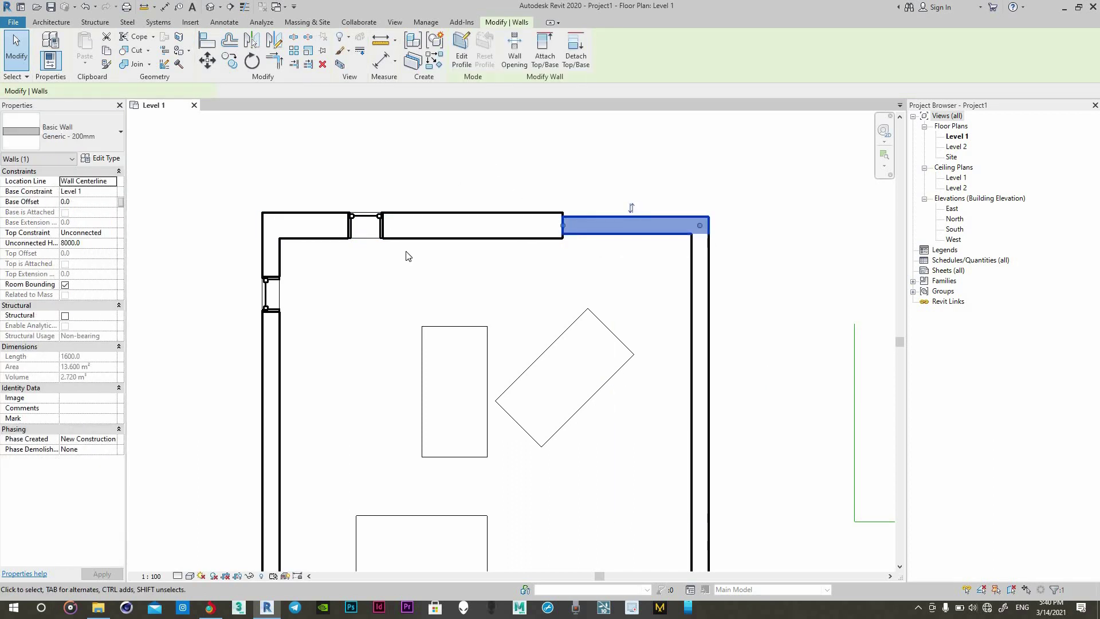
{"action": "key", "text": "Escape"}
{"action": "scroll", "coordinate": [296, 200], "scroll_direction": "down", "scroll_amount": 2}
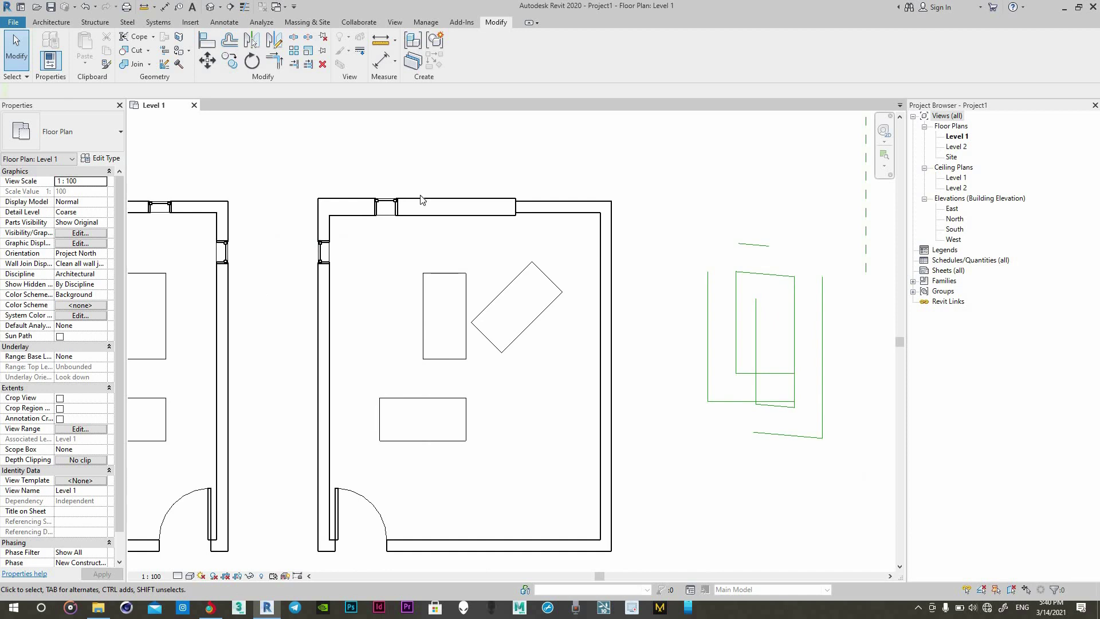
{"action": "left_click", "coordinate": [184, 206]}
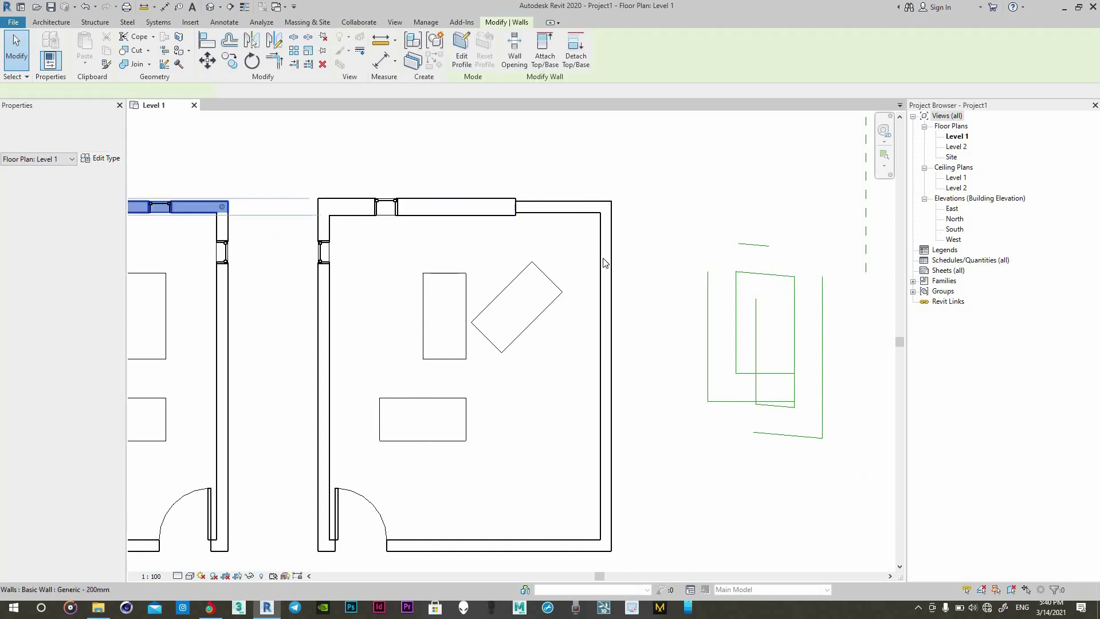
{"action": "scroll", "coordinate": [603, 258], "scroll_direction": "down", "scroll_amount": 2}
{"action": "key", "text": "Escape"}
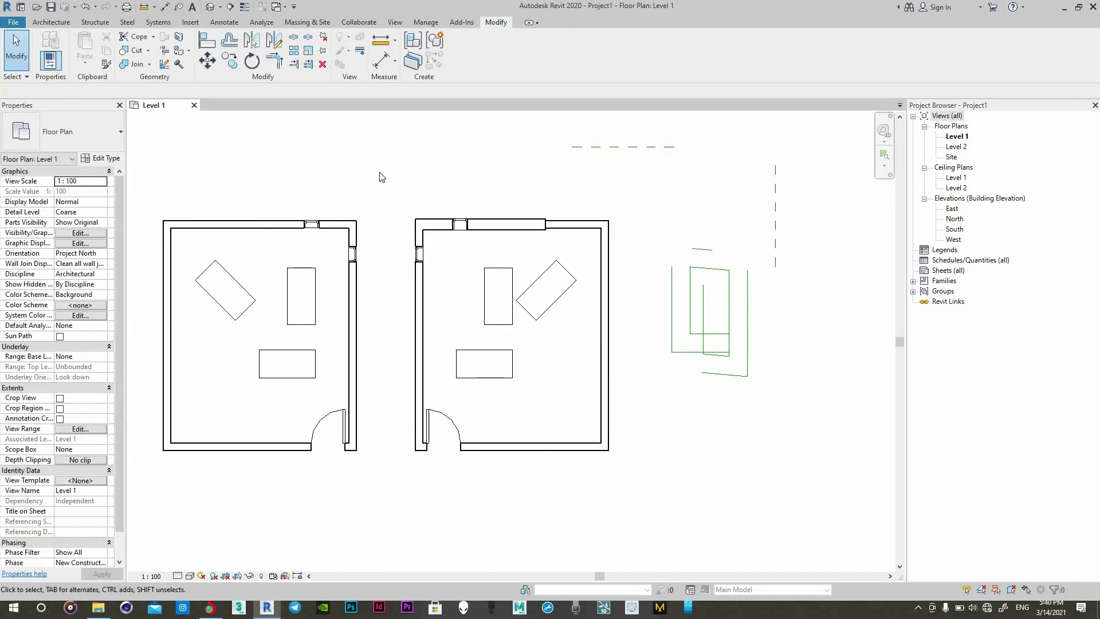
Step: Match the left room's top wall and both side walls to the 300mm wall type using MA
{"action": "key", "text": "m"}
{"action": "key", "text": "a"}
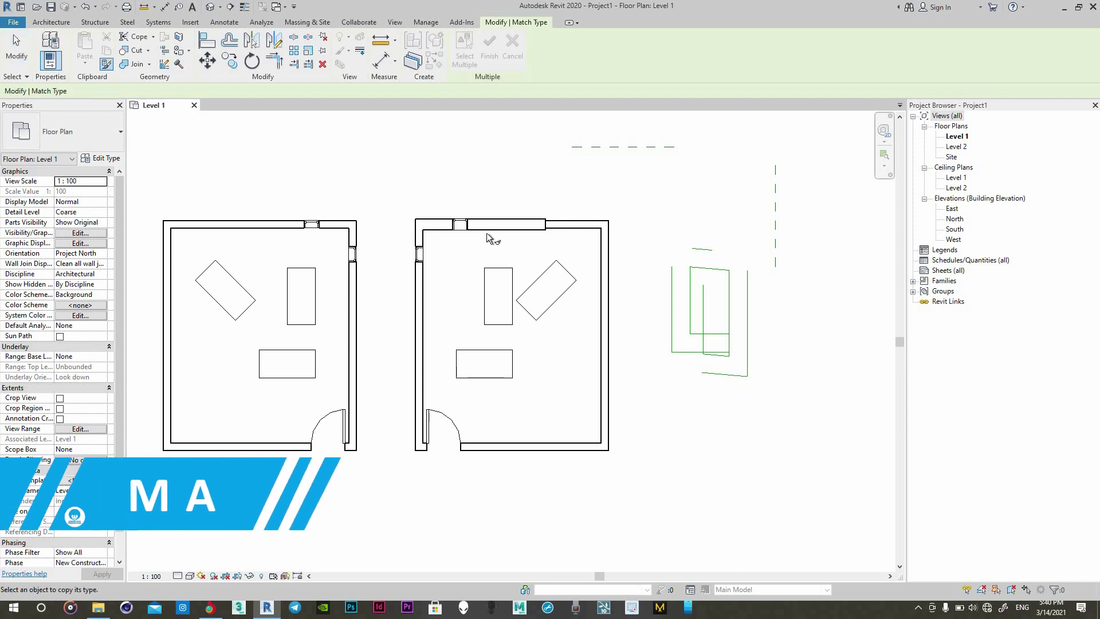
{"action": "left_click", "coordinate": [486, 231]}
{"action": "left_click", "coordinate": [274, 229]}
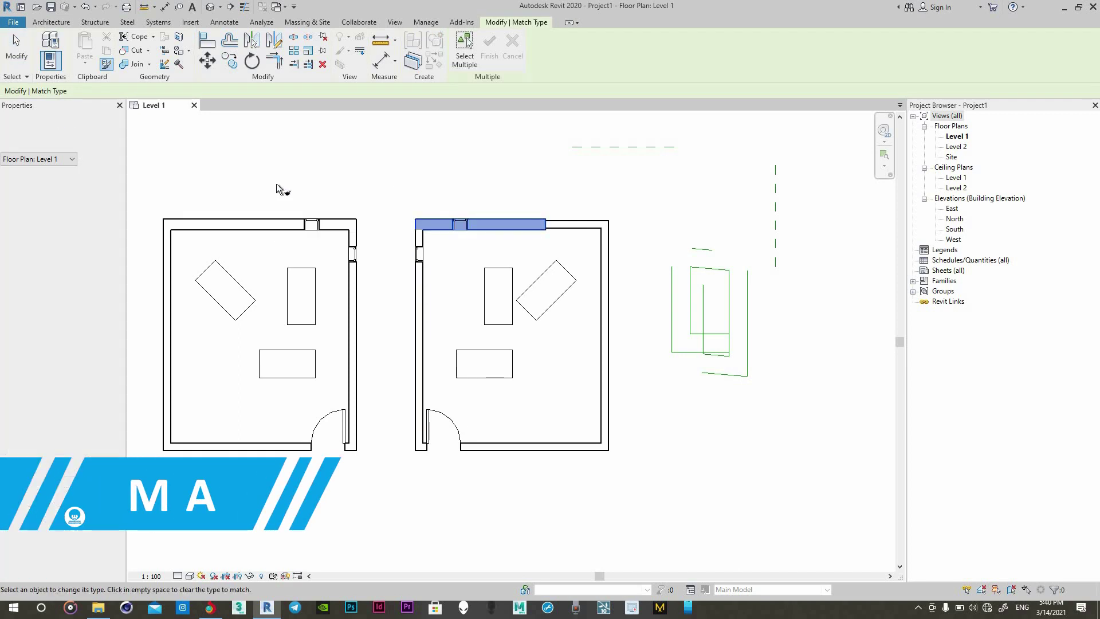
{"action": "scroll", "coordinate": [198, 224], "scroll_direction": "up", "scroll_amount": 2}
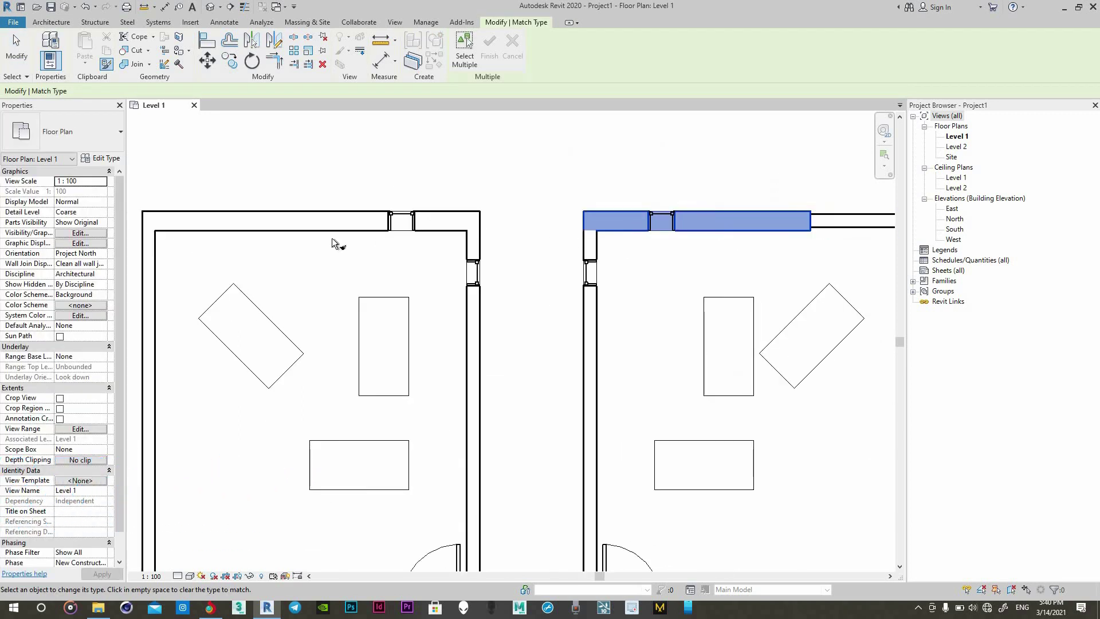
{"action": "scroll", "coordinate": [456, 325], "scroll_direction": "down", "scroll_amount": 2}
{"action": "left_click", "coordinate": [461, 331]}
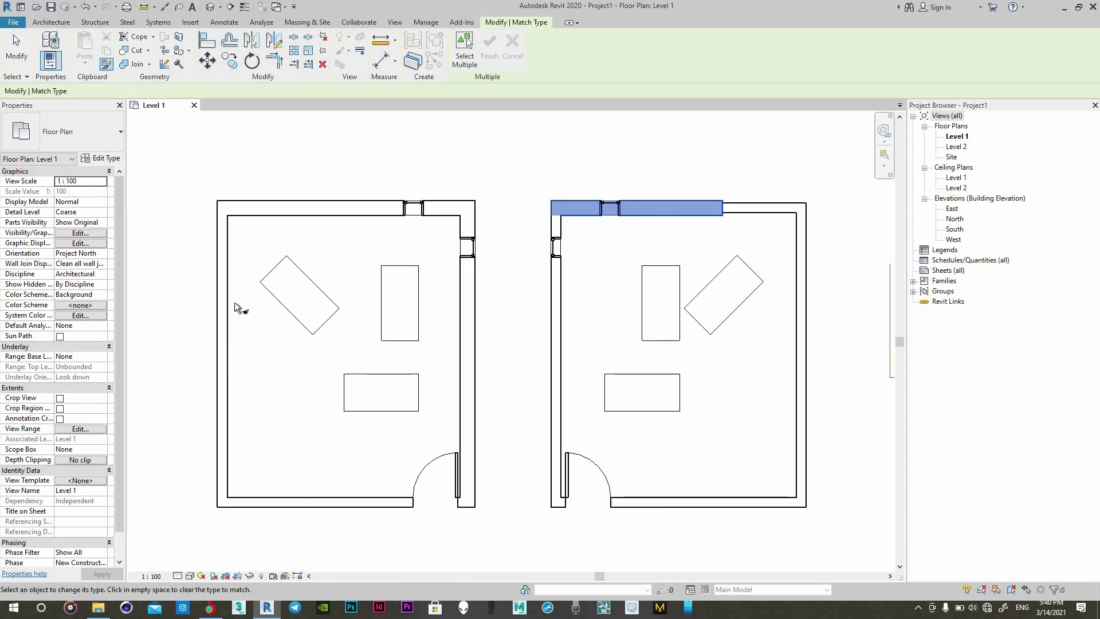
{"action": "left_click", "coordinate": [229, 301]}
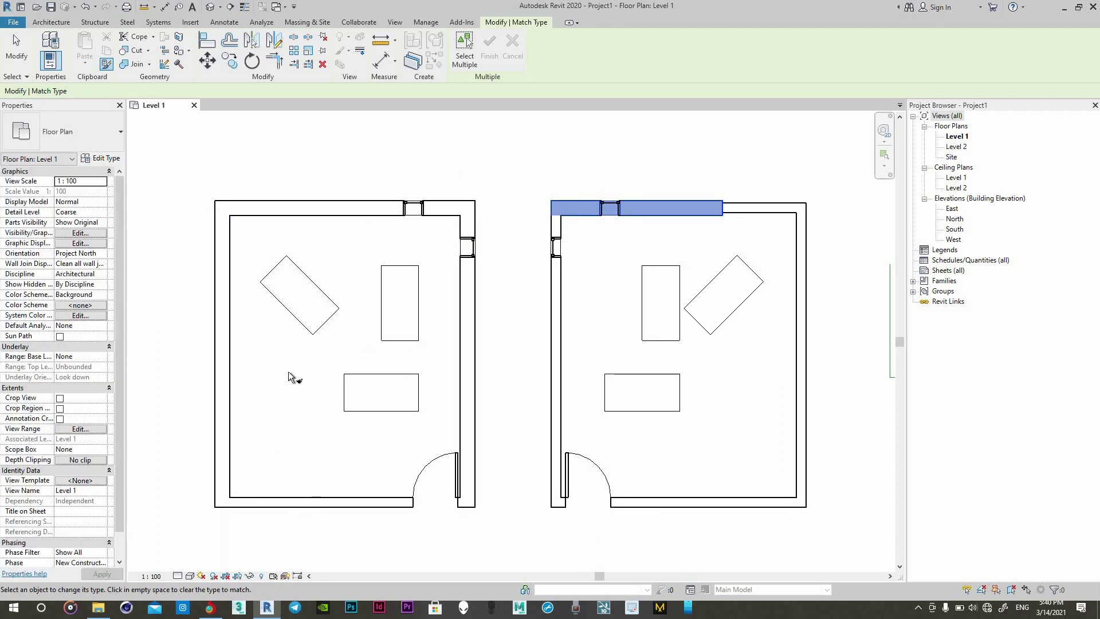
{"action": "right_click", "coordinate": [283, 352]}
{"action": "key", "text": "Return"}
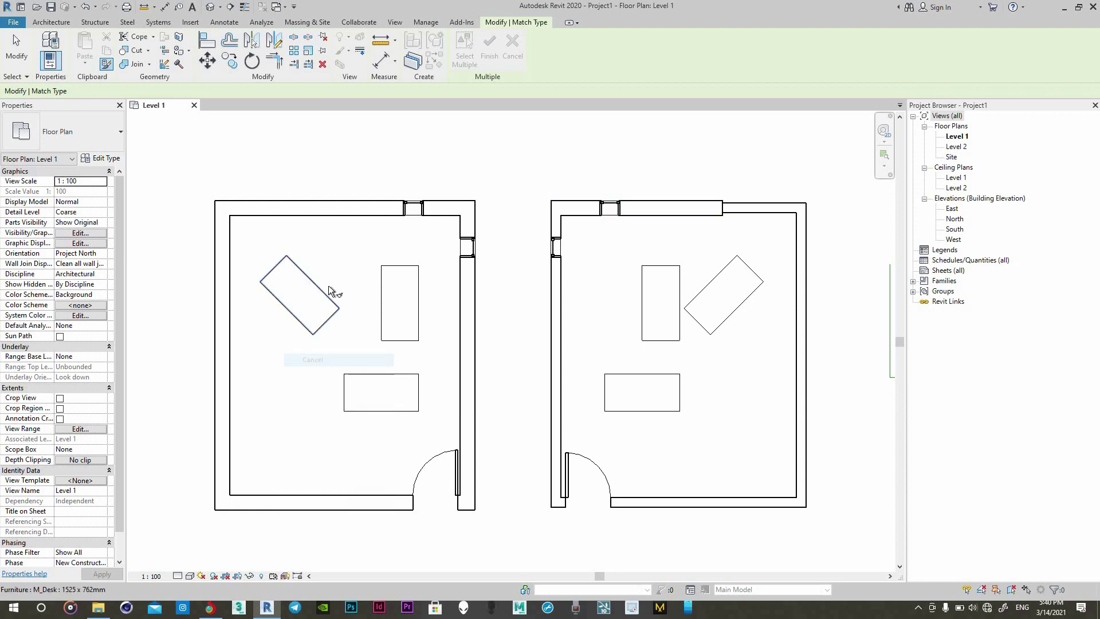
{"action": "scroll", "coordinate": [330, 291], "scroll_direction": "down", "scroll_amount": 2}
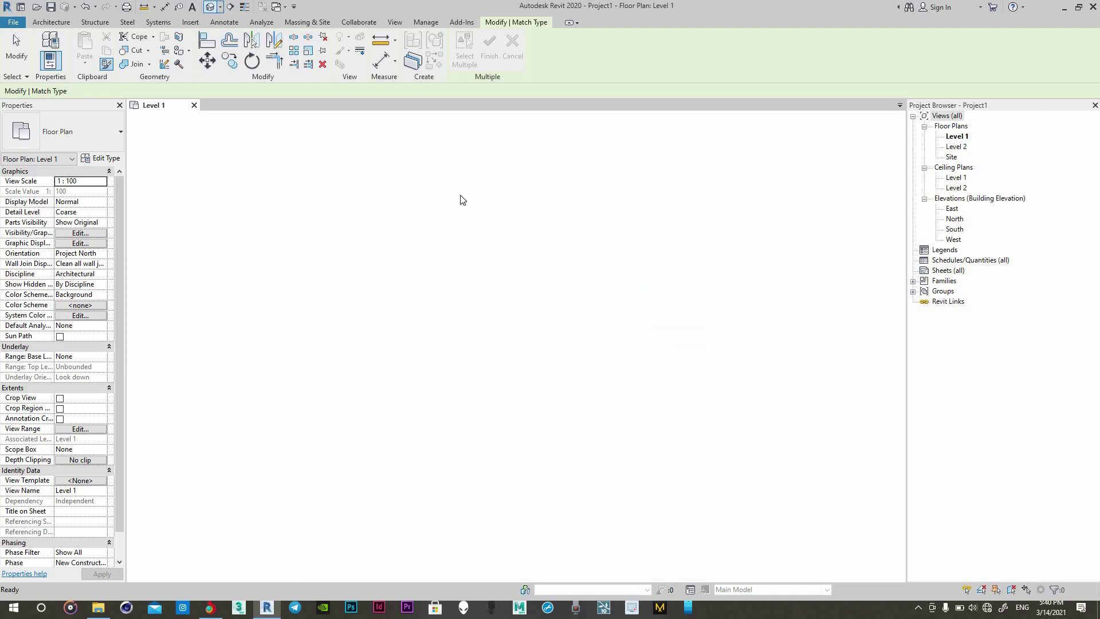
Step: Set the 3D view's visual style to Shaded and cancel Match Type
{"action": "scroll", "coordinate": [455, 198], "scroll_direction": "up", "scroll_amount": 3}
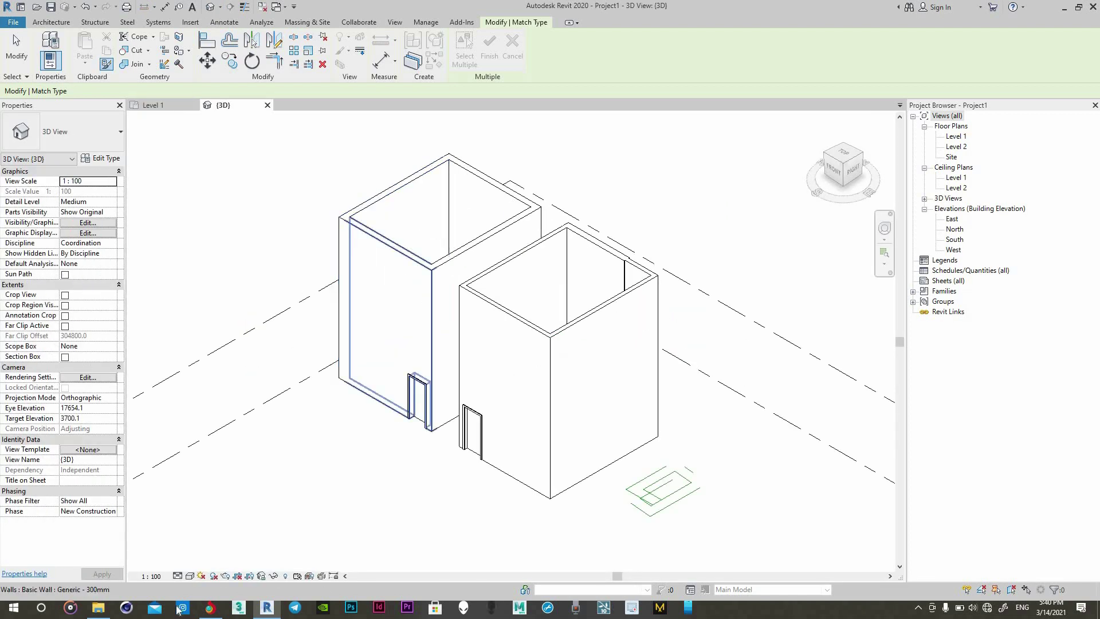
{"action": "left_click", "coordinate": [192, 577]}
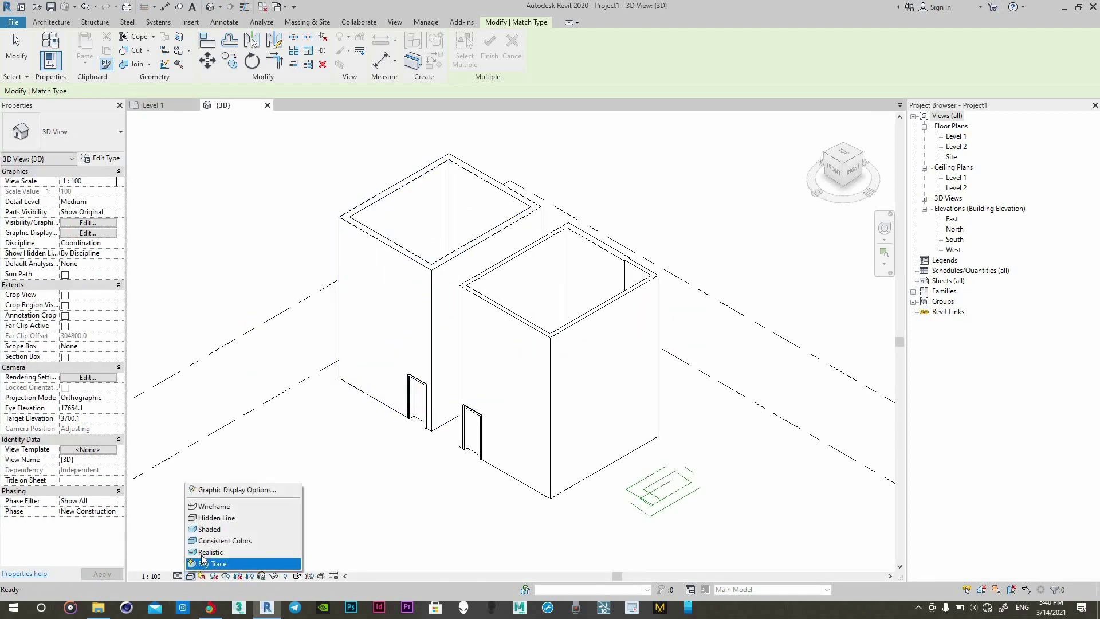
{"action": "right_click", "coordinate": [290, 439]}
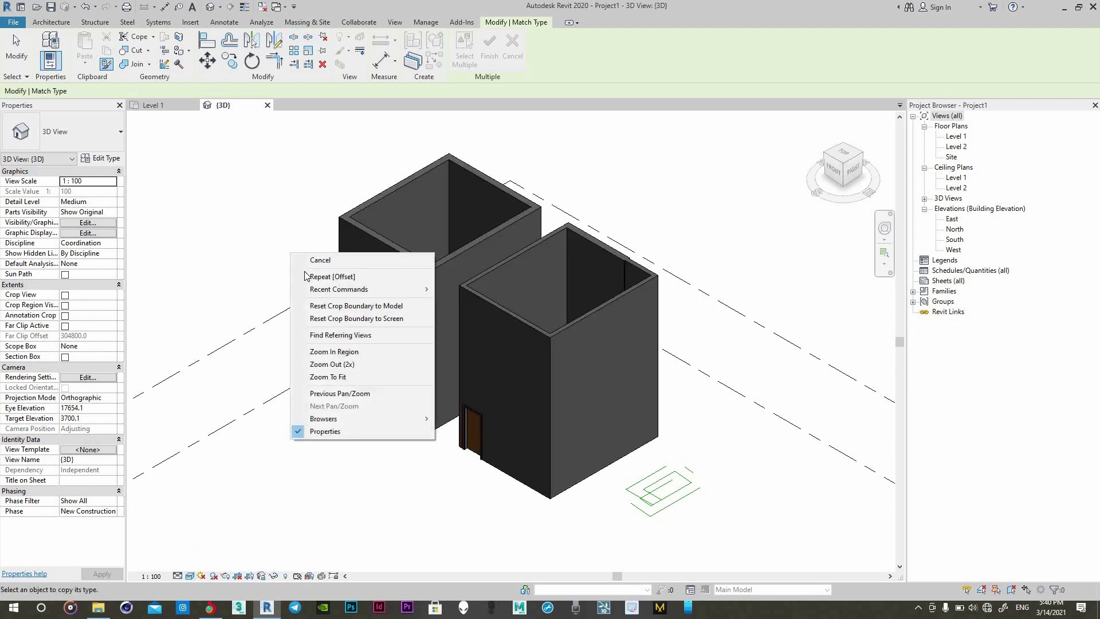
{"action": "left_click", "coordinate": [312, 261]}
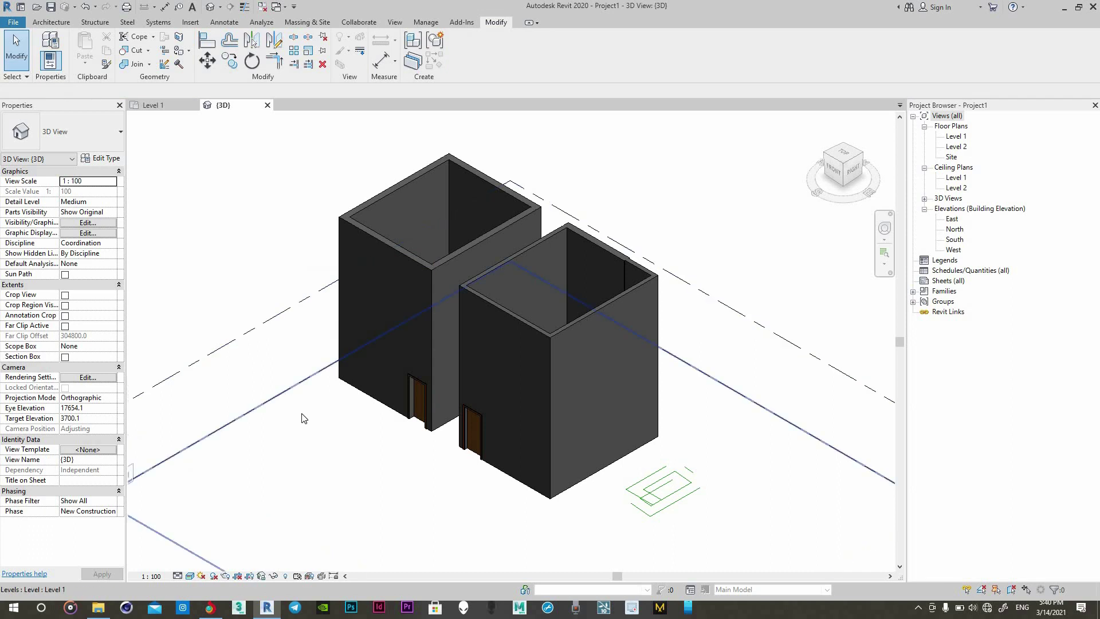
{"action": "scroll", "coordinate": [283, 386], "scroll_direction": "down", "scroll_amount": 2}
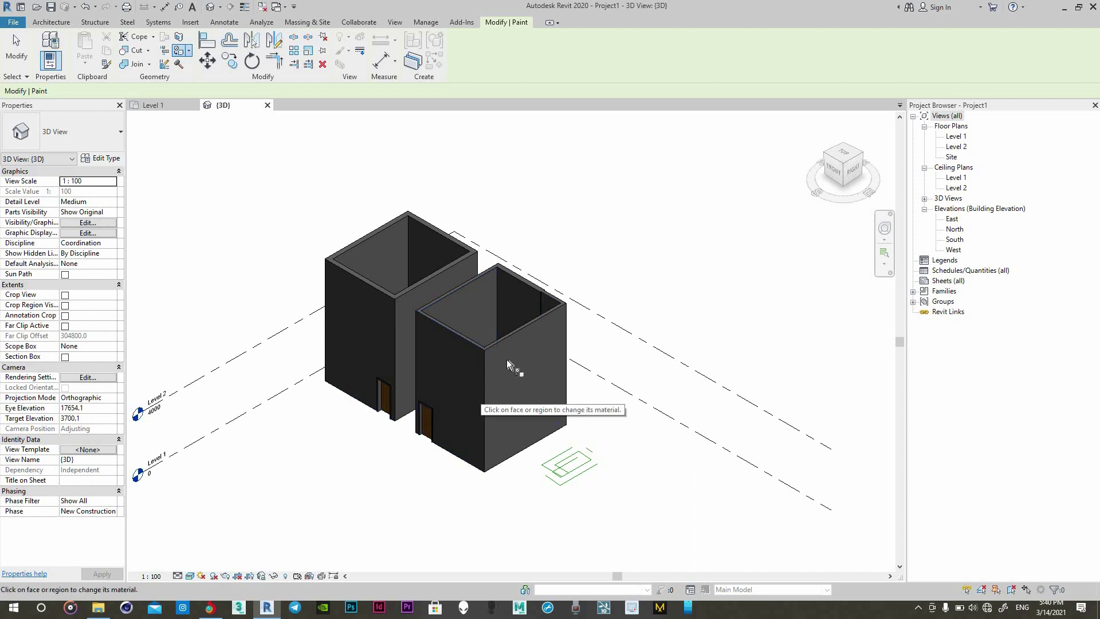
Step: Paint the rooms' outer and inner wall faces with Brick, Common
{"action": "scroll", "coordinate": [507, 343], "scroll_direction": "up", "scroll_amount": 3}
{"action": "left_click", "coordinate": [507, 343]}
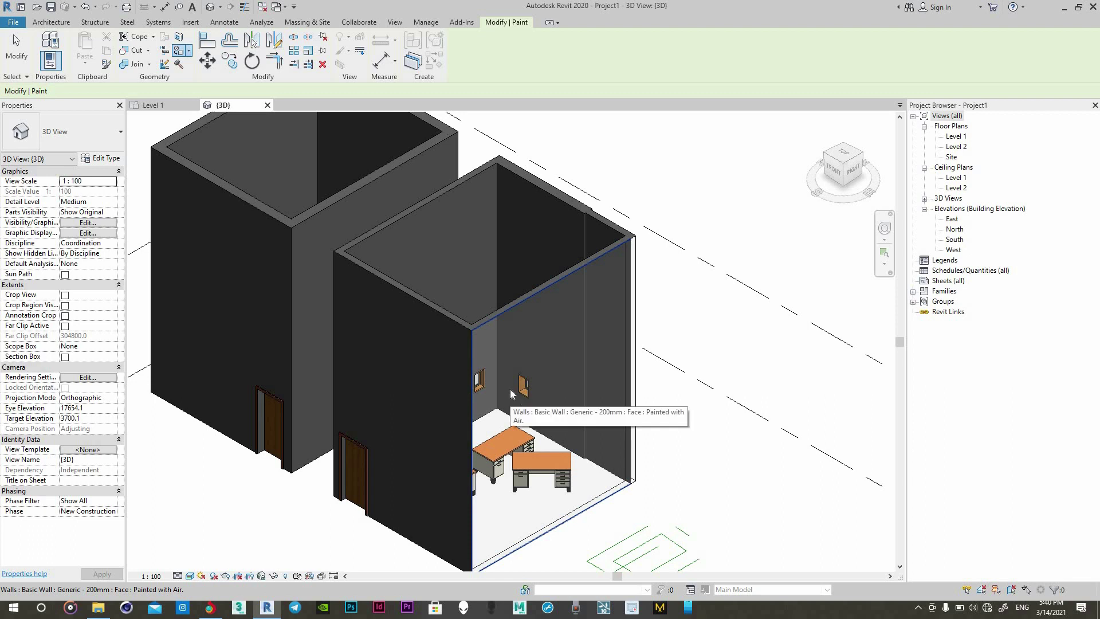
{"action": "key", "text": "ctrl+z"}
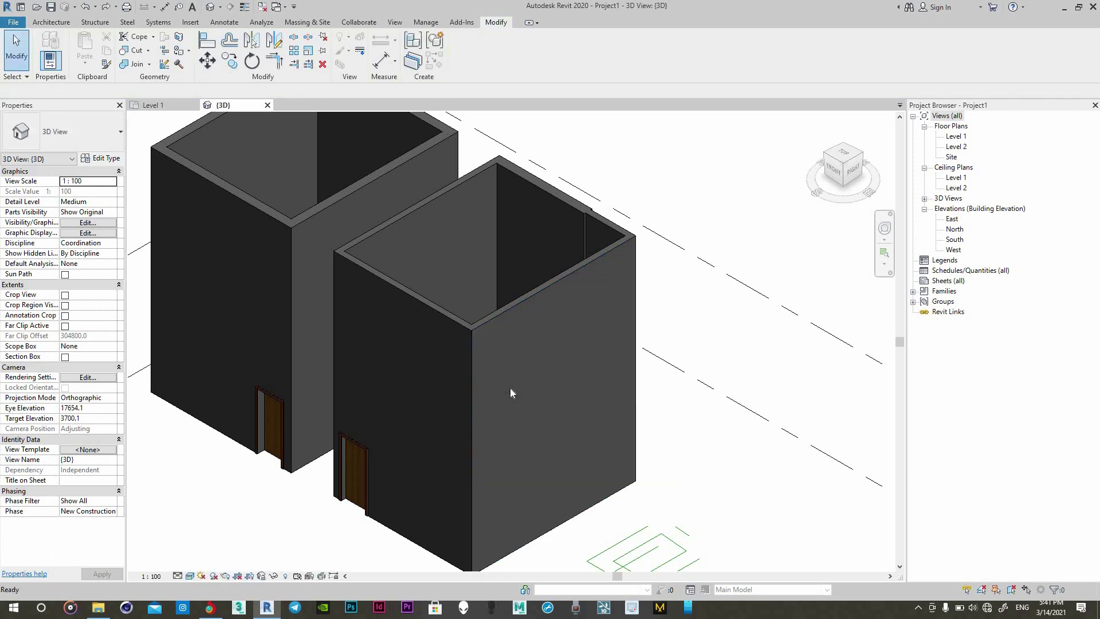
{"action": "key", "text": "p"}
{"action": "key", "text": "a"}
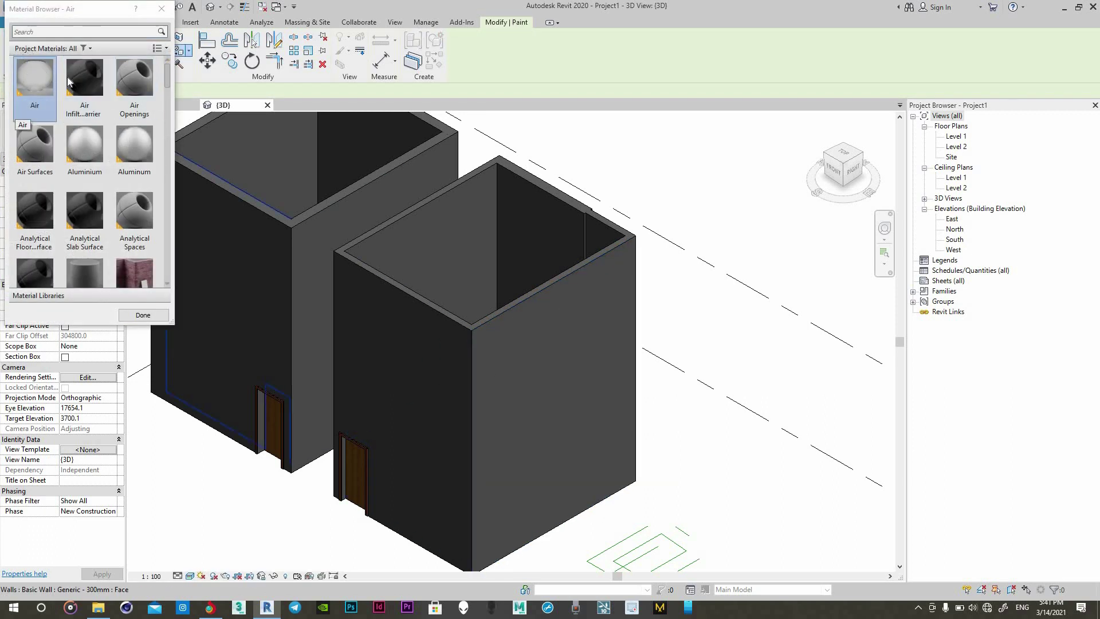
{"action": "scroll", "coordinate": [134, 267], "scroll_direction": "down", "scroll_amount": 1}
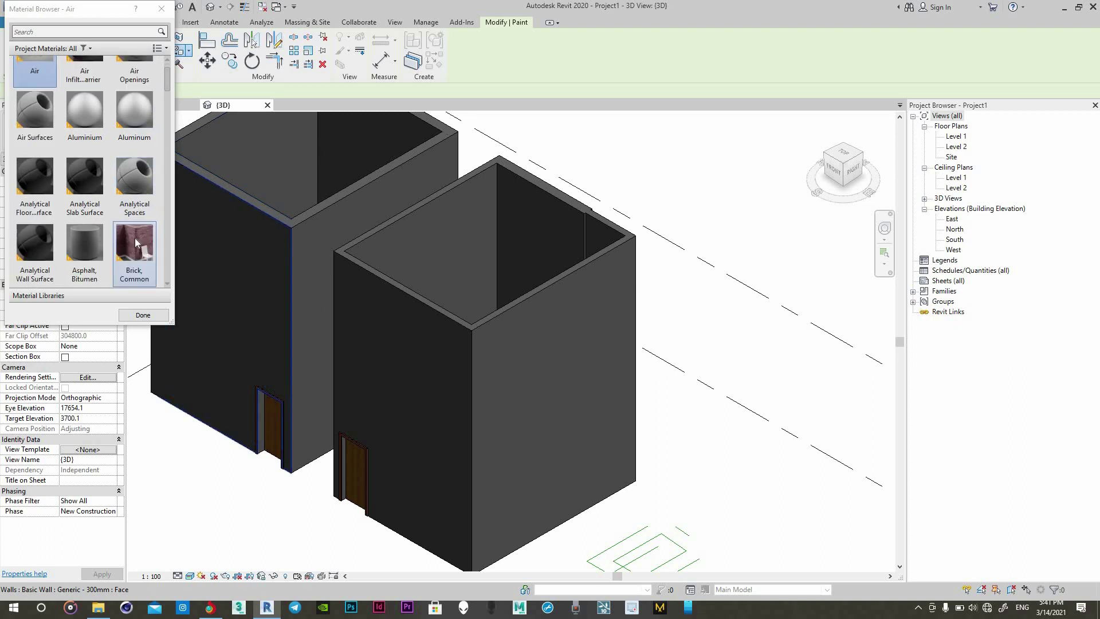
{"action": "left_click", "coordinate": [135, 246]}
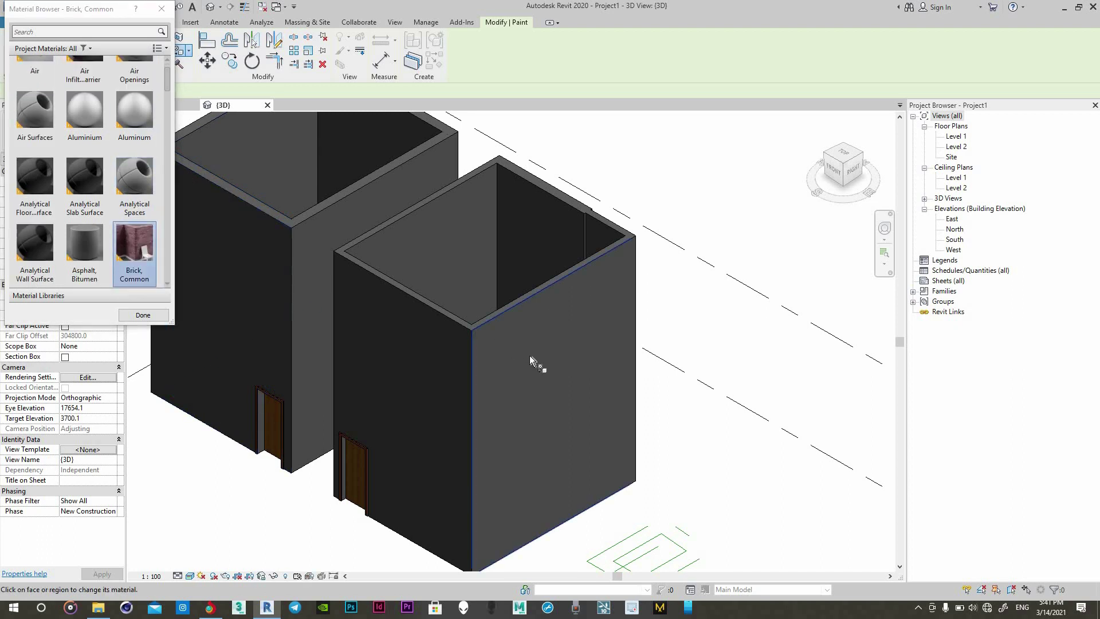
{"action": "left_click", "coordinate": [530, 355]}
{"action": "left_click", "coordinate": [439, 240]}
{"action": "left_click", "coordinate": [355, 145]}
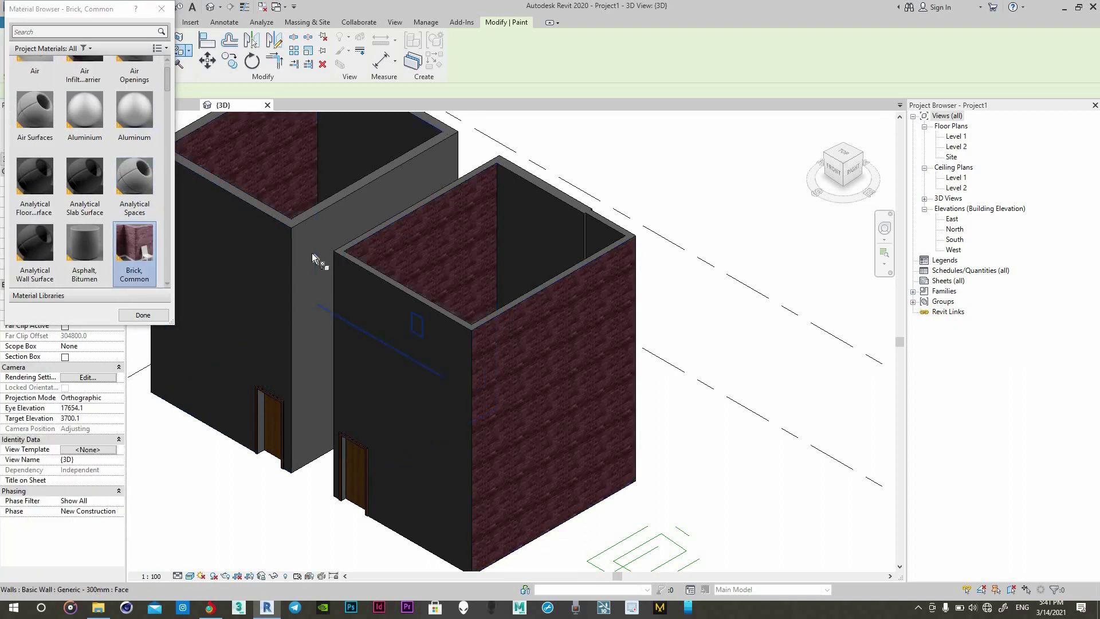
{"action": "left_click", "coordinate": [312, 252]}
{"action": "left_click", "coordinate": [229, 321]}
{"action": "left_click", "coordinate": [458, 350]}
{"action": "left_click", "coordinate": [533, 229]}
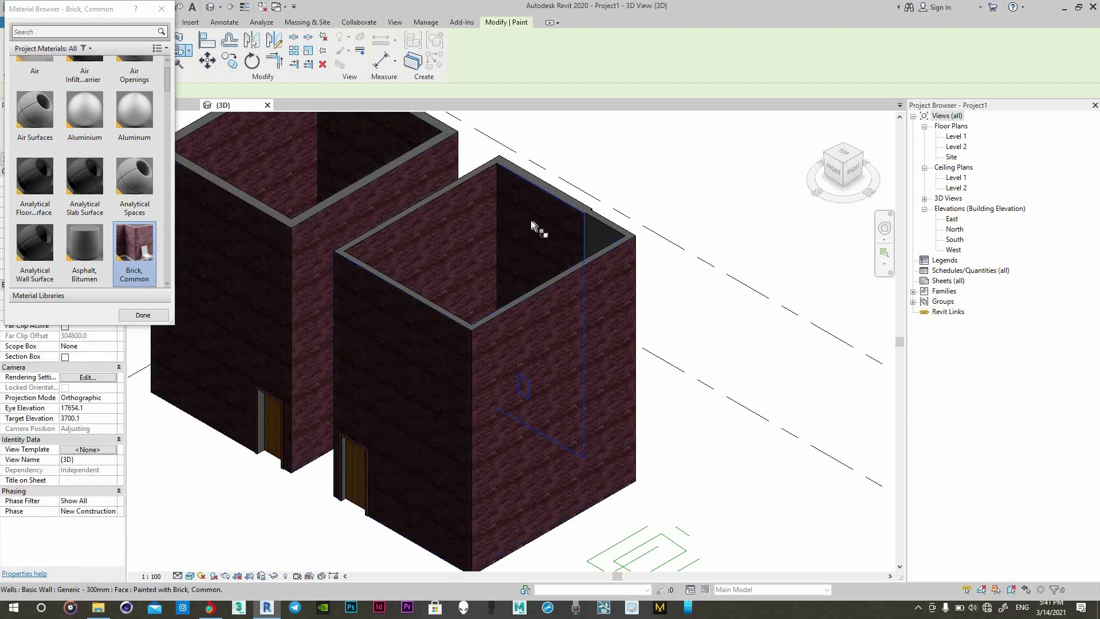
Step: Paint two inner wall faces with Asphalt, Bitumen and finish painting
{"action": "scroll", "coordinate": [595, 235], "scroll_direction": "up", "scroll_amount": 2}
{"action": "scroll", "coordinate": [595, 235], "scroll_direction": "up", "scroll_amount": 2}
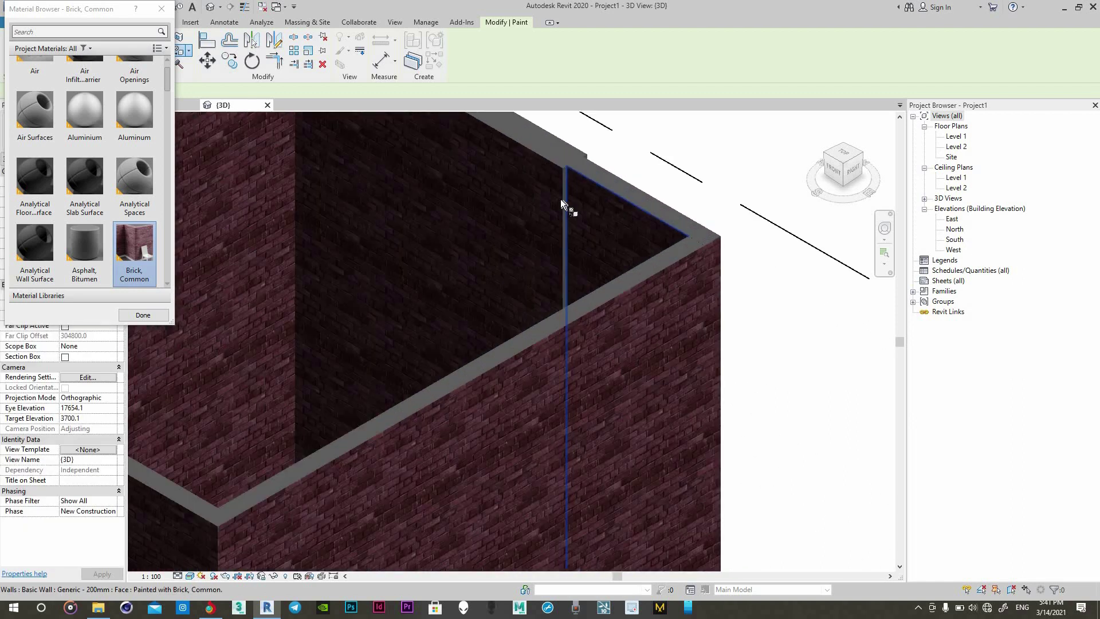
{"action": "scroll", "coordinate": [560, 199], "scroll_direction": "up", "scroll_amount": 3}
{"action": "scroll", "coordinate": [532, 190], "scroll_direction": "up", "scroll_amount": 2}
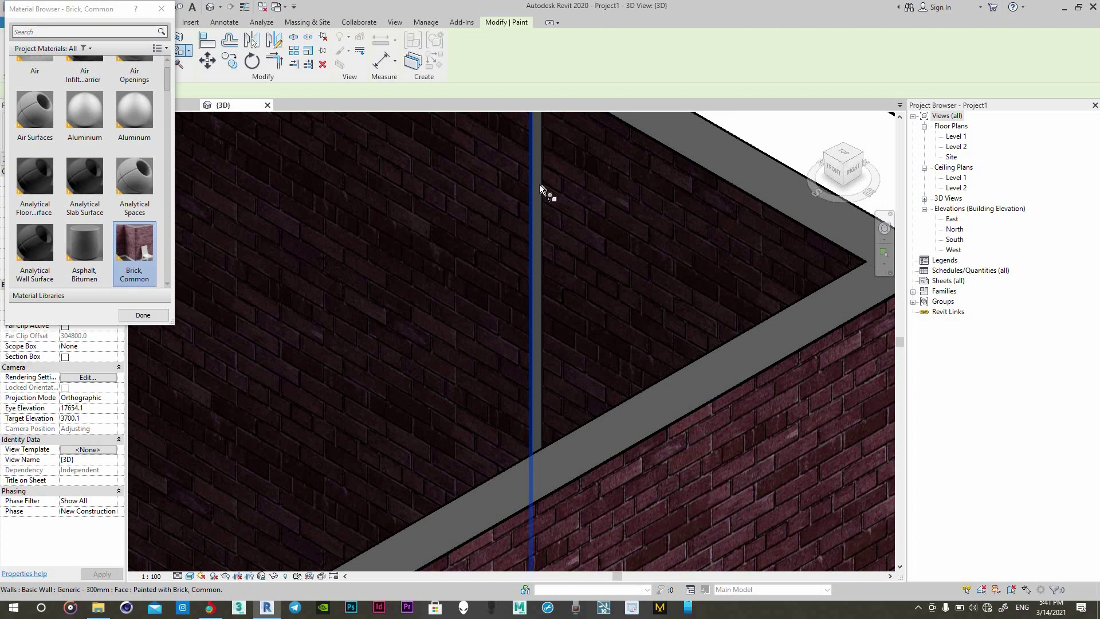
{"action": "scroll", "coordinate": [407, 249], "scroll_direction": "down", "scroll_amount": 3}
{"action": "scroll", "coordinate": [462, 209], "scroll_direction": "down", "scroll_amount": 2}
{"action": "scroll", "coordinate": [499, 212], "scroll_direction": "down", "scroll_amount": 2}
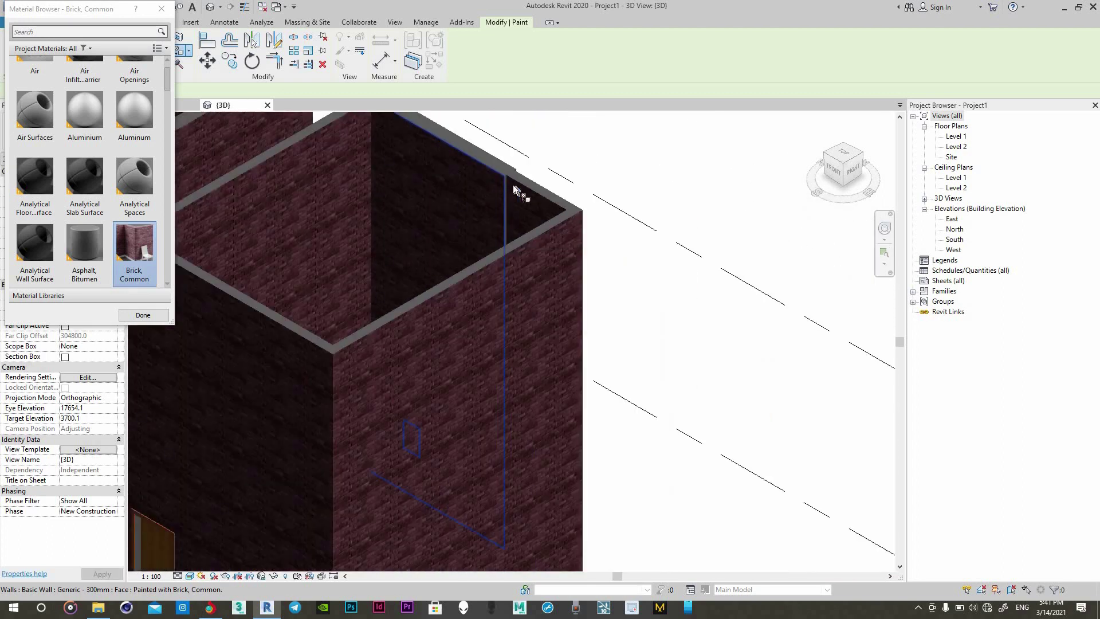
{"action": "scroll", "coordinate": [504, 224], "scroll_direction": "up", "scroll_amount": 2}
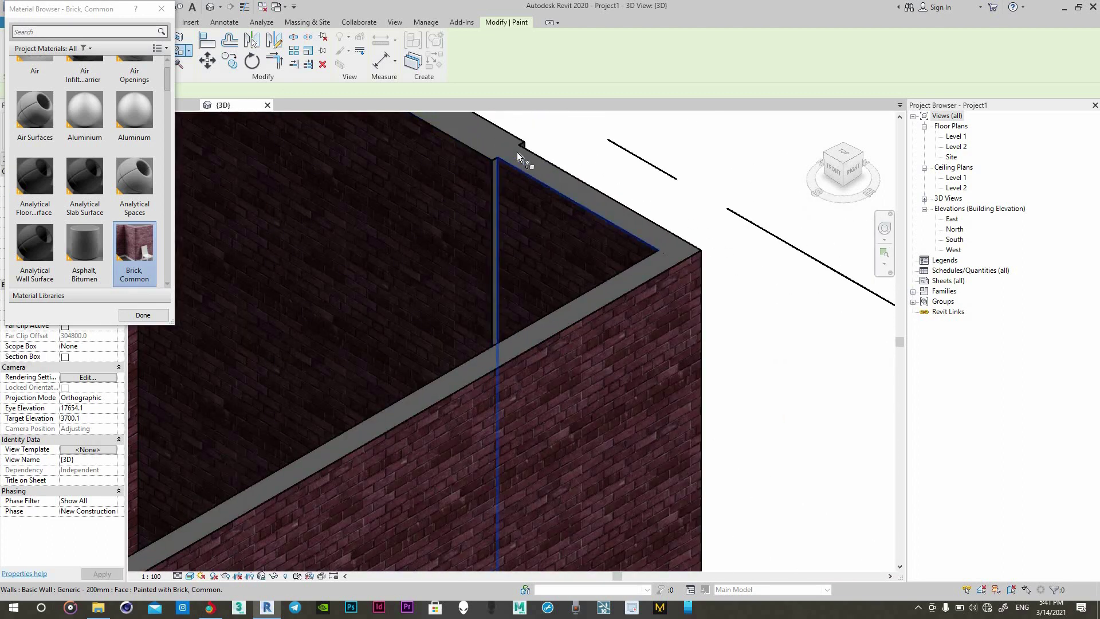
{"action": "left_click", "coordinate": [84, 257]}
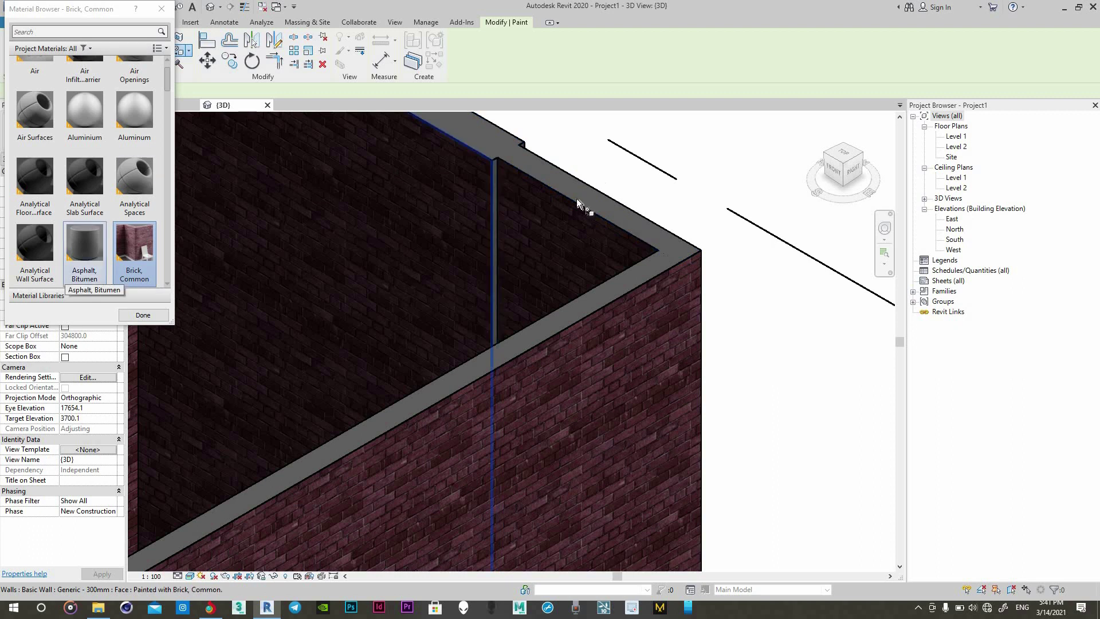
{"action": "left_click", "coordinate": [599, 214]}
{"action": "scroll", "coordinate": [462, 238], "scroll_direction": "down", "scroll_amount": 2}
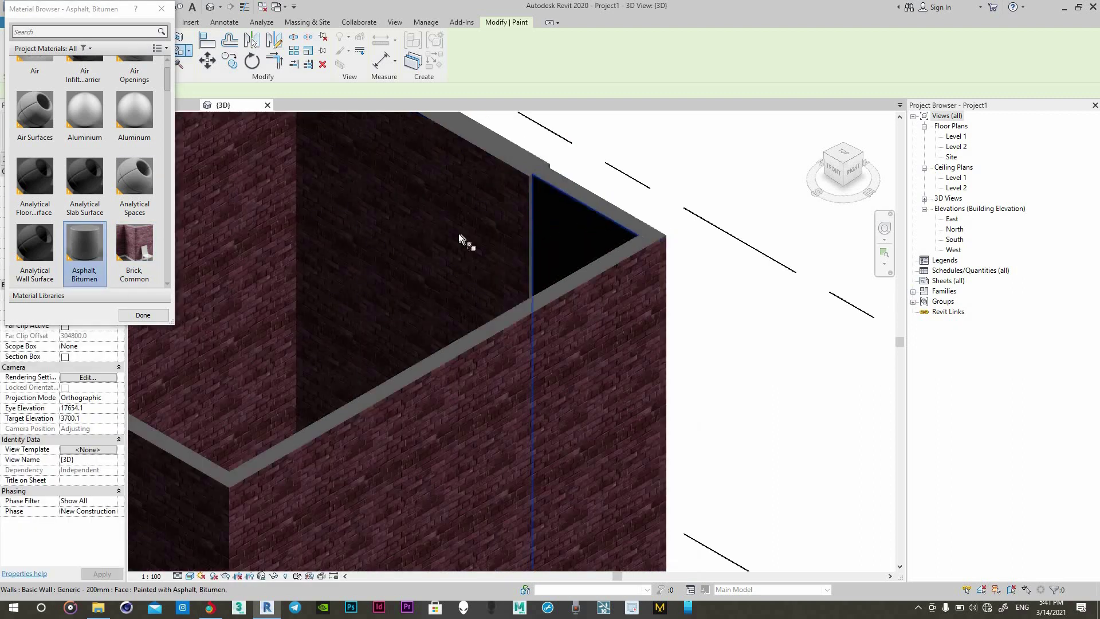
{"action": "scroll", "coordinate": [504, 238], "scroll_direction": "down", "scroll_amount": 2}
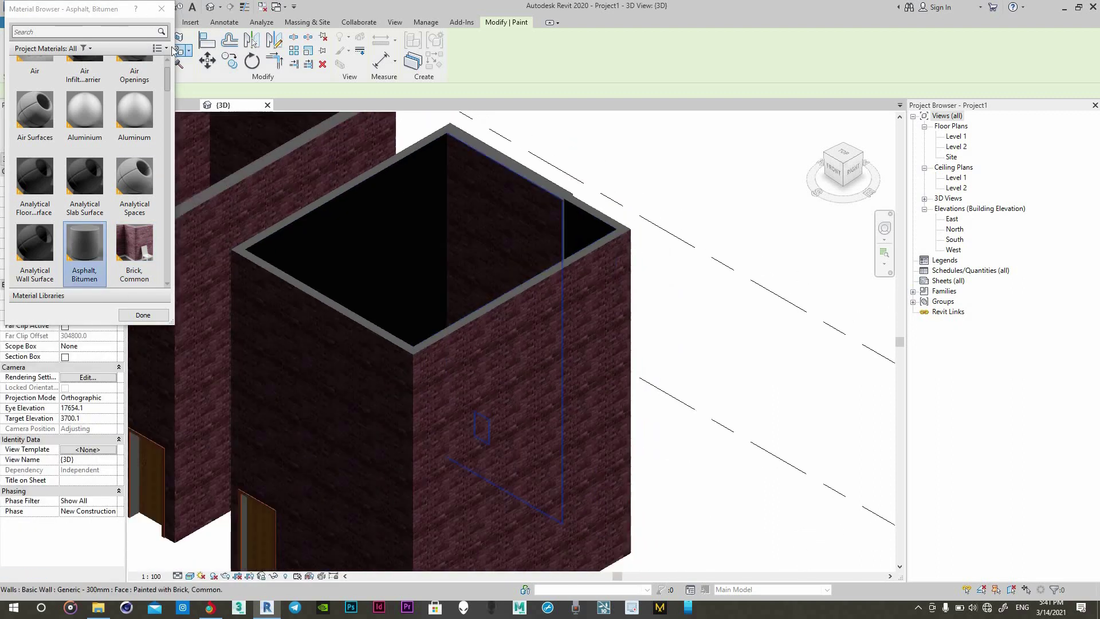
{"action": "left_click", "coordinate": [161, 9]}
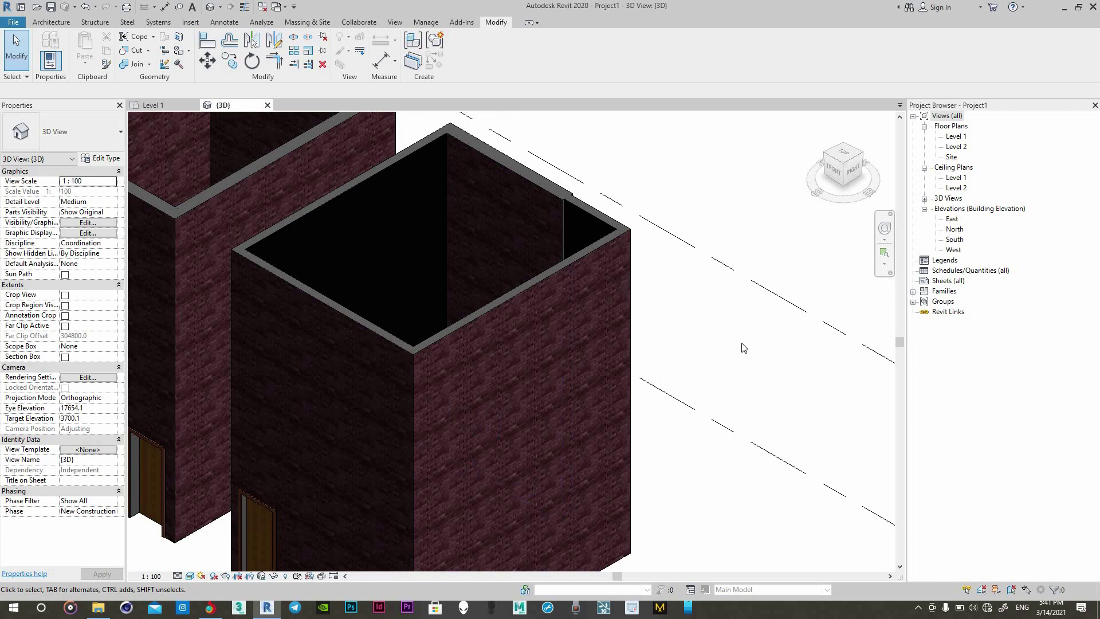
Step: Split a rectangular region off the front room's right exterior wall face with SF
{"action": "key", "text": "s"}
{"action": "key", "text": "f"}
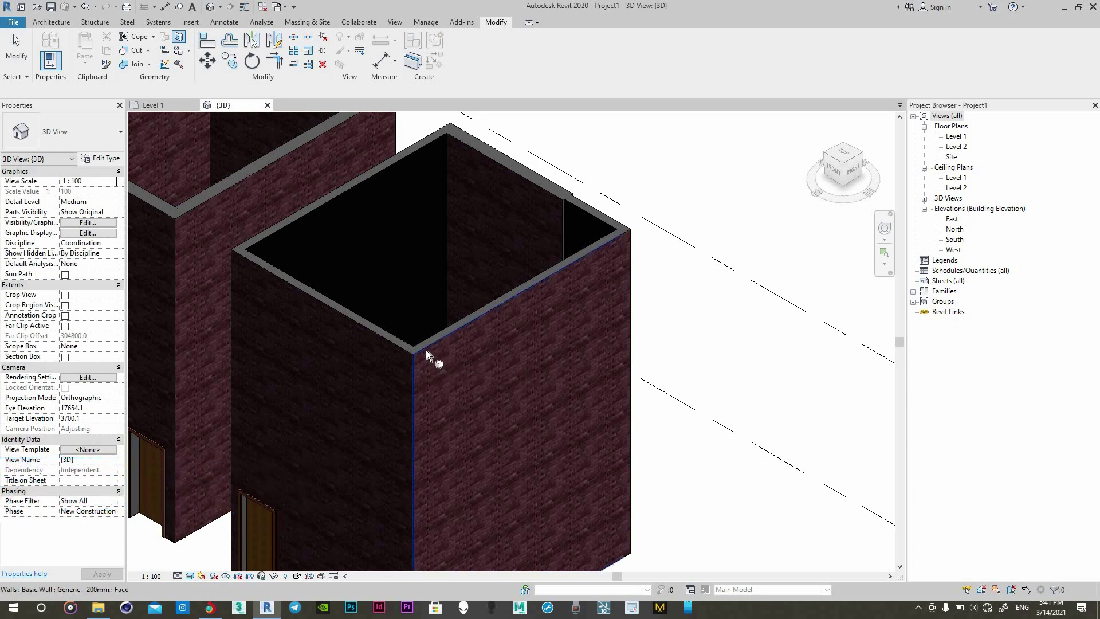
{"action": "left_click", "coordinate": [433, 277]}
{"action": "scroll", "coordinate": [433, 278], "scroll_direction": "down", "scroll_amount": 2}
{"action": "left_click", "coordinate": [451, 413]}
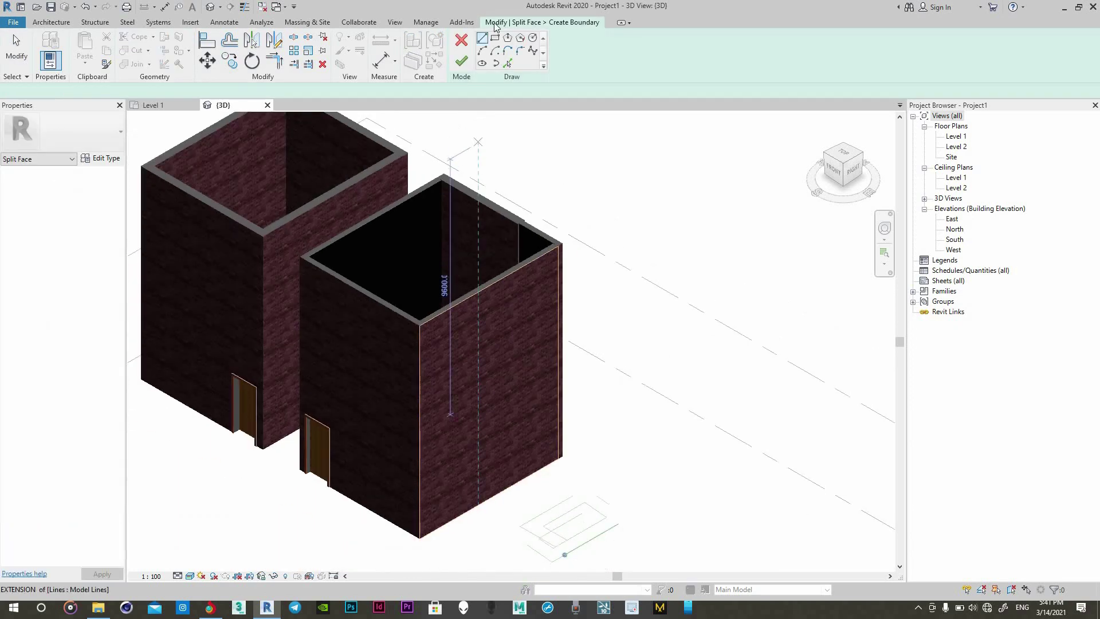
{"action": "left_click", "coordinate": [462, 401]}
{"action": "scroll", "coordinate": [462, 400], "scroll_direction": "up", "scroll_amount": 2}
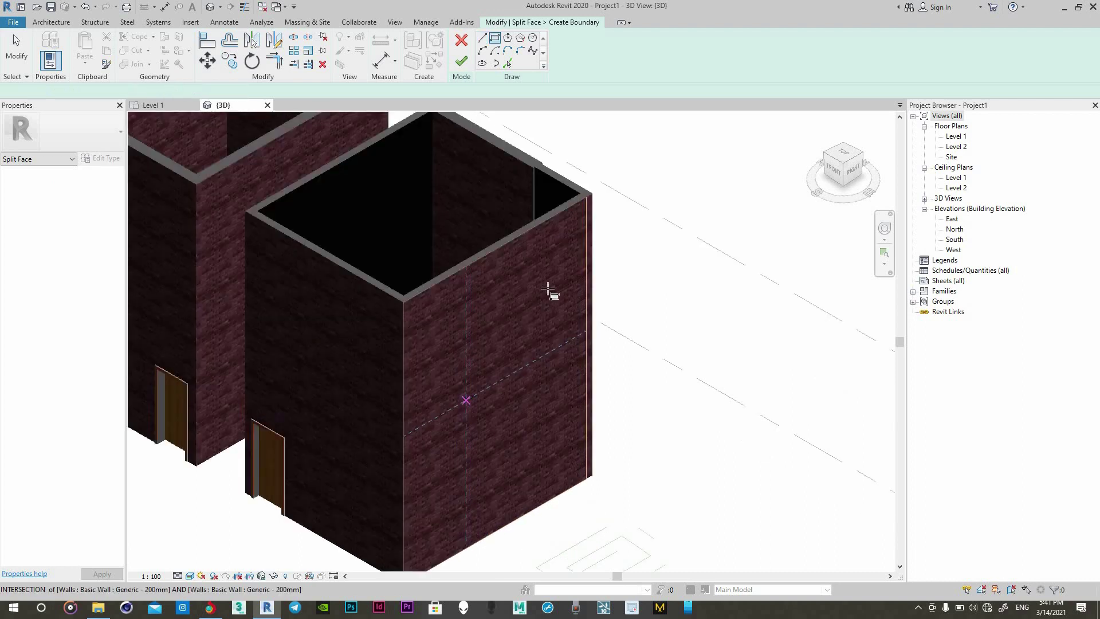
{"action": "left_click", "coordinate": [560, 273]}
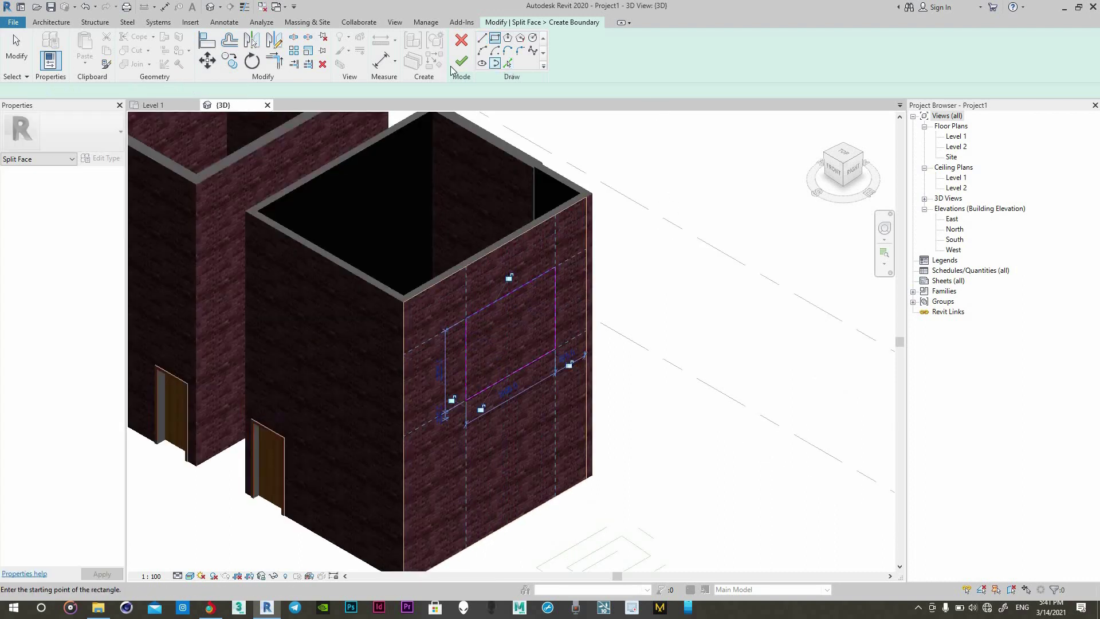
{"action": "key", "text": "Escape"}
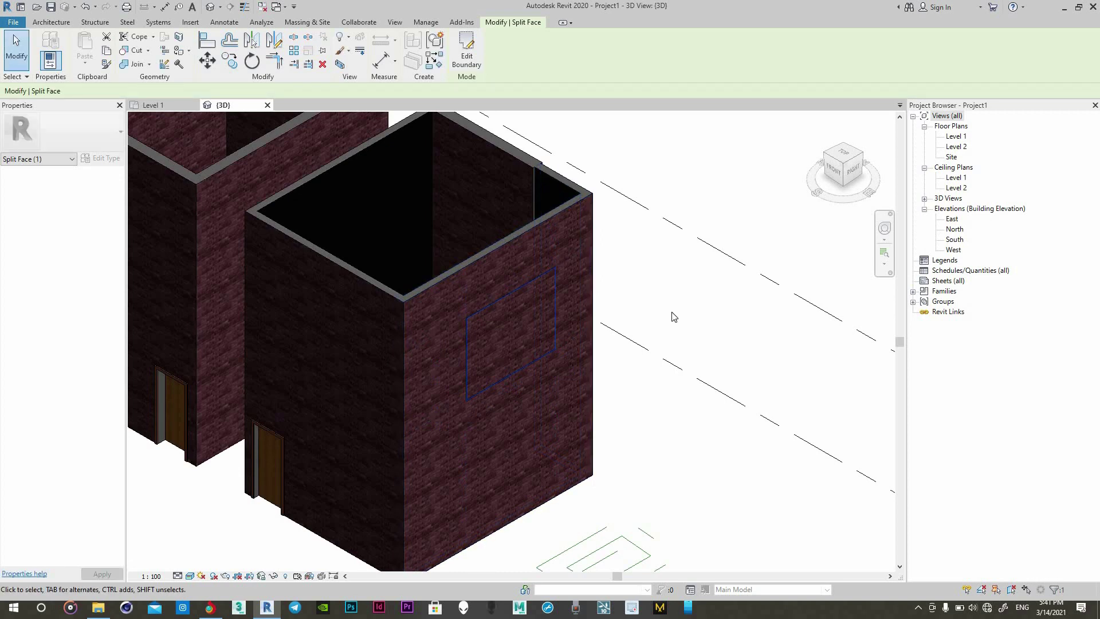
Step: Paint the split rectangular wall region with Carpet using the PT paint tool
{"action": "key", "text": "p"}
{"action": "key", "text": "t"}
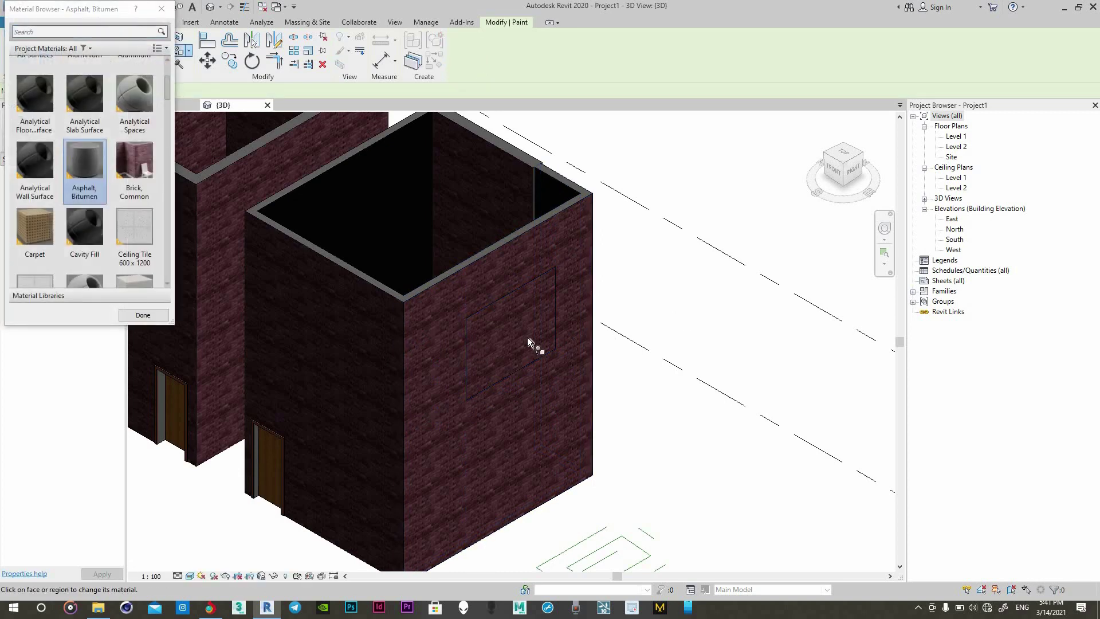
{"action": "left_click", "coordinate": [530, 344]}
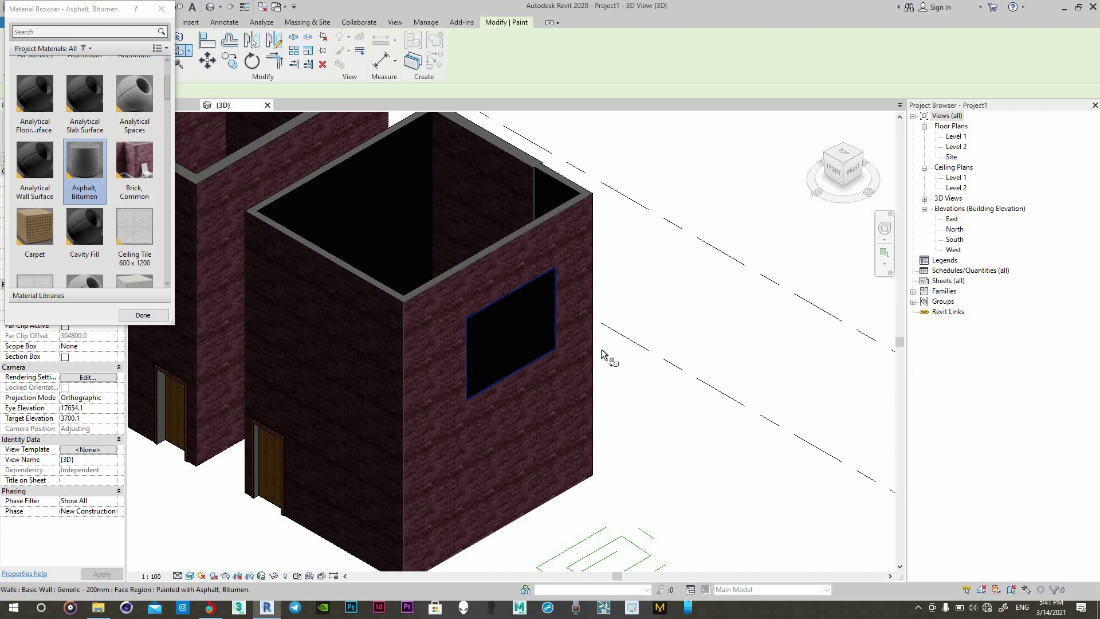
{"action": "left_click", "coordinate": [34, 232]}
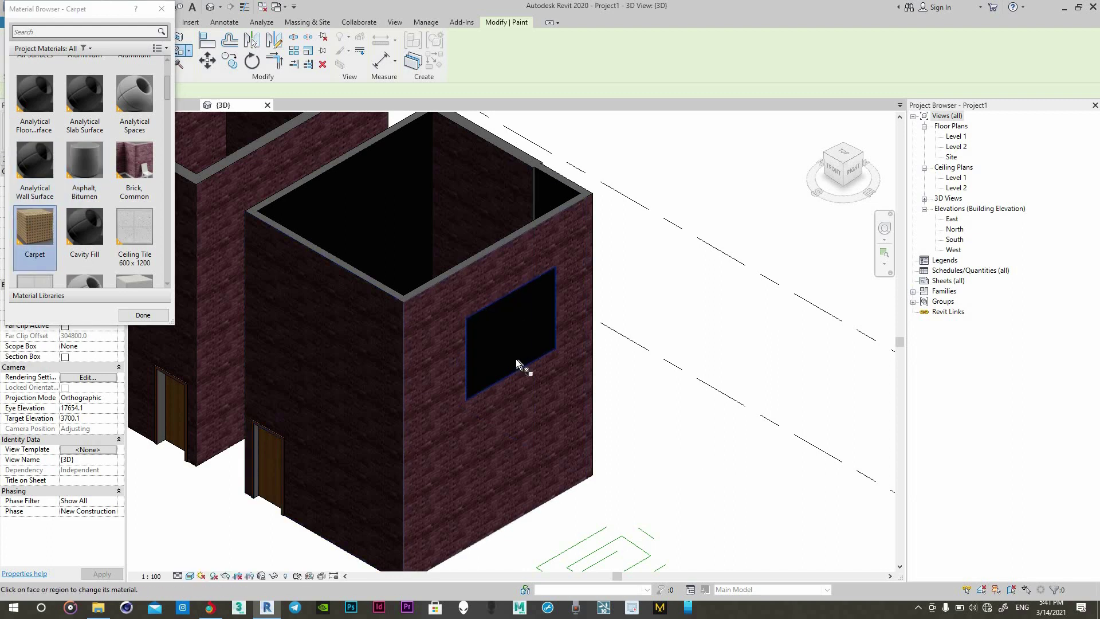
{"action": "left_click", "coordinate": [520, 313]}
Step: Orbit the model to inspect the carpet panel, then close the Material Browser
{"action": "scroll", "coordinate": [510, 256], "scroll_direction": "up", "scroll_amount": 3}
{"action": "scroll", "coordinate": [505, 256], "scroll_direction": "down", "scroll_amount": 2}
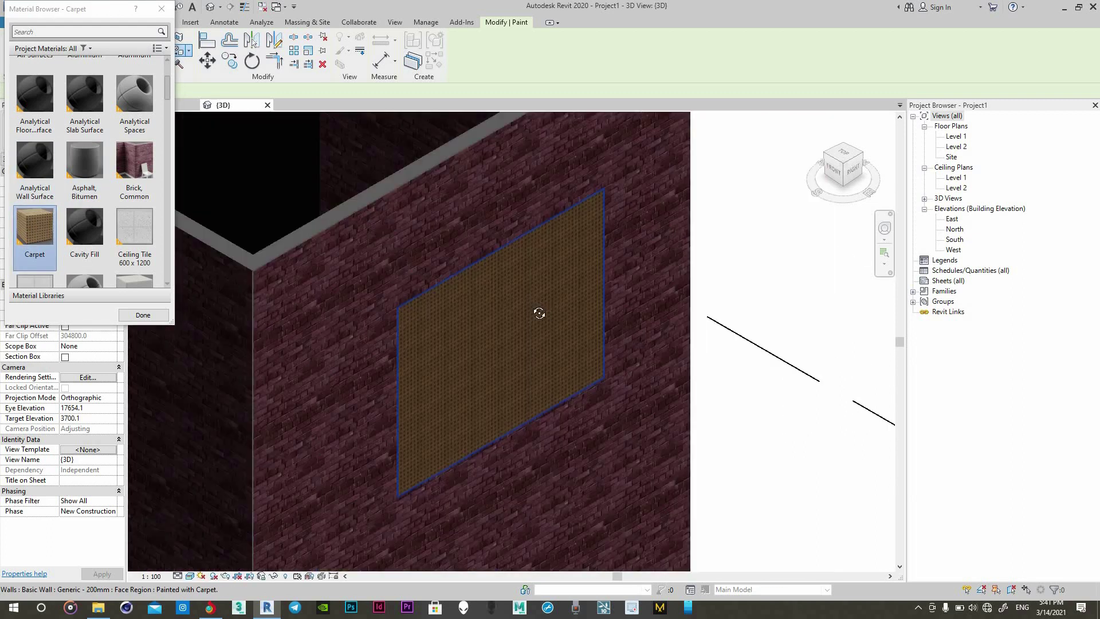
{"action": "middle_click_drag", "start_coordinate": [535, 312], "coordinate": [474, 253], "text": "shift"}
{"action": "scroll", "coordinate": [550, 308], "scroll_direction": "down", "scroll_amount": 3}
{"action": "scroll", "coordinate": [573, 321], "scroll_direction": "down", "scroll_amount": 2}
{"action": "middle_click_drag", "start_coordinate": [573, 321], "coordinate": [582, 341], "text": "shift"}
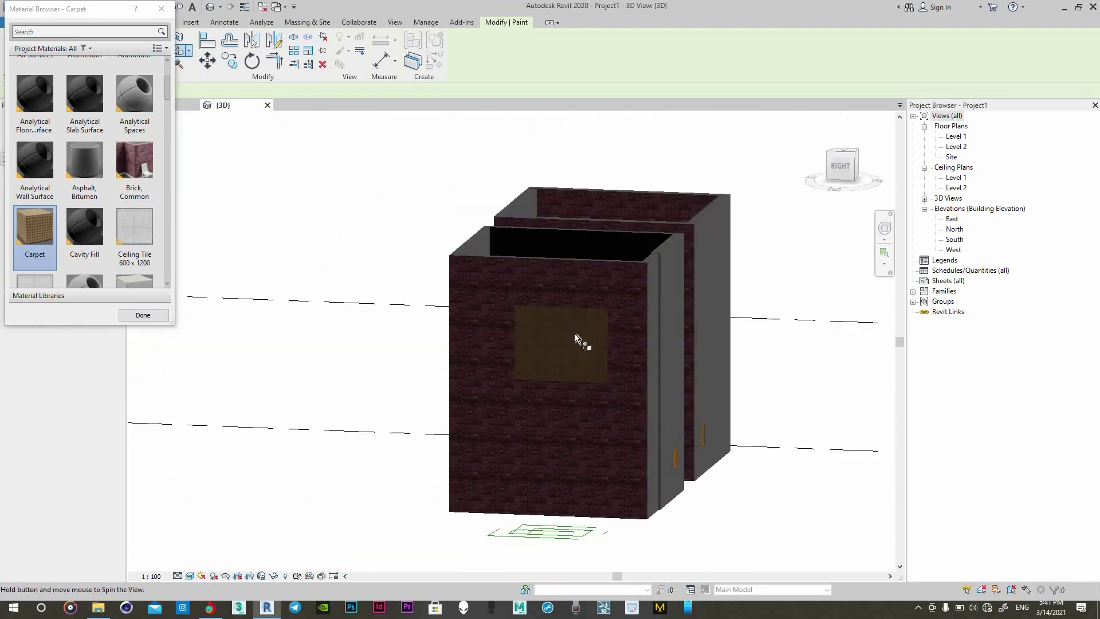
{"action": "scroll", "coordinate": [614, 359], "scroll_direction": "up", "scroll_amount": 5}
{"action": "mouse_move", "coordinate": [565, 255]}
{"action": "middle_mouse_down", "text": "shift"}
{"action": "mouse_move", "coordinate": [659, 218]}
{"action": "mouse_move", "coordinate": [717, 322]}
{"action": "mouse_move", "coordinate": [644, 361]}
{"action": "mouse_move", "coordinate": [653, 277]}
{"action": "mouse_move", "coordinate": [583, 313]}
{"action": "middle_mouse_up", "text": "shift"}
{"action": "scroll", "coordinate": [707, 324], "scroll_direction": "down", "scroll_amount": 3}
{"action": "scroll", "coordinate": [644, 361], "scroll_direction": "down", "scroll_amount": 3}
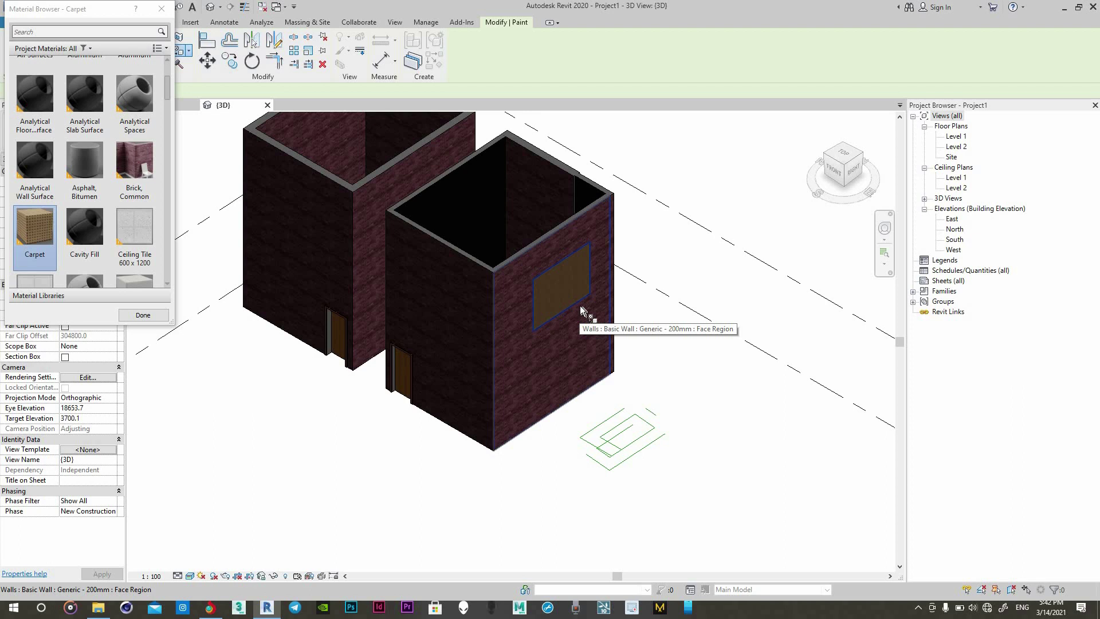
{"action": "mouse_move", "coordinate": [651, 263]}
{"action": "middle_mouse_down", "text": "shift"}
{"action": "mouse_move", "coordinate": [744, 317]}
{"action": "mouse_move", "coordinate": [811, 315]}
{"action": "mouse_move", "coordinate": [743, 313]}
{"action": "middle_mouse_up", "text": "shift"}
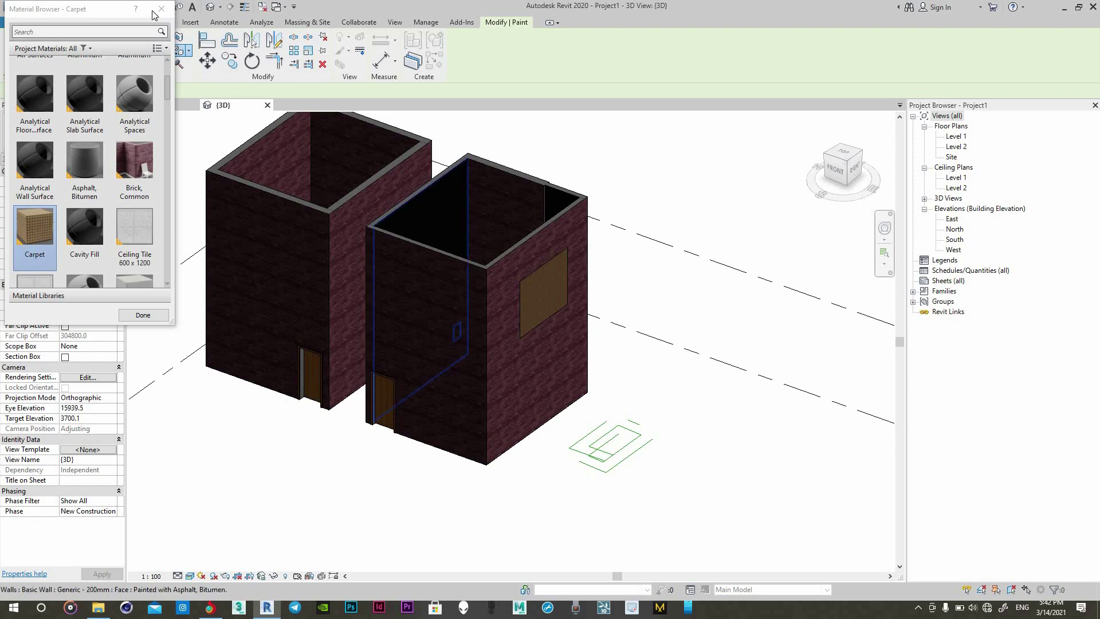
{"action": "left_click", "coordinate": [142, 315]}
{"action": "left_click", "coordinate": [154, 104]}
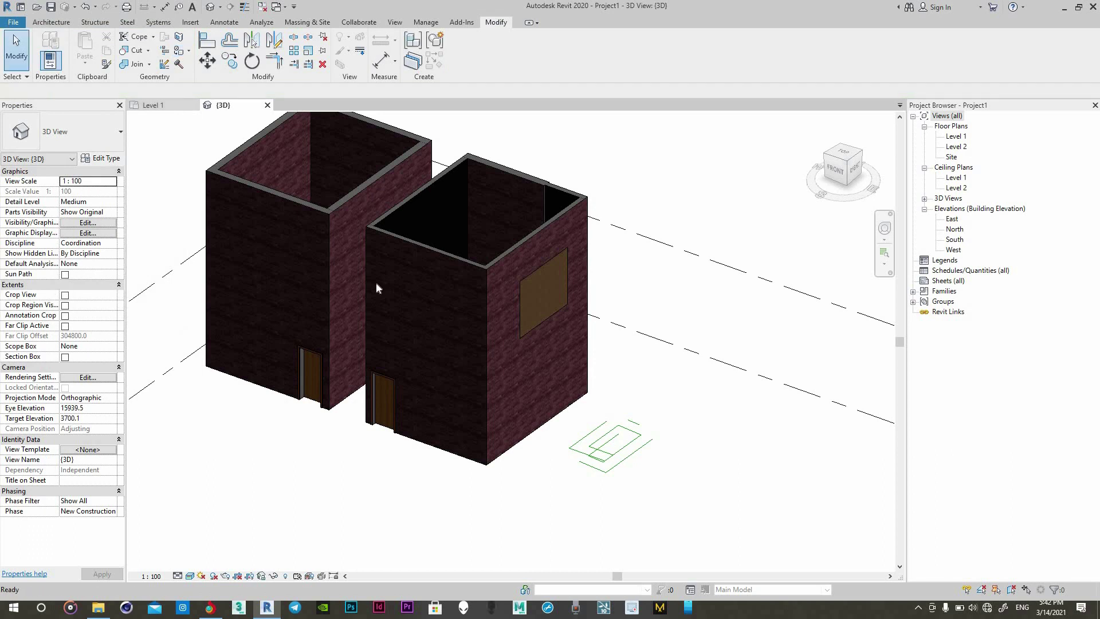
Step: Dimension the left room's top wall outer faces with a 5300 overall aligned dimension
{"action": "key", "text": "z"}
{"action": "key", "text": "f"}
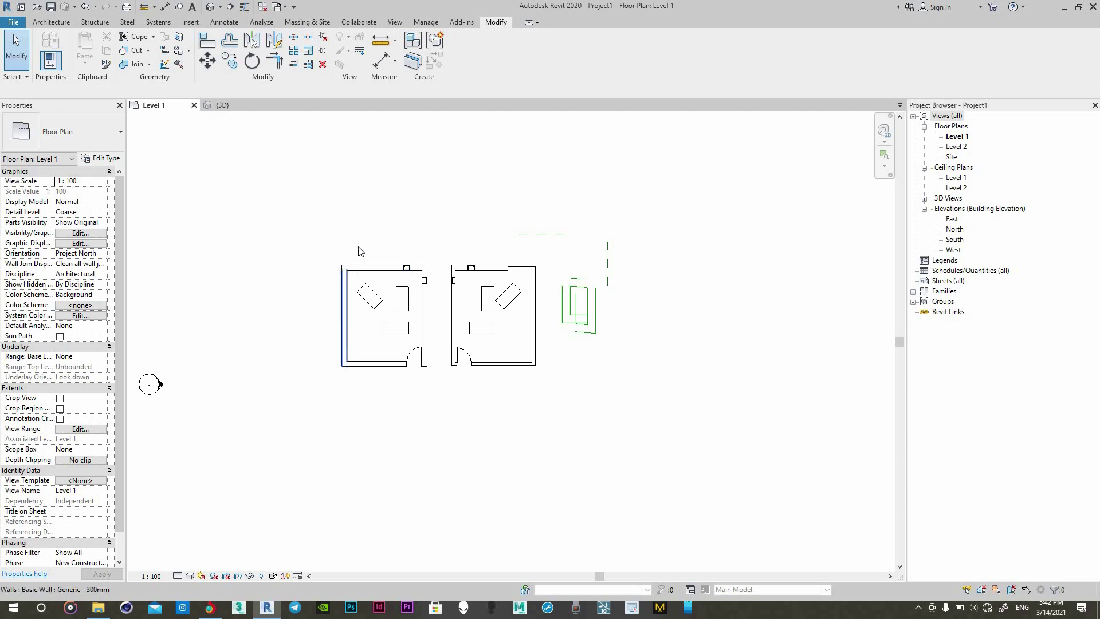
{"action": "scroll", "coordinate": [390, 251], "scroll_direction": "up", "scroll_amount": 1}
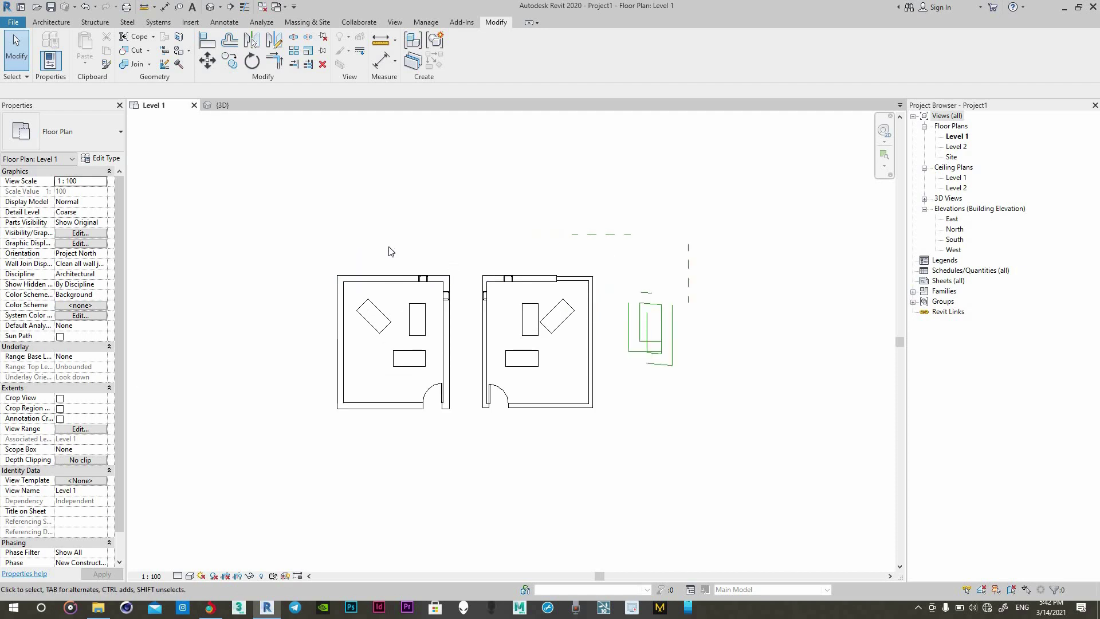
{"action": "key", "text": "d"}
{"action": "key", "text": "i"}
{"action": "scroll", "coordinate": [329, 286], "scroll_direction": "up", "scroll_amount": 3}
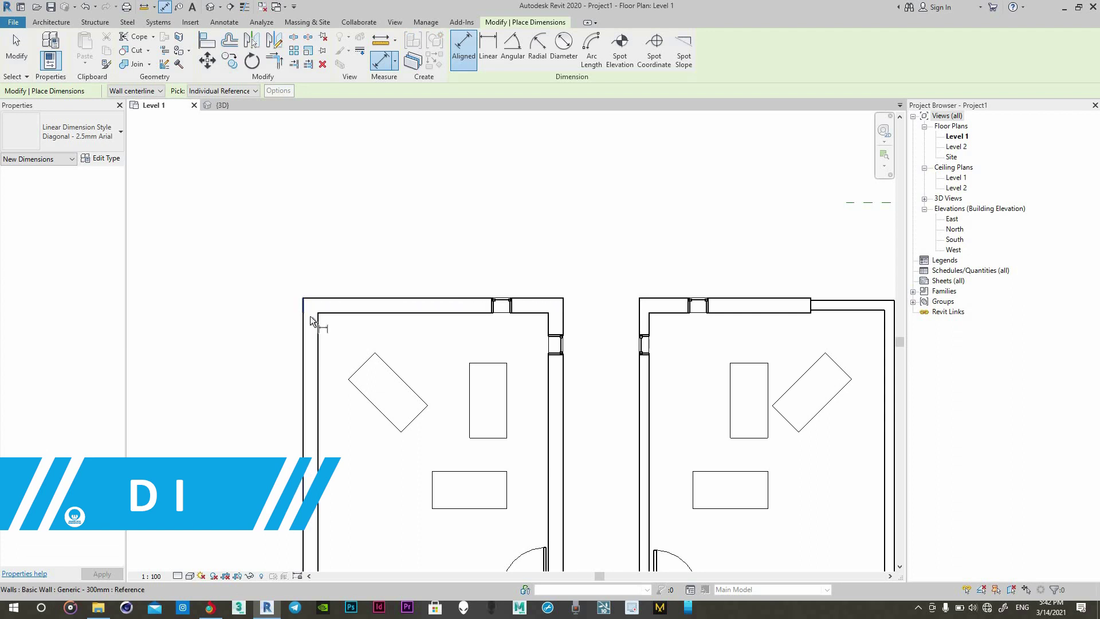
{"action": "key", "text": "Tab"}
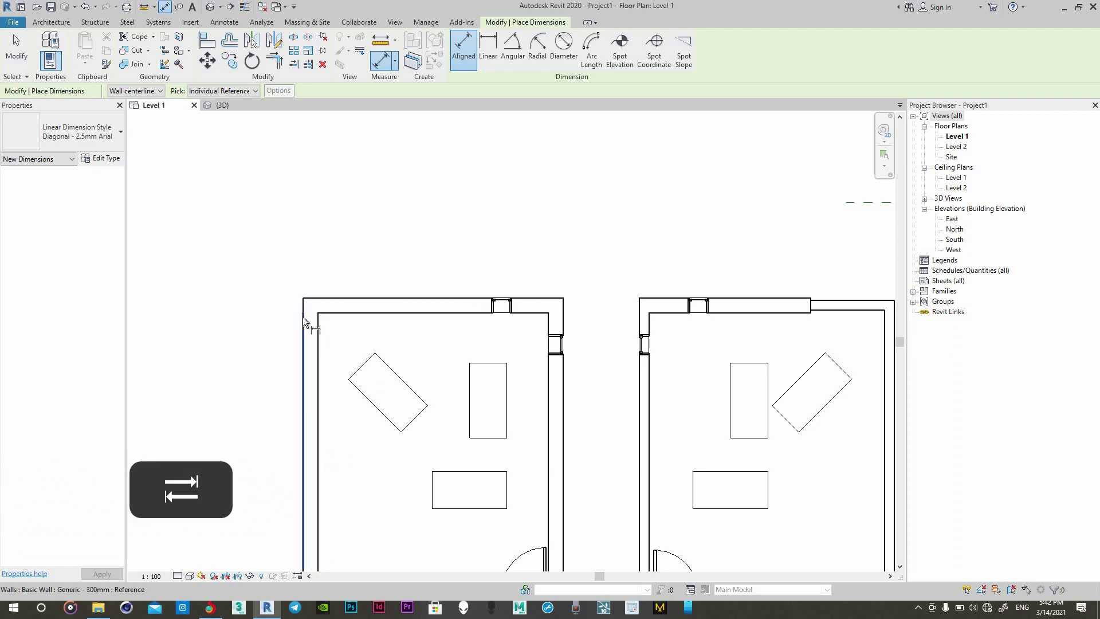
{"action": "left_click", "coordinate": [305, 324]}
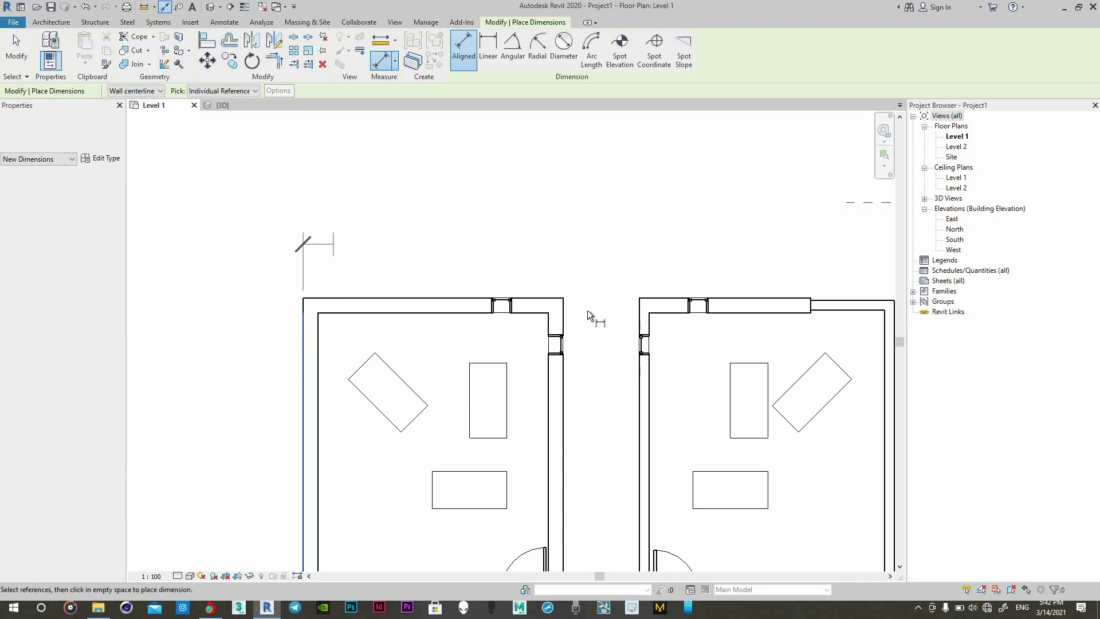
{"action": "left_click", "coordinate": [567, 330]}
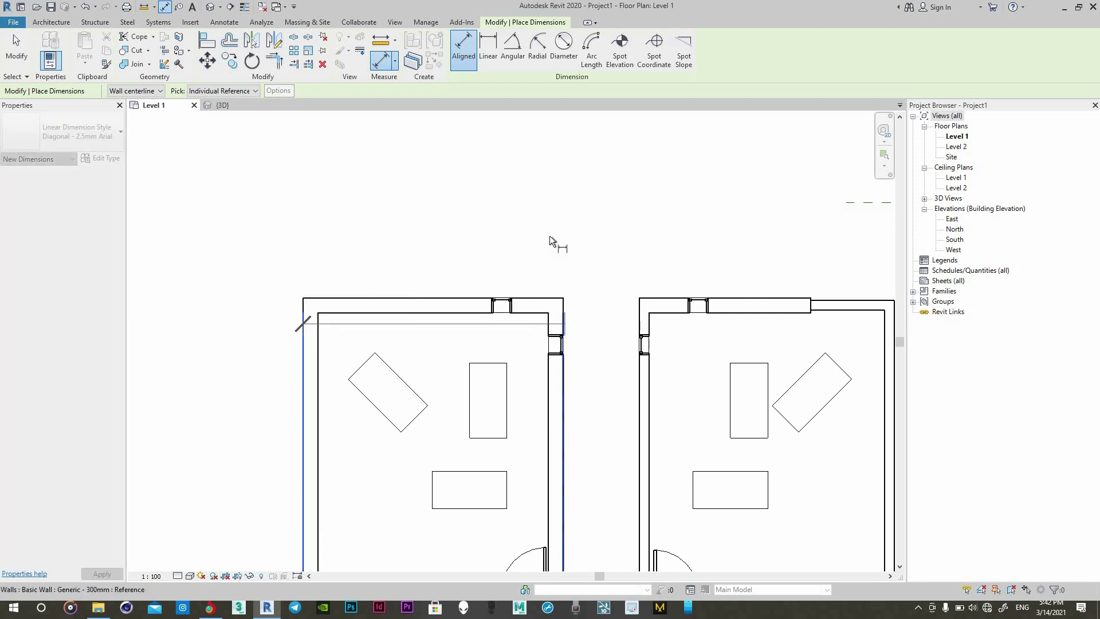
{"action": "left_click", "coordinate": [549, 236]}
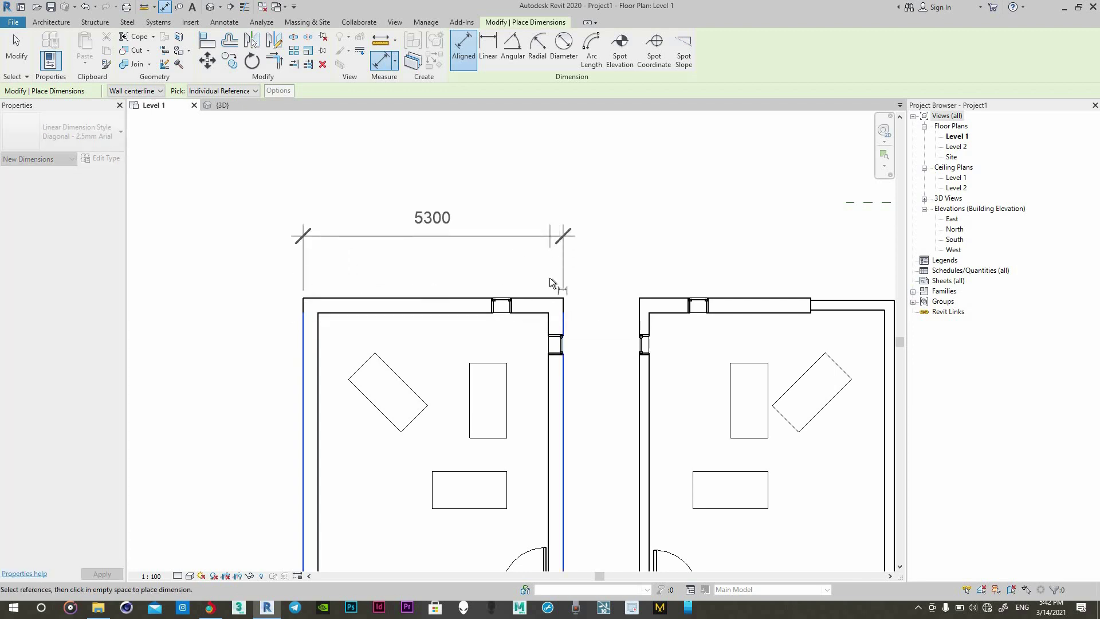
Step: Add a 3863 / 387 / 1050 dimension string through the window edges
{"action": "left_click", "coordinate": [305, 321]}
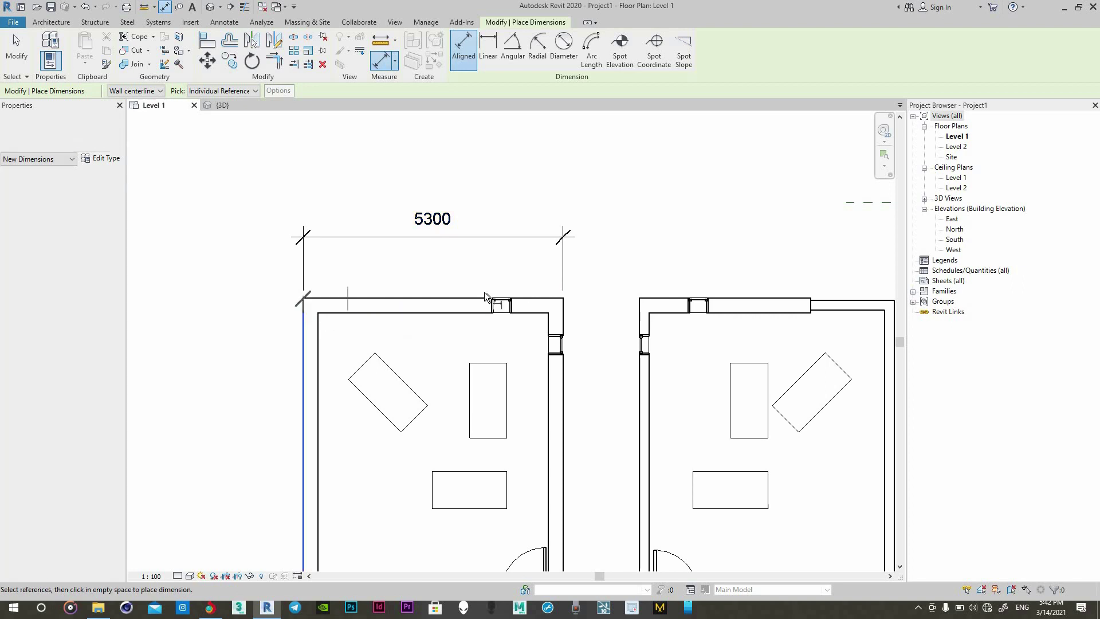
{"action": "left_click", "coordinate": [516, 296]}
{"action": "left_click", "coordinate": [526, 289]}
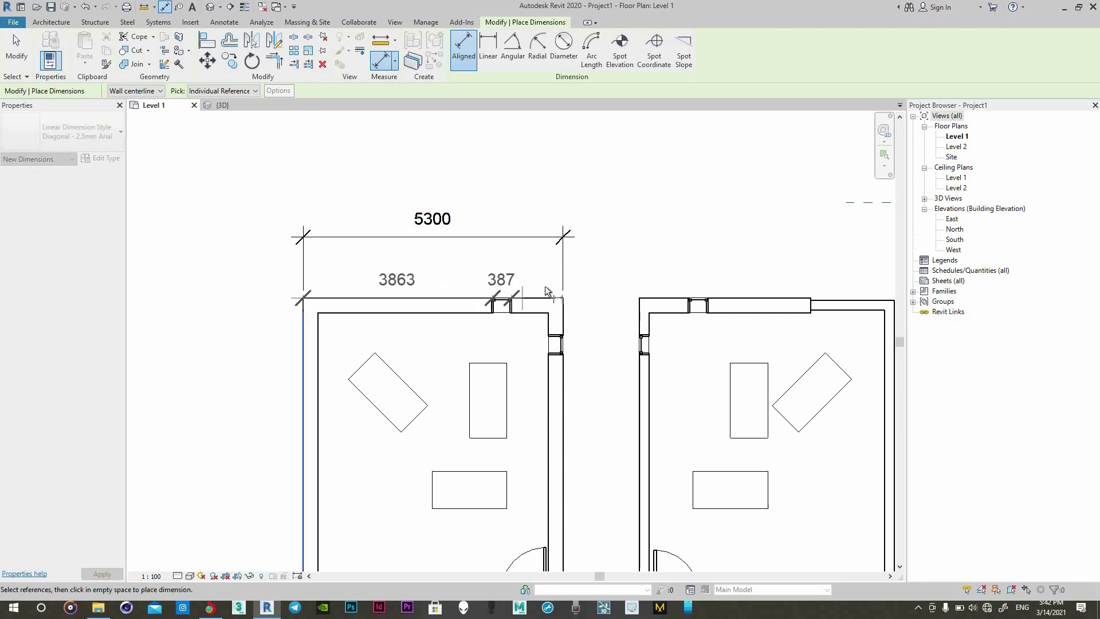
{"action": "left_click", "coordinate": [565, 299]}
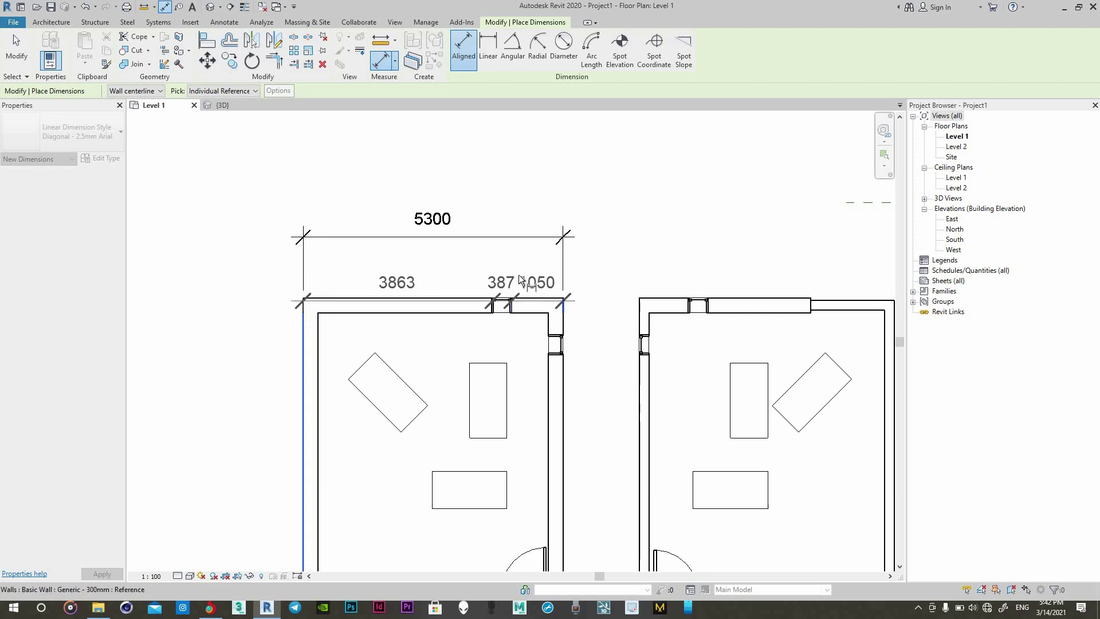
{"action": "left_click", "coordinate": [526, 275]}
{"action": "right_click", "coordinate": [605, 195]}
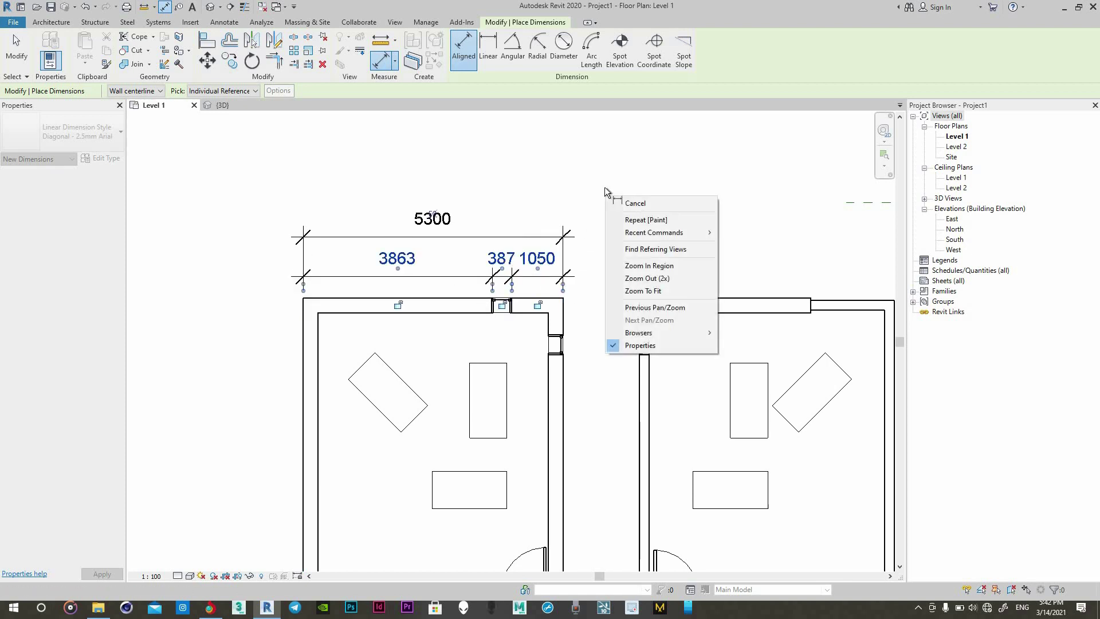
{"action": "left_click", "coordinate": [630, 202]}
{"action": "right_click", "coordinate": [517, 173]}
{"action": "left_click", "coordinate": [529, 183]}
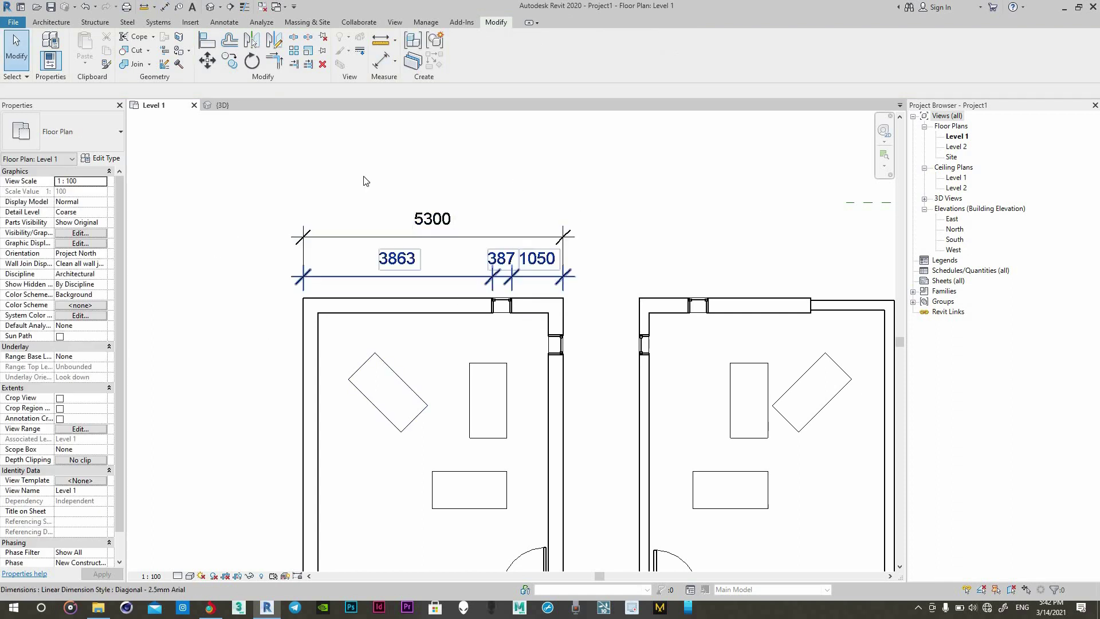
{"action": "scroll", "coordinate": [364, 176], "scroll_direction": "down", "scroll_amount": 1}
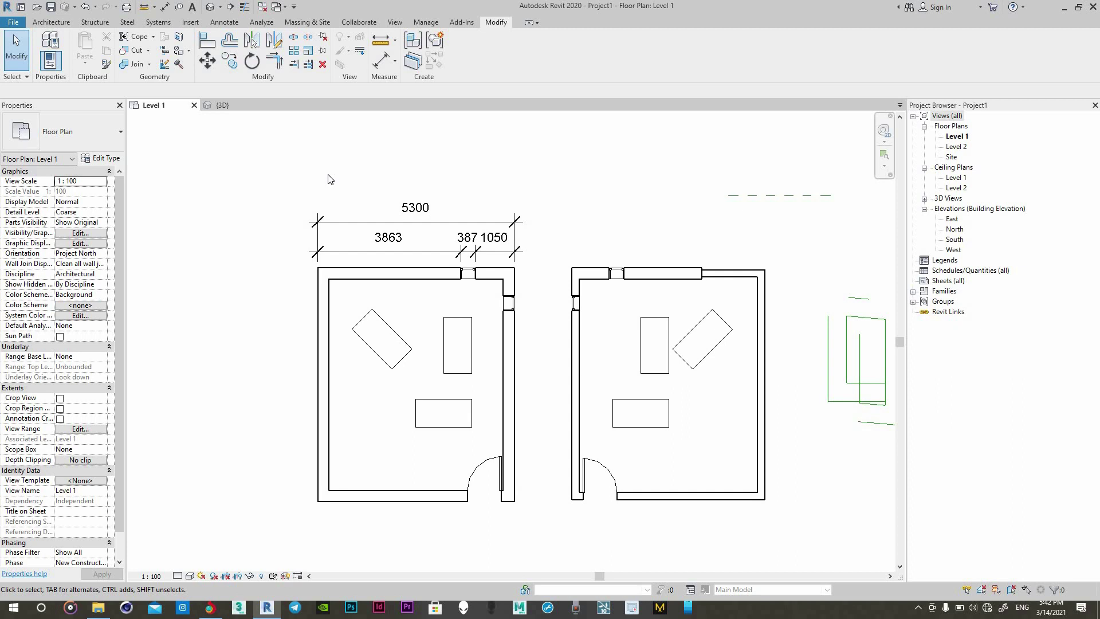
Step: Draw grid 1 along the rooms' top walls and grid 2 along the bottom walls
{"action": "key", "text": "g"}
{"action": "key", "text": "r"}
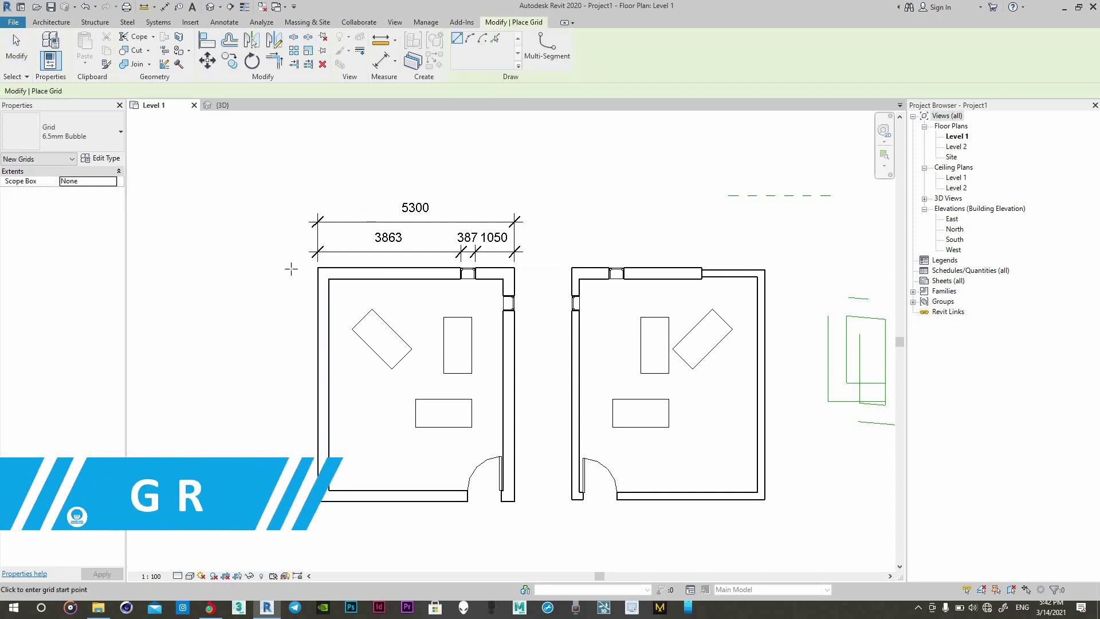
{"action": "left_click", "coordinate": [244, 274]}
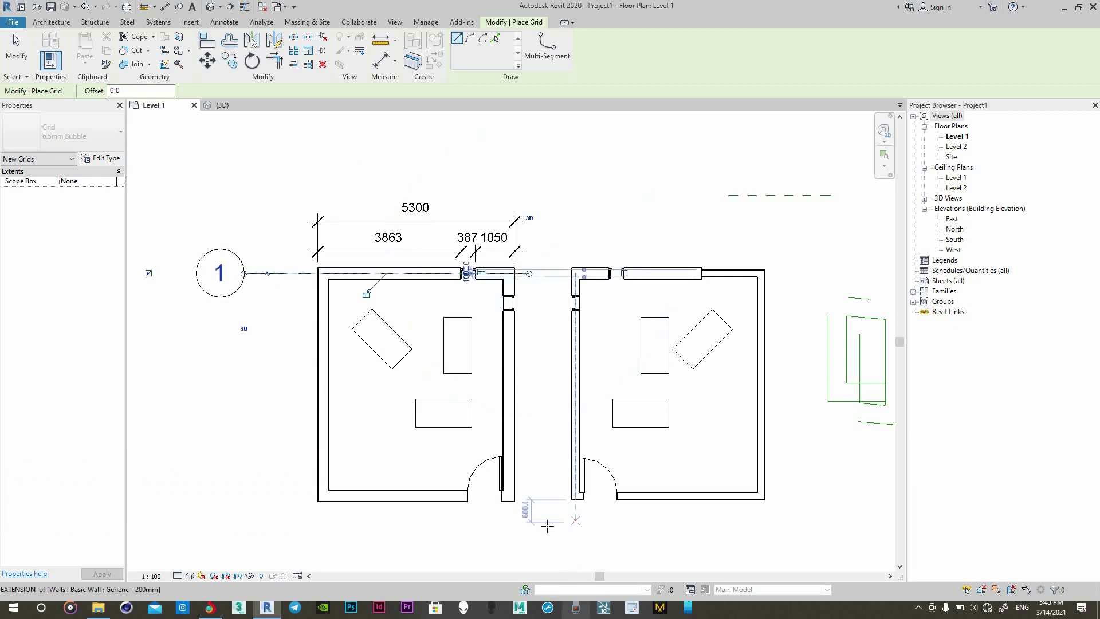
{"action": "left_click", "coordinate": [245, 496]}
{"action": "left_click", "coordinate": [251, 438]}
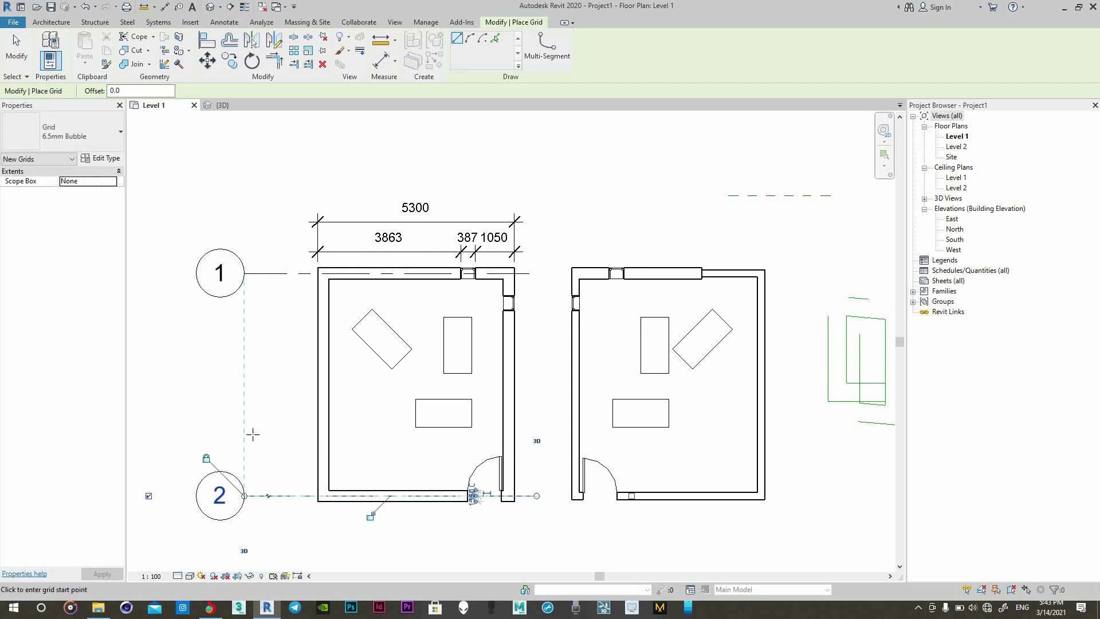
{"action": "right_click", "coordinate": [261, 410]}
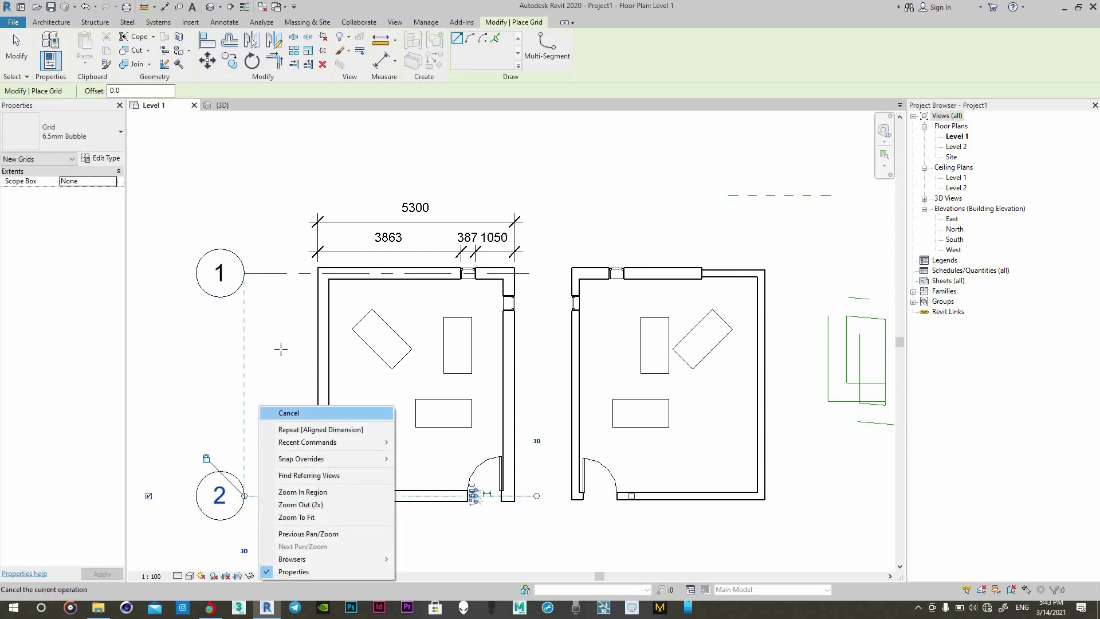
{"action": "left_click", "coordinate": [290, 411]}
{"action": "right_click", "coordinate": [280, 321]}
{"action": "key", "text": "Escape"}
{"action": "key", "text": "Escape"}
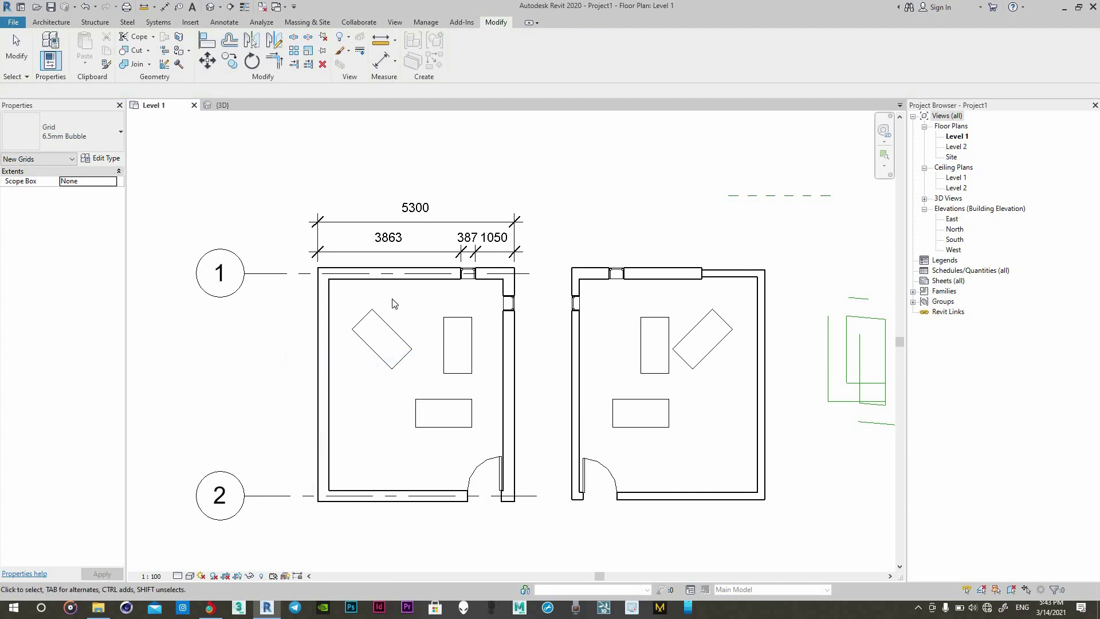
{"action": "scroll", "coordinate": [393, 303], "scroll_direction": "down", "scroll_amount": 2}
{"action": "scroll", "coordinate": [331, 279], "scroll_direction": "down", "scroll_amount": 1}
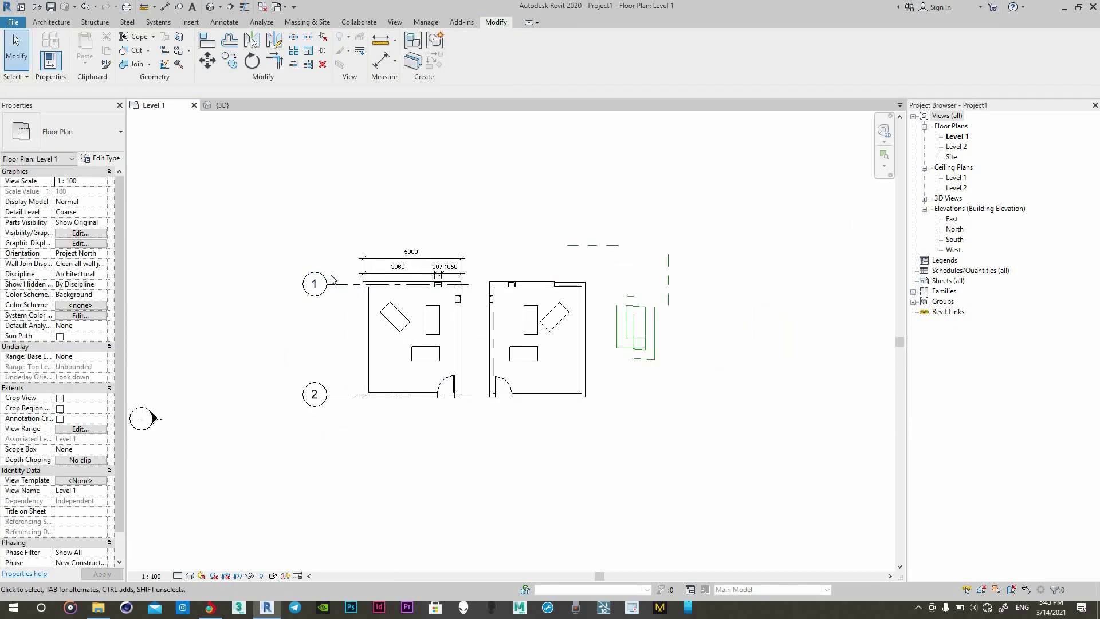
Step: In the North elevation, add Level 3 at 7600 above Level 2
{"action": "scroll", "coordinate": [449, 233], "scroll_direction": "down", "scroll_amount": 1}
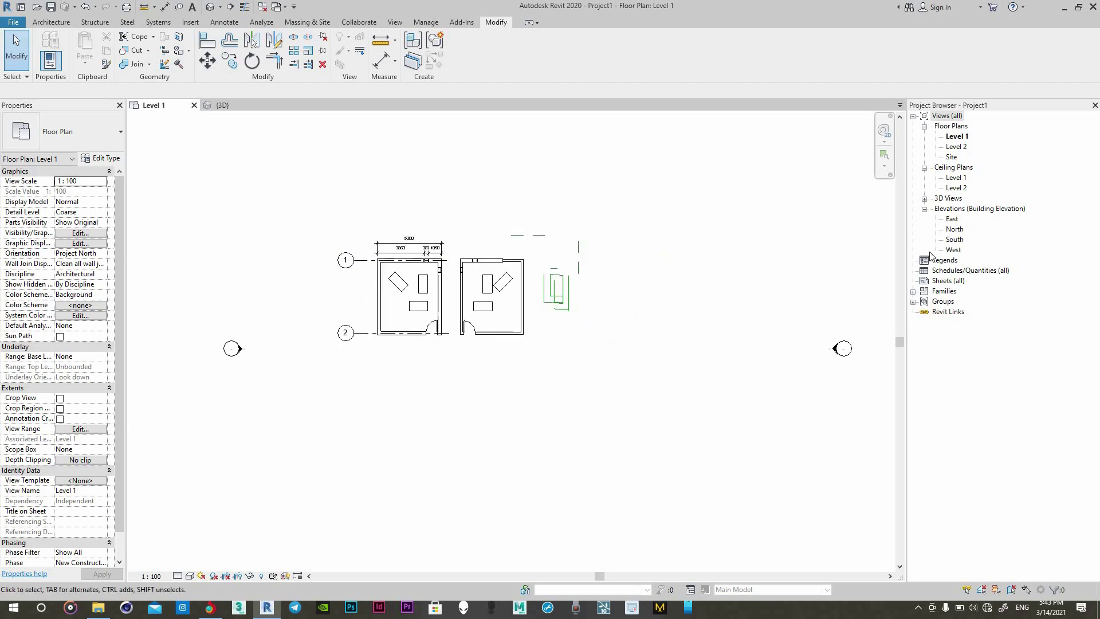
{"action": "double_click", "coordinate": [955, 229]}
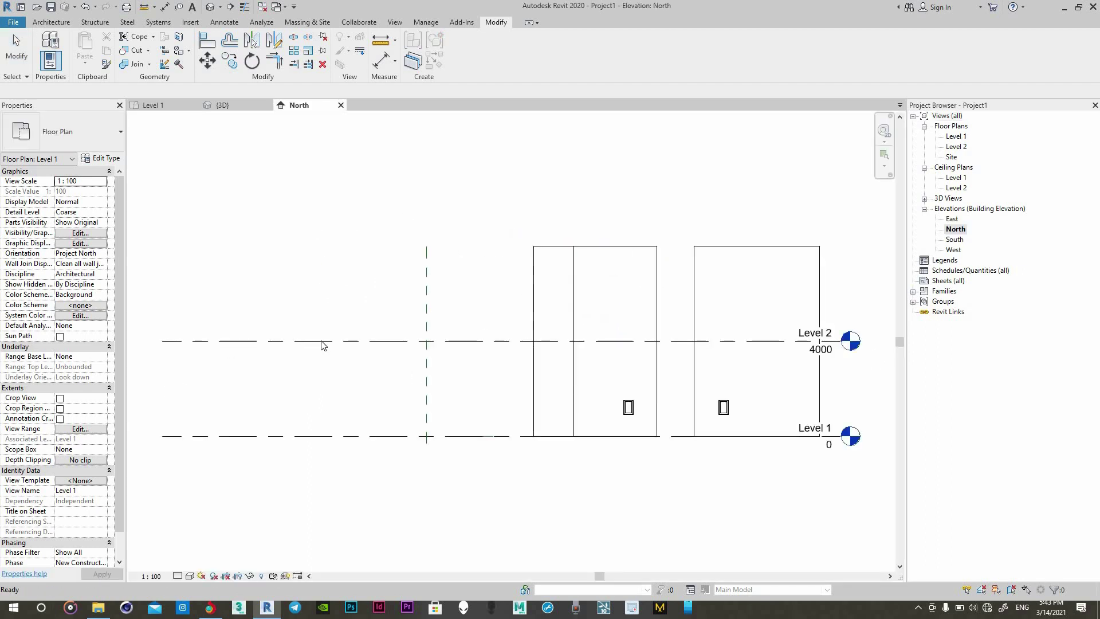
{"action": "scroll", "coordinate": [415, 347], "scroll_direction": "down", "scroll_amount": 1}
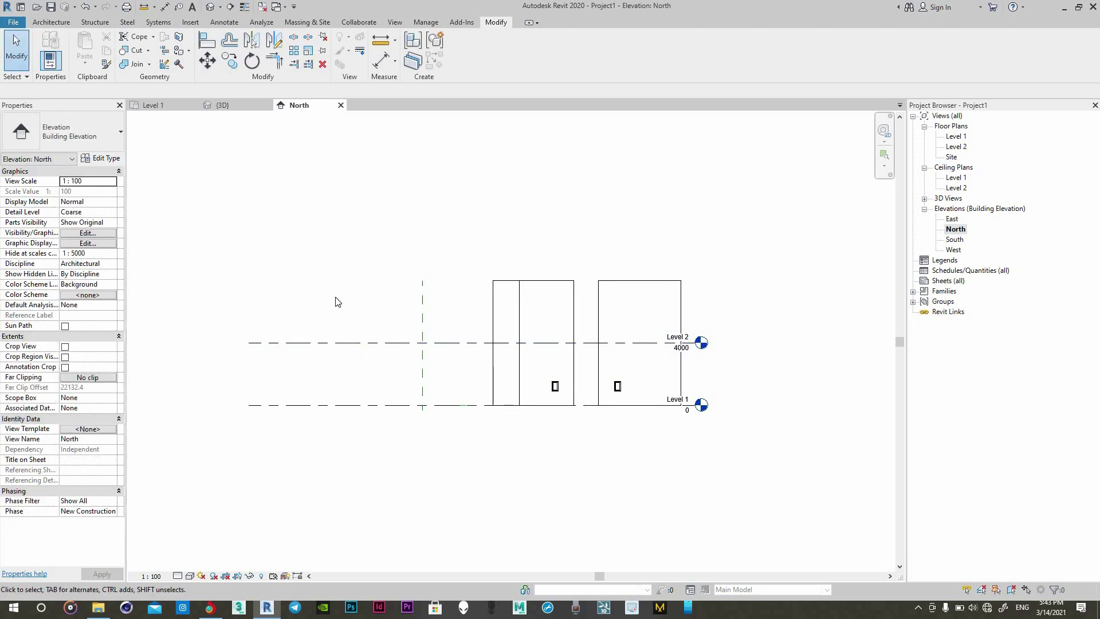
{"action": "key", "text": "l"}
{"action": "key", "text": "l"}
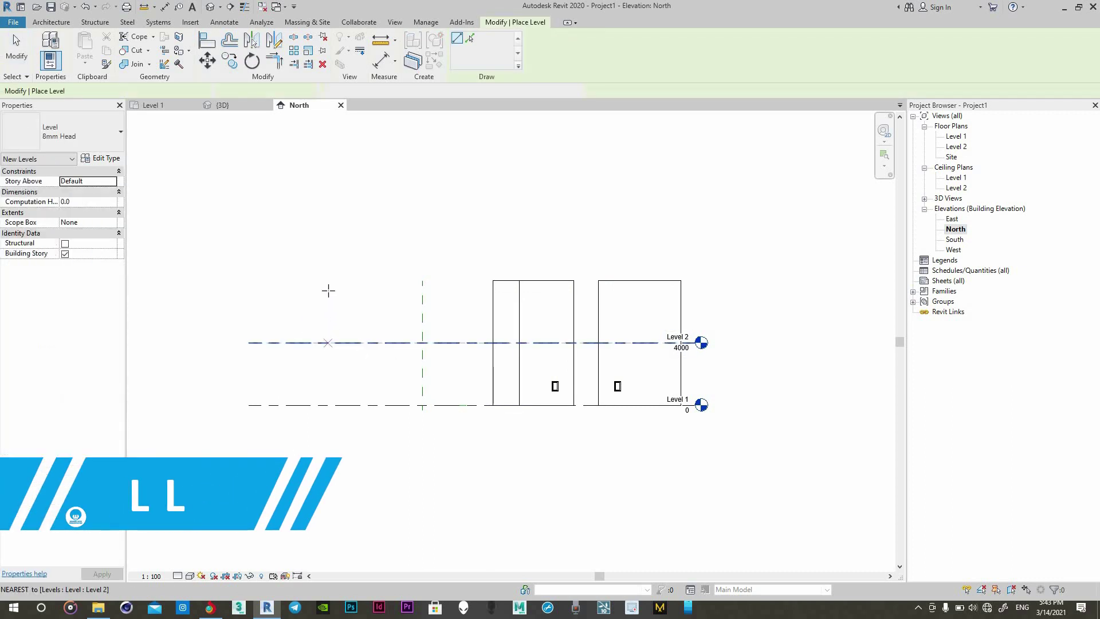
{"action": "left_click", "coordinate": [328, 286]}
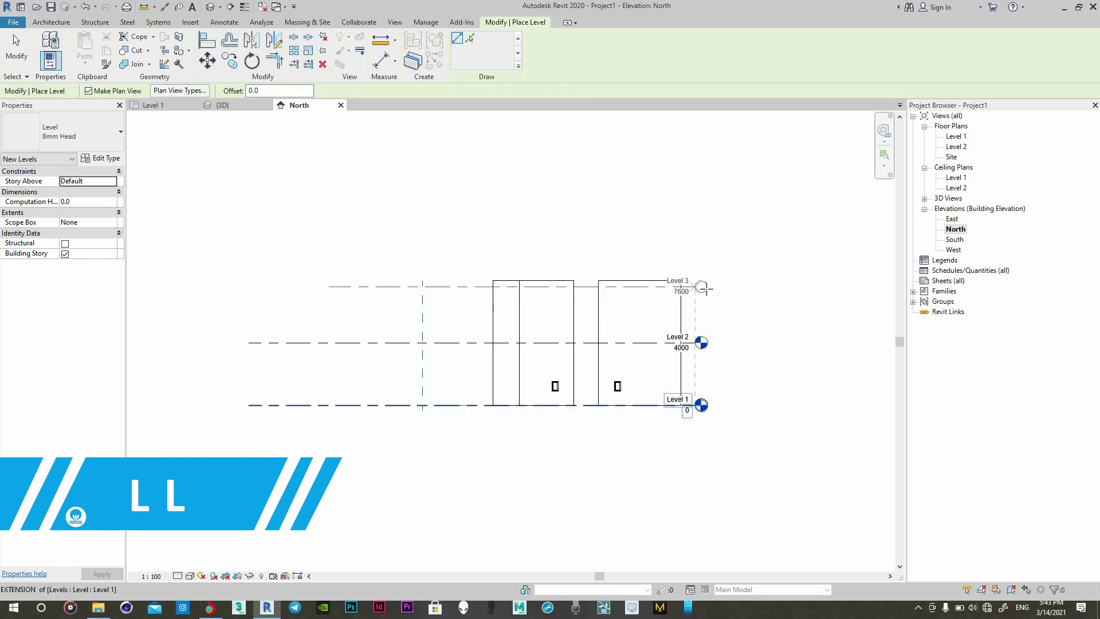
{"action": "left_click", "coordinate": [697, 232]}
{"action": "right_click", "coordinate": [698, 231]}
{"action": "left_click", "coordinate": [702, 236]}
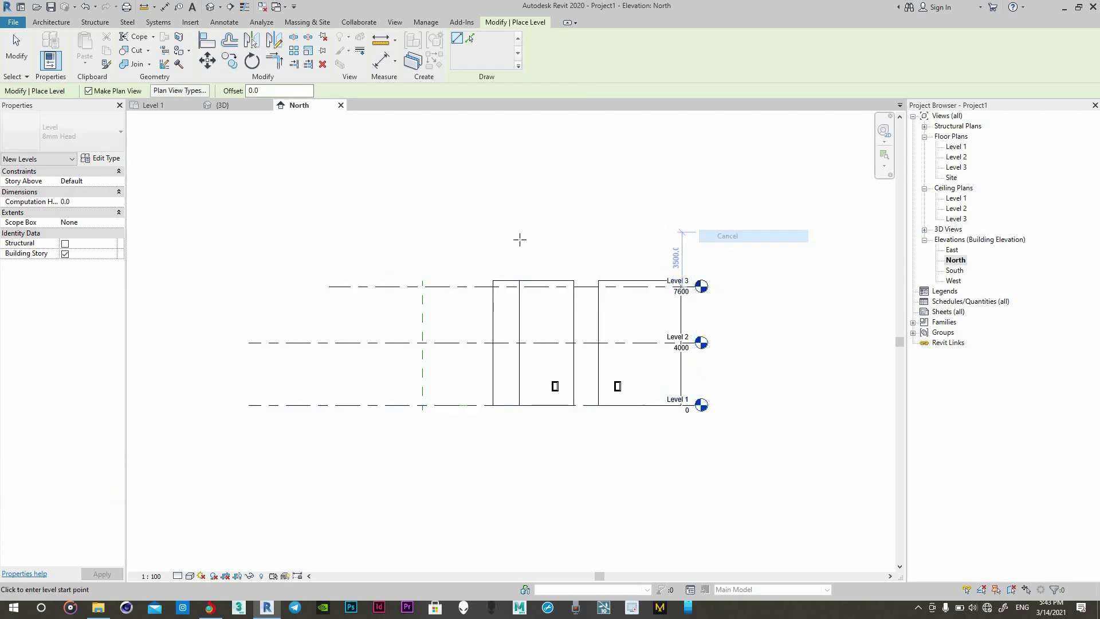
{"action": "right_click", "coordinate": [453, 201]}
{"action": "left_click", "coordinate": [464, 204]}
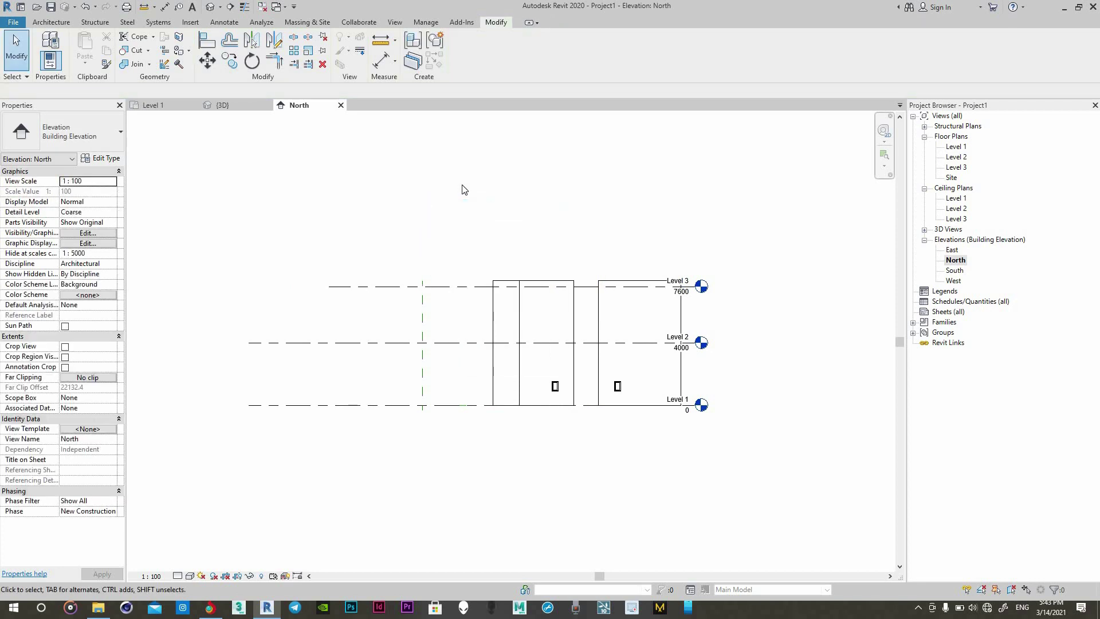
{"action": "left_click", "coordinate": [156, 105]}
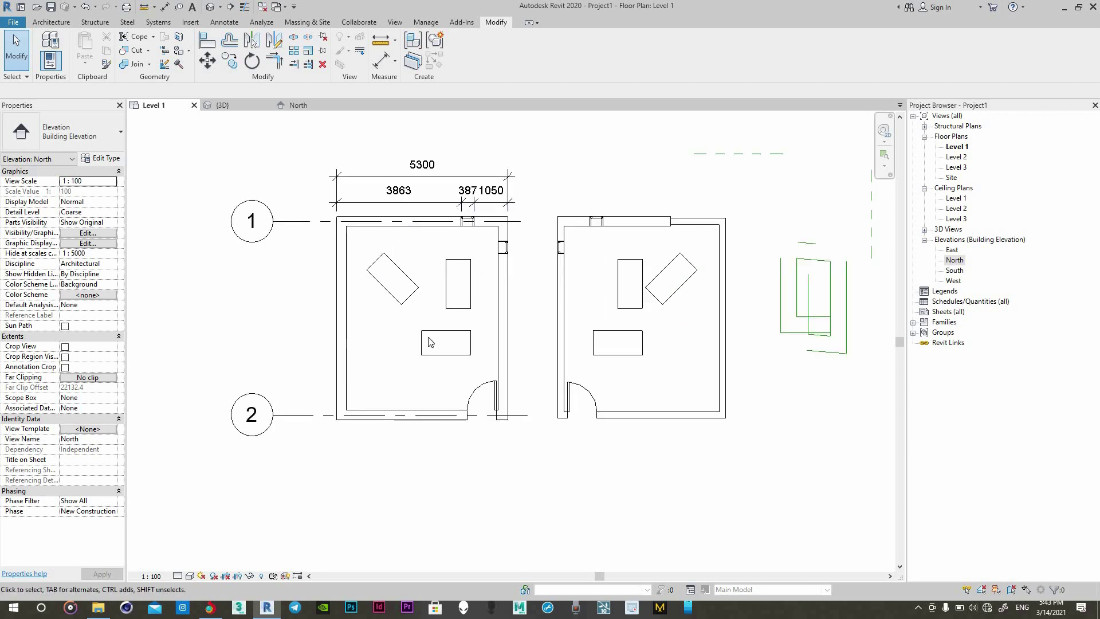
{"action": "scroll", "coordinate": [370, 347], "scroll_direction": "up", "scroll_amount": 2}
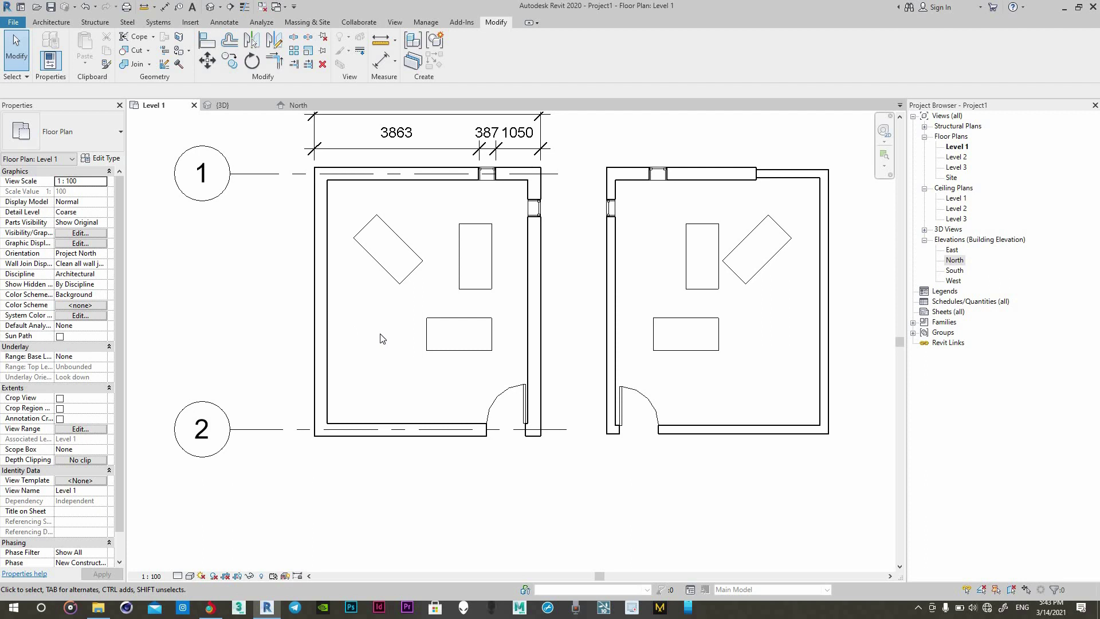
Step: Place a text note reading 'Office' inside the left room
{"action": "key", "text": "t"}
{"action": "key", "text": "x"}
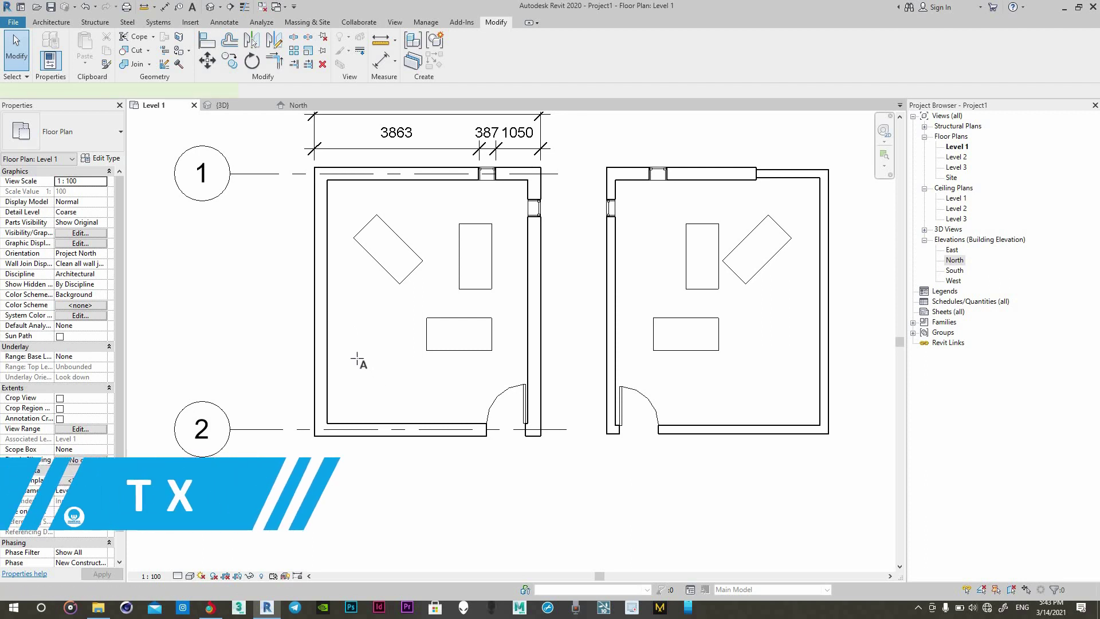
{"action": "scroll", "coordinate": [361, 362], "scroll_direction": "up", "scroll_amount": 1}
{"action": "left_click_drag", "start_coordinate": [349, 349], "coordinate": [528, 442]}
{"action": "type", "text": "Office"}
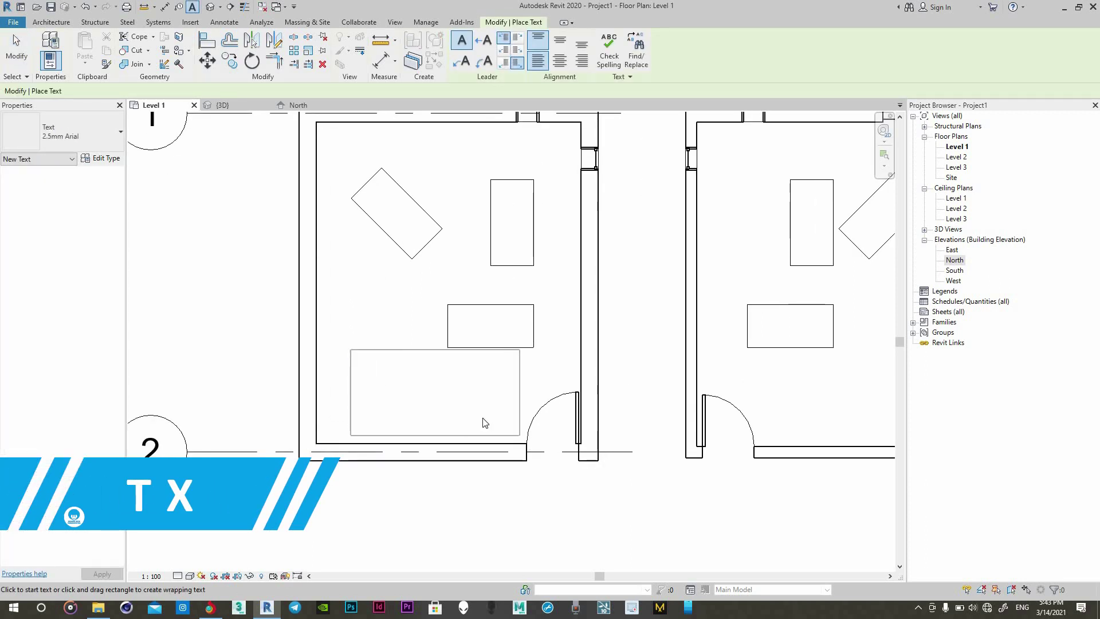
{"action": "left_click", "coordinate": [367, 332]}
{"action": "scroll", "coordinate": [369, 320], "scroll_direction": "down", "scroll_amount": 2}
{"action": "right_click", "coordinate": [367, 288]}
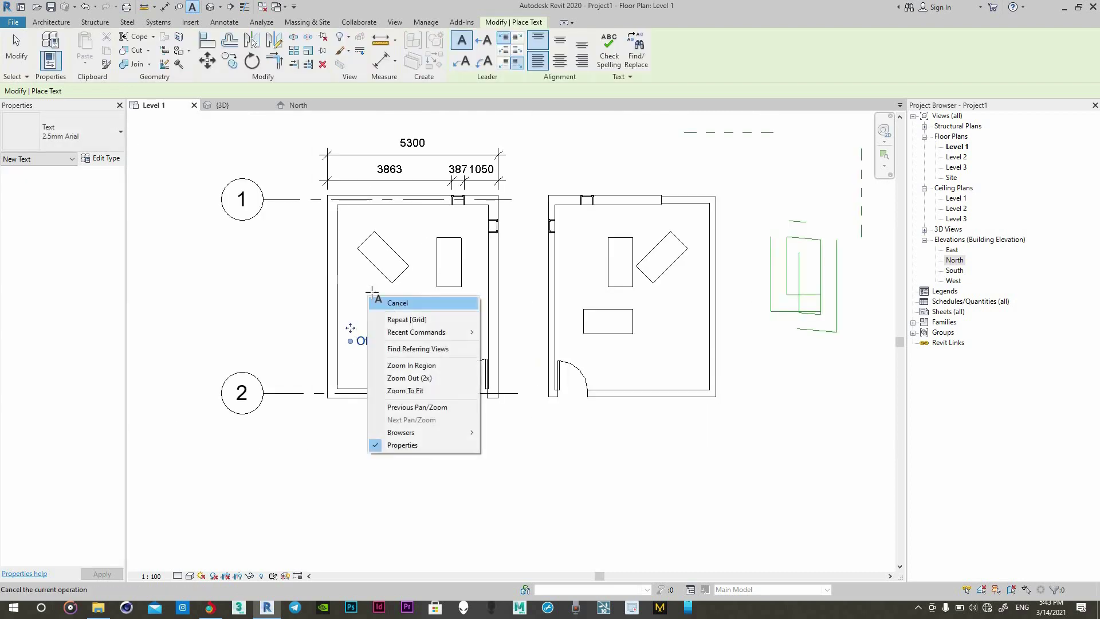
{"action": "left_click", "coordinate": [381, 296]}
{"action": "right_click", "coordinate": [368, 288]}
{"action": "left_click", "coordinate": [377, 295]}
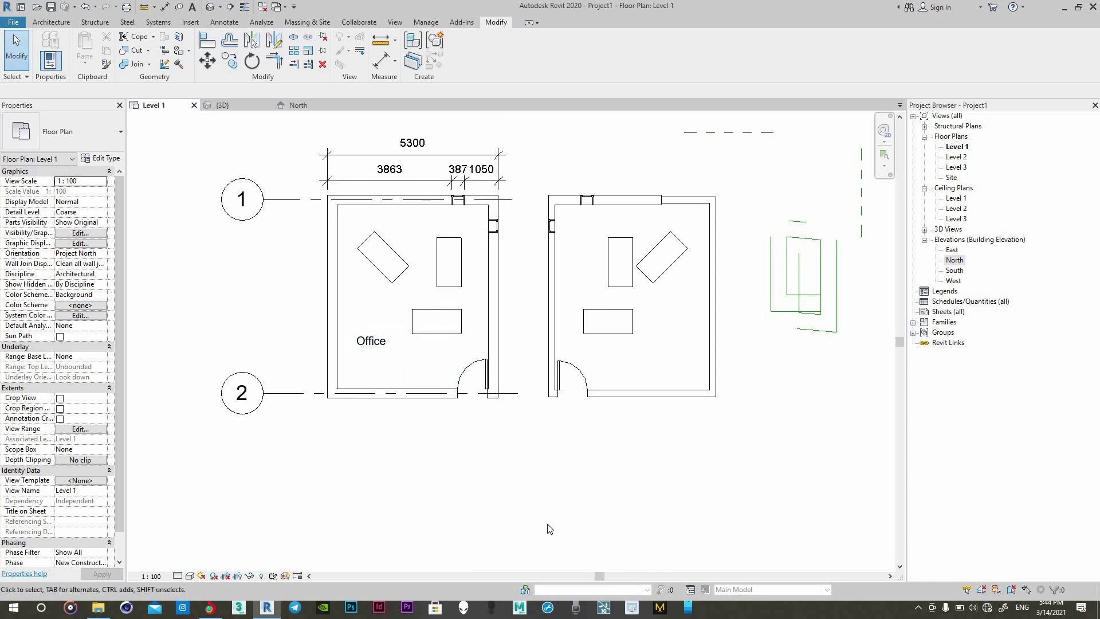
Step: Tag the right room's door as 1 and the two windows as 10
{"action": "key", "text": "t"}
{"action": "key", "text": "g"}
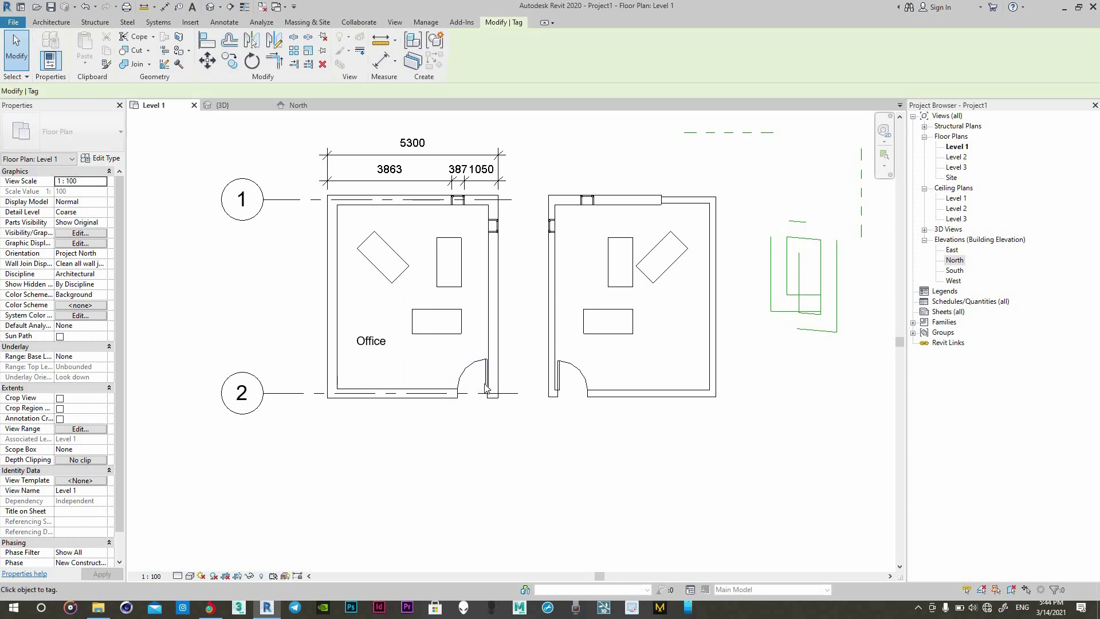
{"action": "scroll", "coordinate": [477, 395], "scroll_direction": "up", "scroll_amount": 3}
{"action": "left_click", "coordinate": [644, 370]}
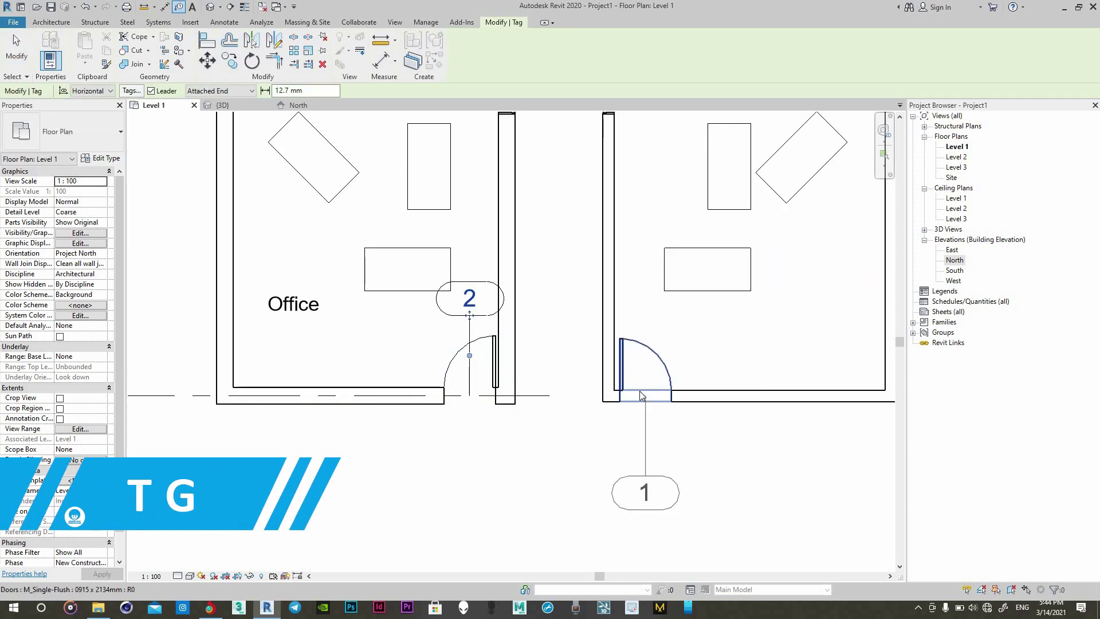
{"action": "scroll", "coordinate": [538, 447], "scroll_direction": "down", "scroll_amount": 2}
{"action": "left_click", "coordinate": [496, 249]}
{"action": "scroll", "coordinate": [497, 250], "scroll_direction": "up", "scroll_amount": 2}
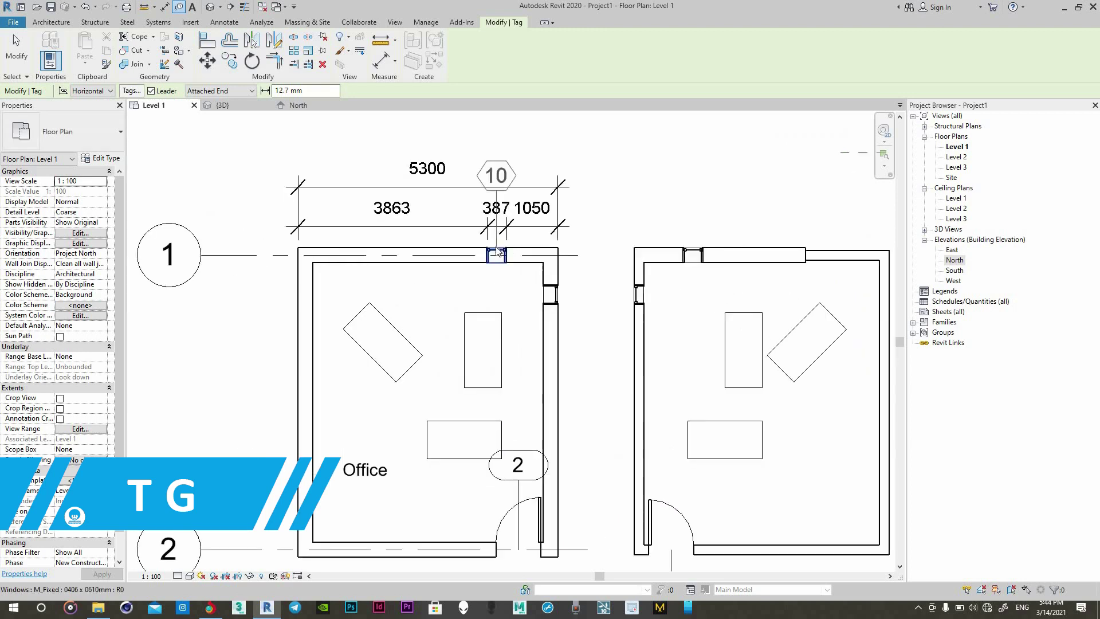
{"action": "left_click", "coordinate": [726, 290]}
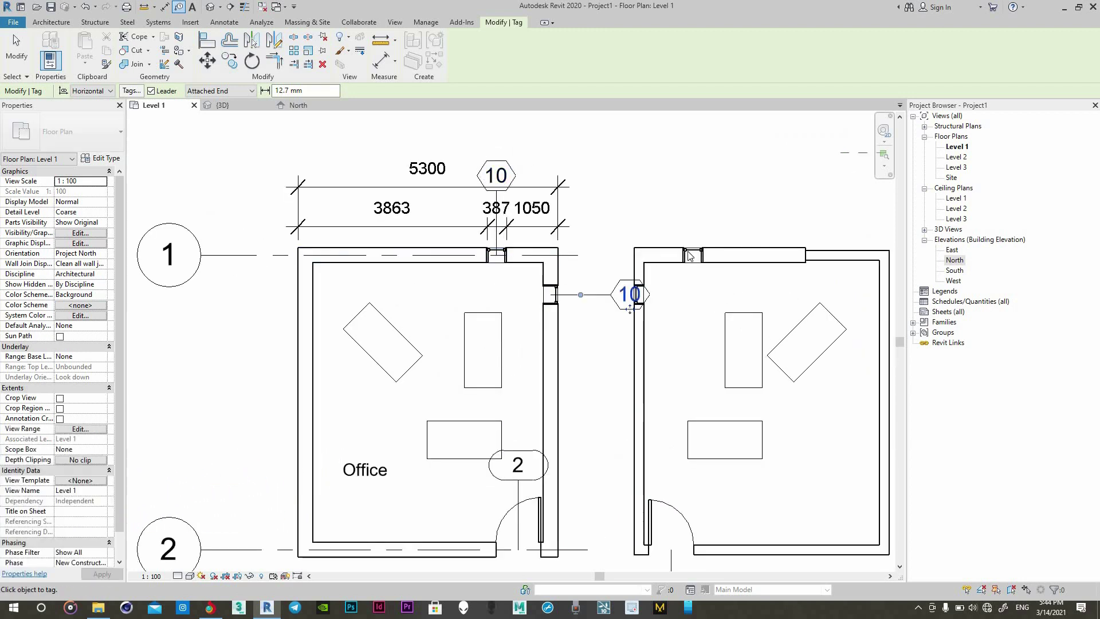
{"action": "scroll", "coordinate": [605, 216], "scroll_direction": "down", "scroll_amount": 2}
{"action": "right_click", "coordinate": [631, 216]}
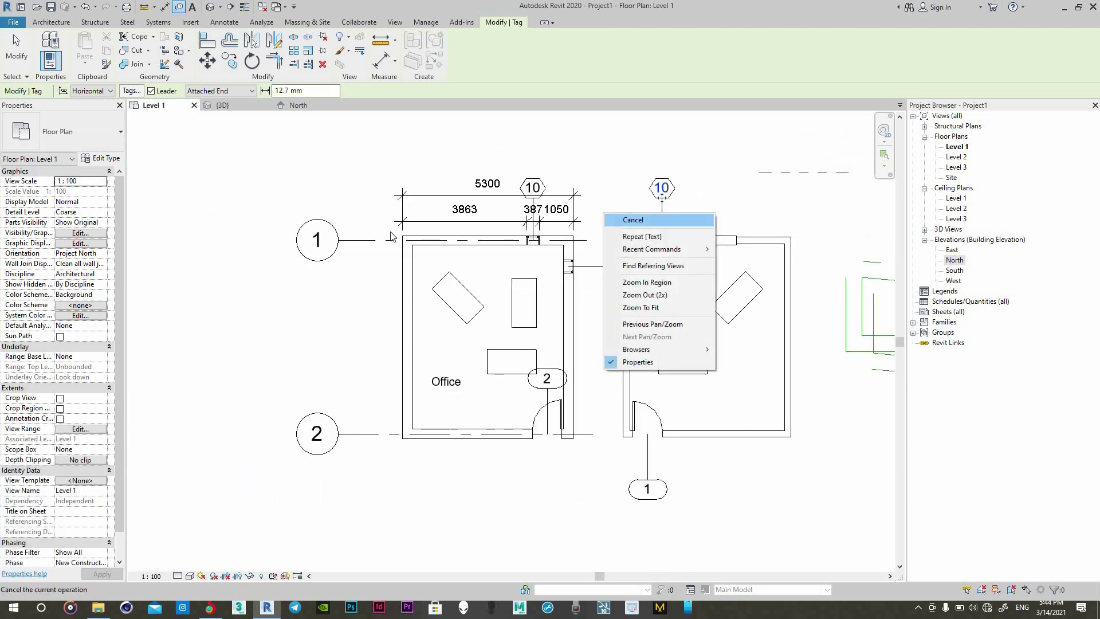
{"action": "left_click", "coordinate": [647, 221]}
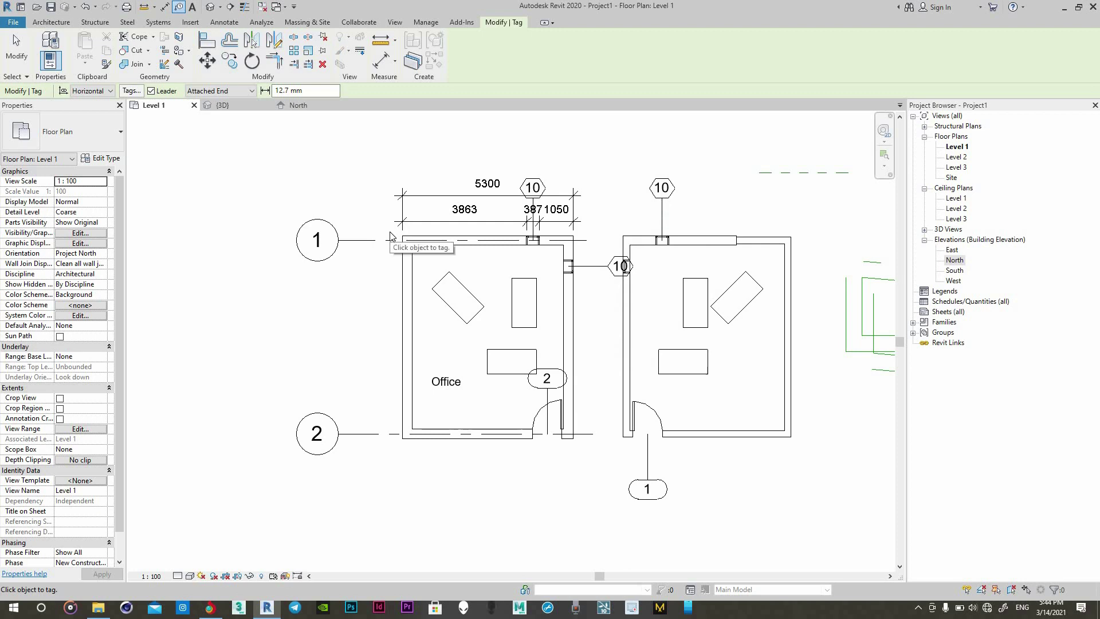
Step: Review the placed tags on the plan and exit the tagging tool
{"action": "scroll", "coordinate": [332, 264], "scroll_direction": "down", "scroll_amount": 2}
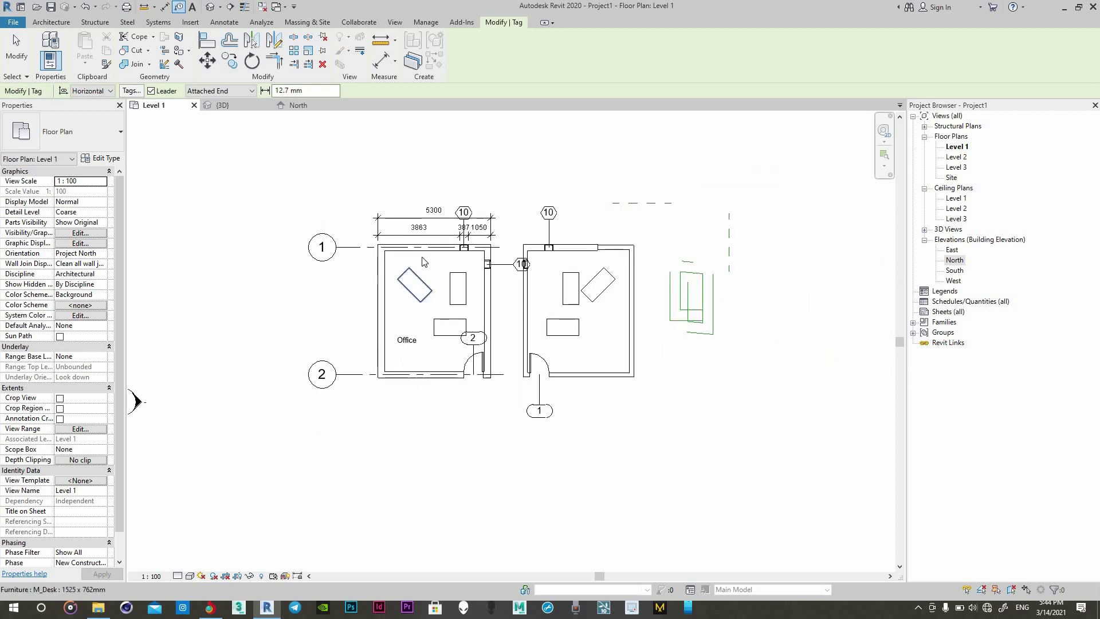
{"action": "scroll", "coordinate": [453, 226], "scroll_direction": "up", "scroll_amount": 3}
{"action": "scroll", "coordinate": [435, 314], "scroll_direction": "down", "scroll_amount": 1}
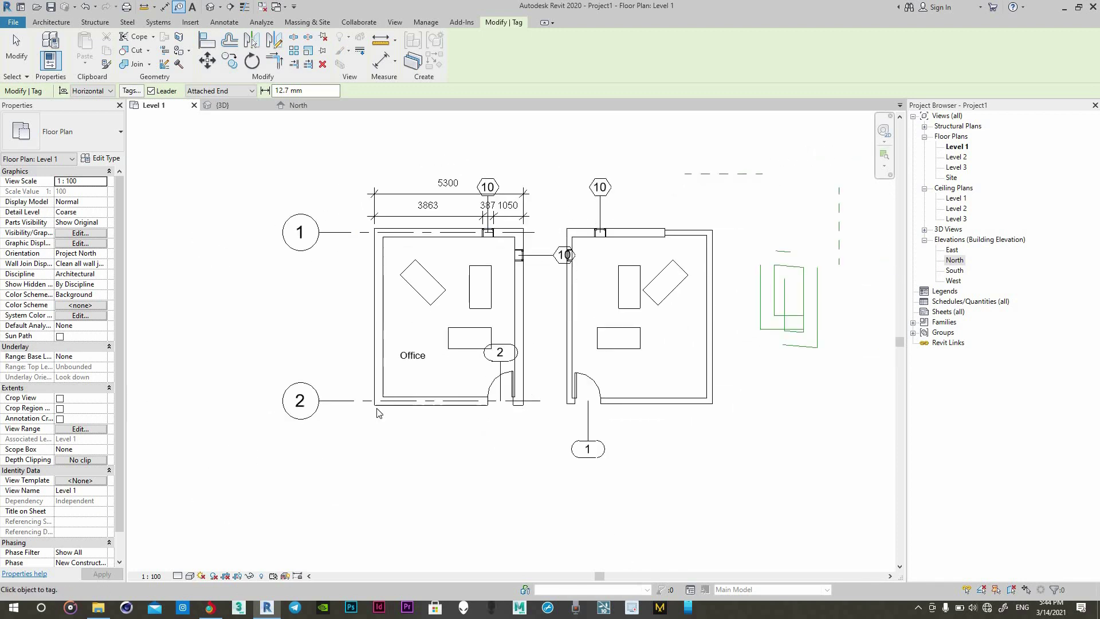
{"action": "scroll", "coordinate": [368, 226], "scroll_direction": "up", "scroll_amount": 1}
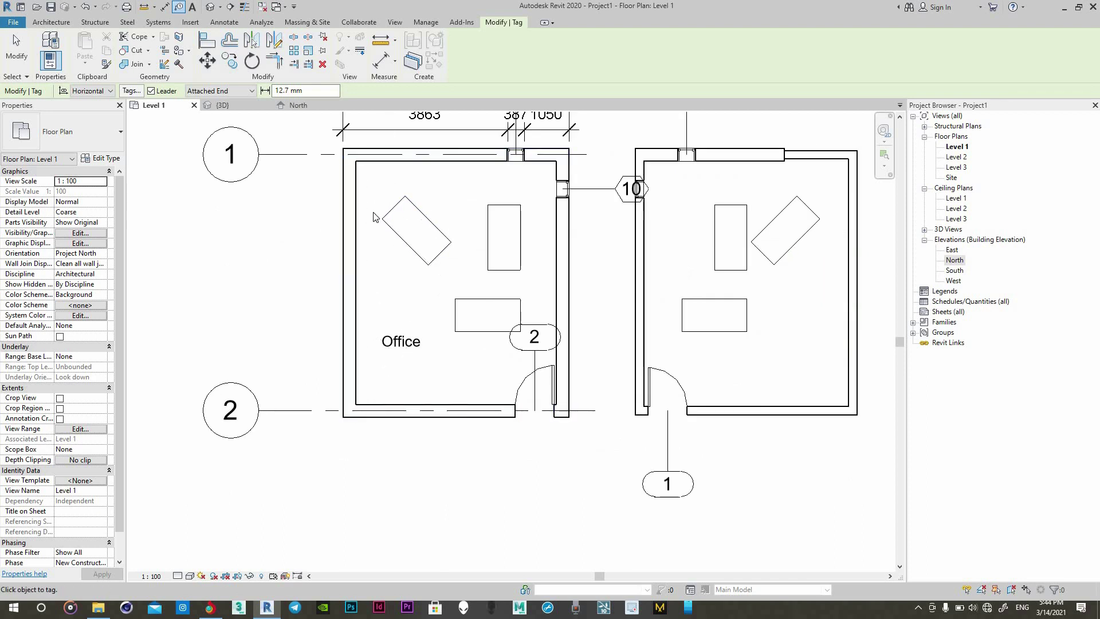
{"action": "right_click", "coordinate": [287, 254]}
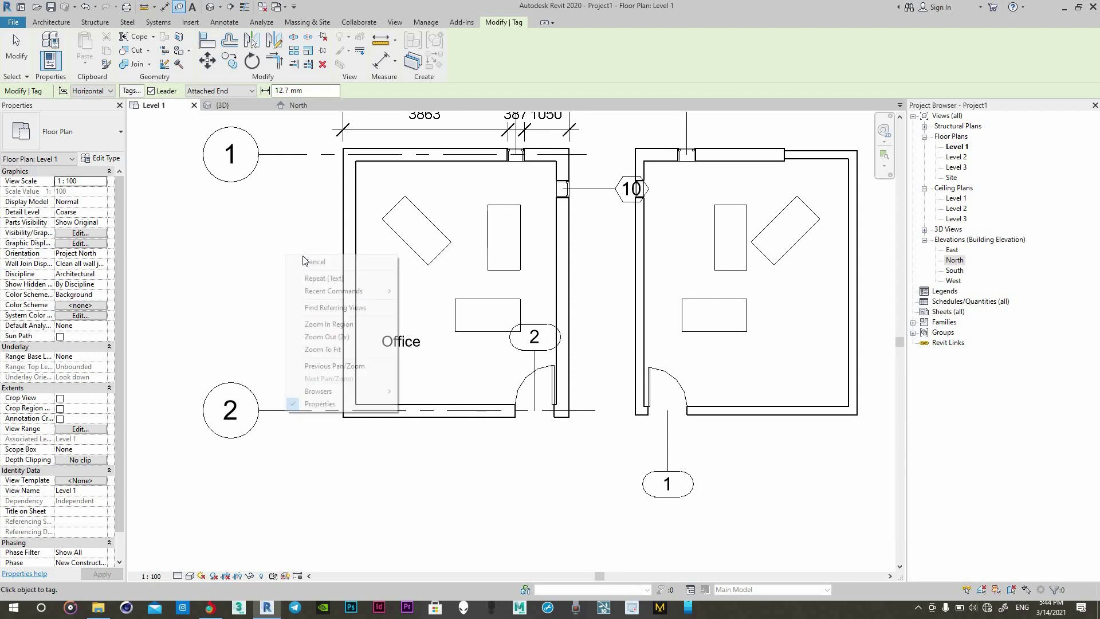
{"action": "left_click", "coordinate": [304, 260]}
{"action": "right_click", "coordinate": [281, 234]}
{"action": "left_click", "coordinate": [289, 246]}
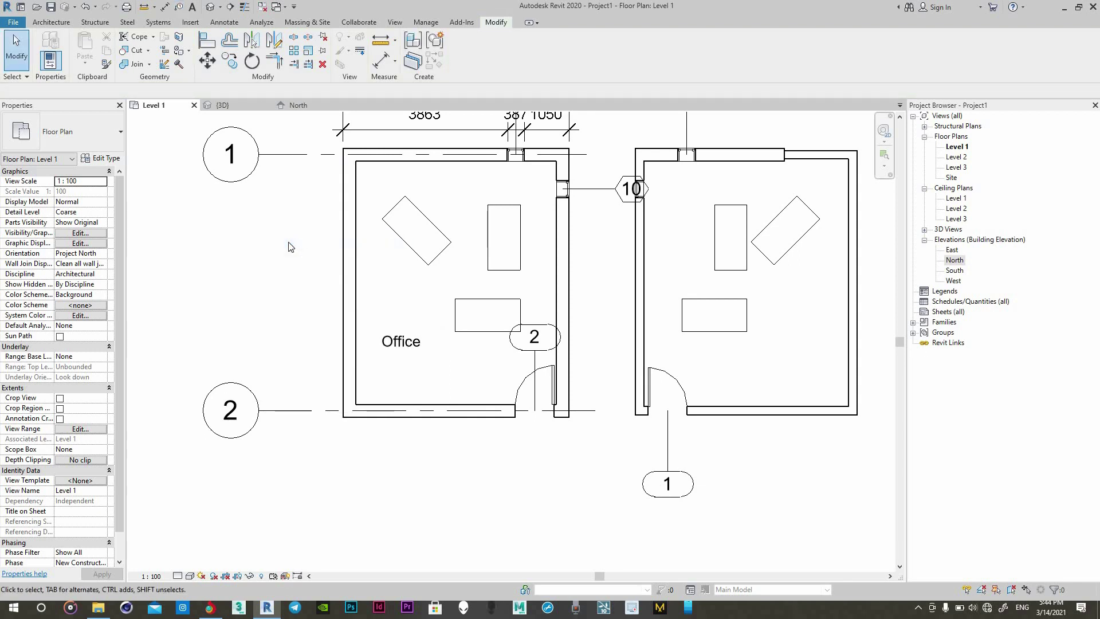
Step: Draw the first diagonal detail line across the office's west-wall strip
{"action": "key", "text": "d"}
{"action": "key", "text": "l"}
{"action": "left_click", "coordinate": [386, 162]}
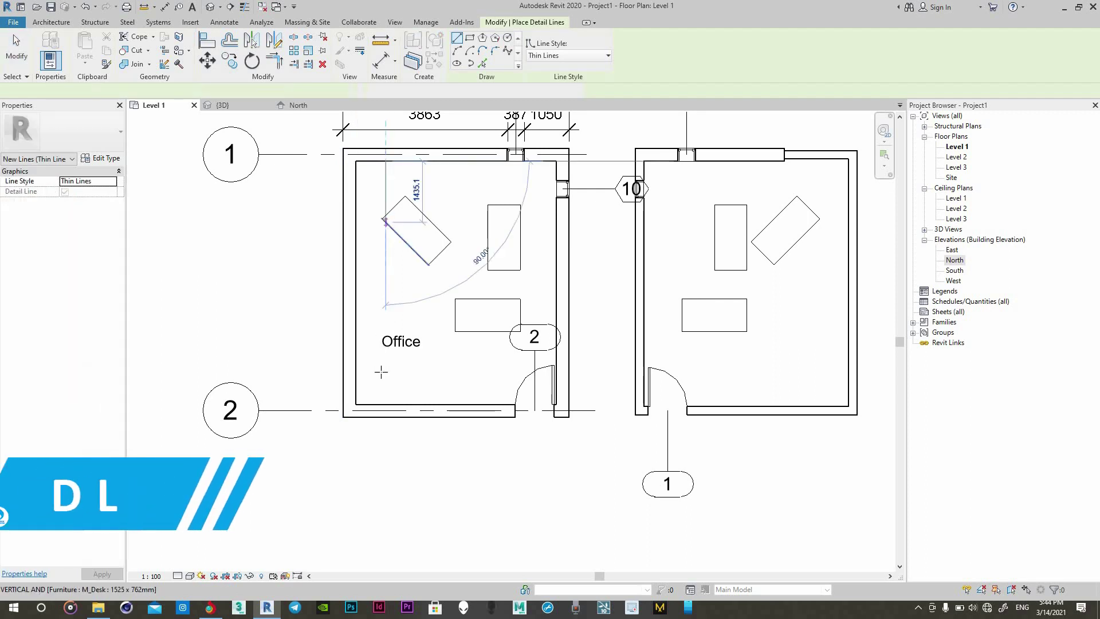
{"action": "right_click", "coordinate": [389, 308]}
{"action": "left_click", "coordinate": [402, 316]}
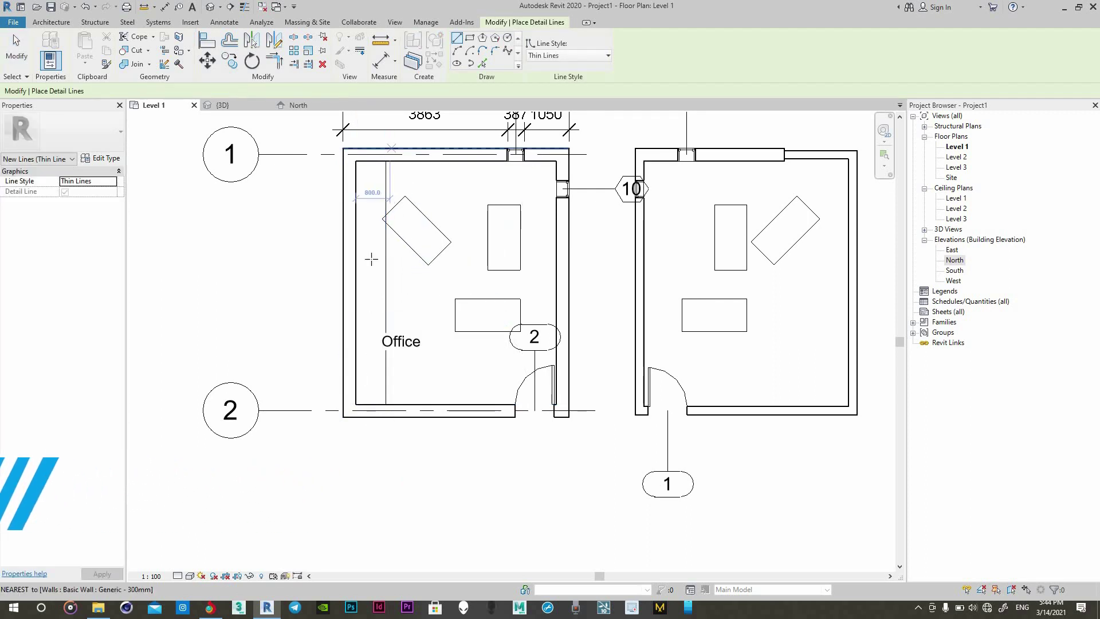
{"action": "left_click", "coordinate": [356, 163]}
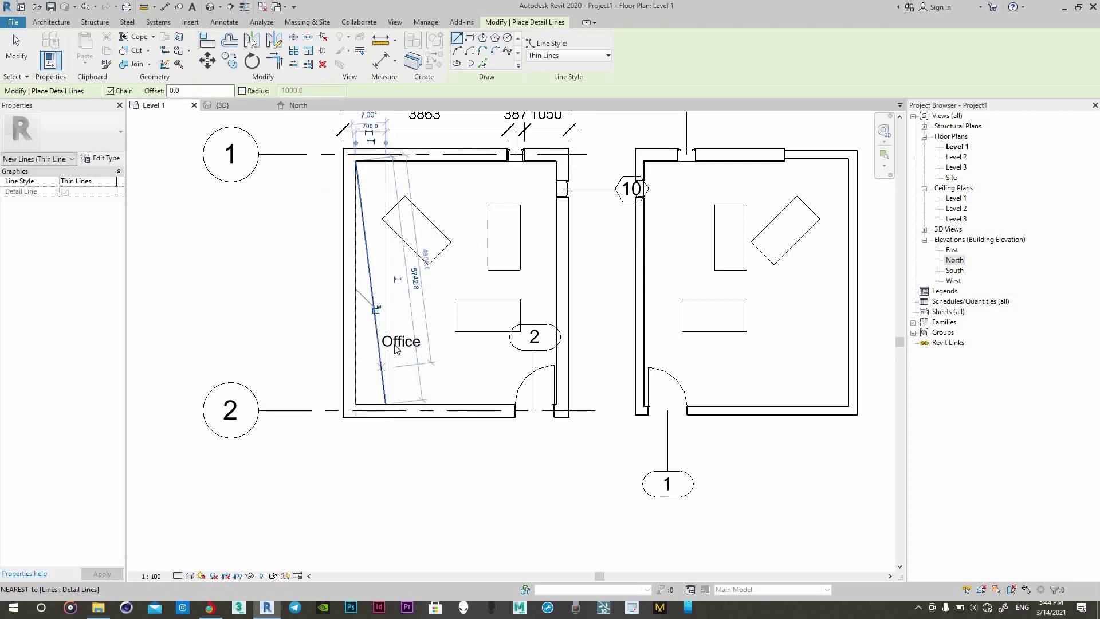
{"action": "right_click", "coordinate": [376, 359]}
{"action": "left_click", "coordinate": [403, 366]}
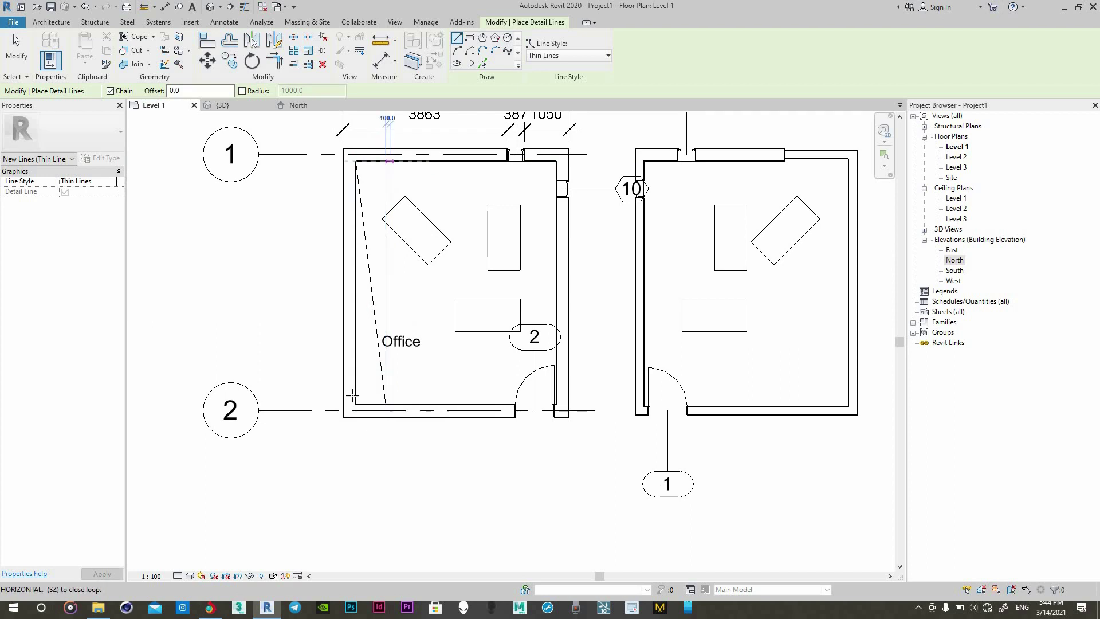
Step: Draw the second diagonal to complete the X, then exit detail line drawing
{"action": "left_click", "coordinate": [386, 164]}
{"action": "left_click", "coordinate": [356, 403]}
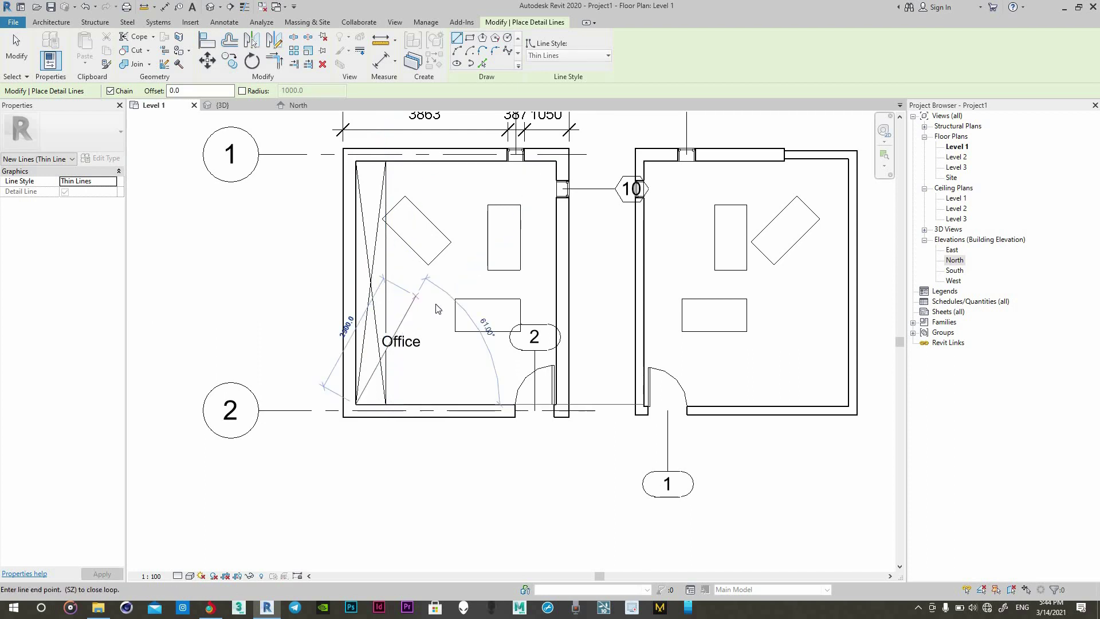
{"action": "right_click", "coordinate": [418, 296]}
{"action": "key", "text": "Escape"}
{"action": "scroll", "coordinate": [341, 265], "scroll_direction": "down", "scroll_amount": 2}
{"action": "right_click", "coordinate": [385, 265]}
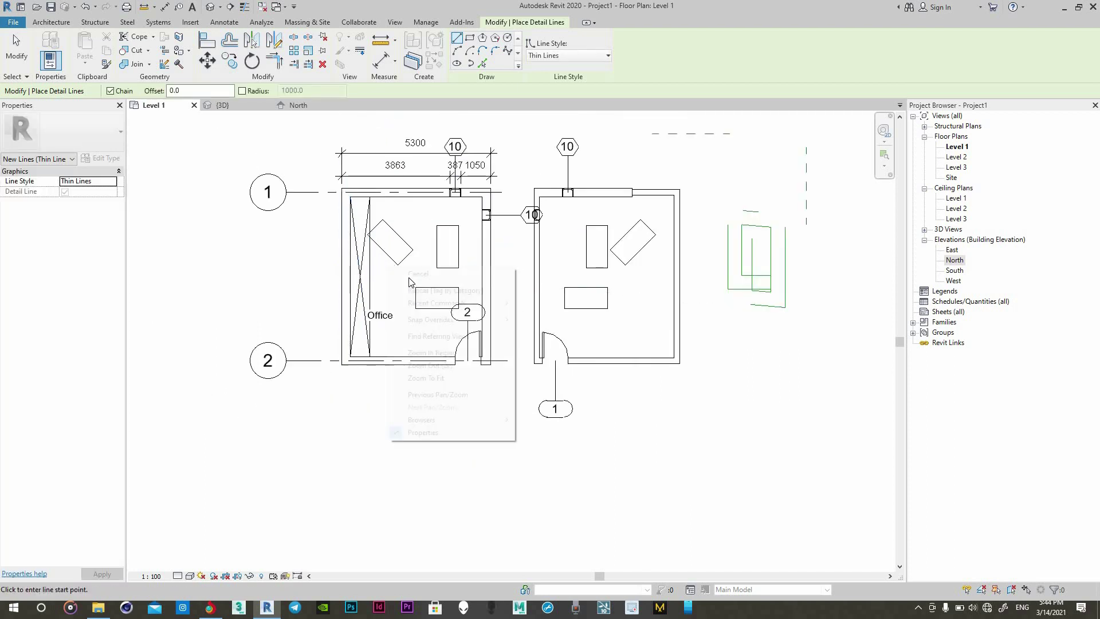
{"action": "left_click", "coordinate": [401, 274]}
{"action": "scroll", "coordinate": [377, 248], "scroll_direction": "down", "scroll_amount": 2}
Step: Select and deselect the office desk, then bring up the {3D} view of the rooms
{"action": "scroll", "coordinate": [344, 221], "scroll_direction": "up", "scroll_amount": 2}
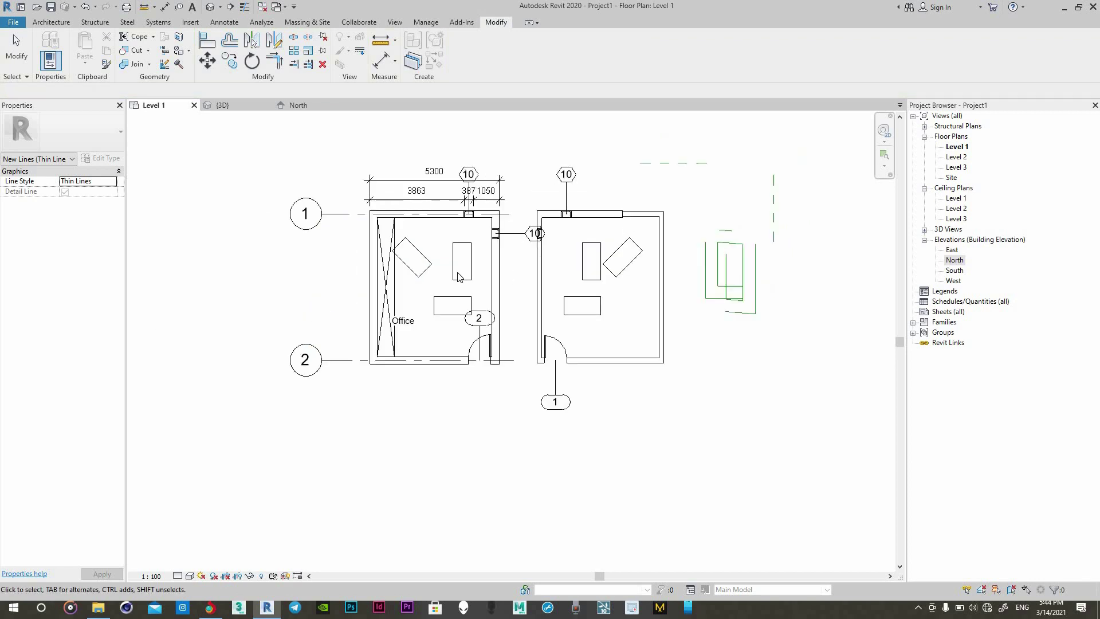
{"action": "scroll", "coordinate": [355, 230], "scroll_direction": "up", "scroll_amount": 2}
{"action": "left_click", "coordinate": [453, 271]}
{"action": "scroll", "coordinate": [436, 246], "scroll_direction": "down", "scroll_amount": 2}
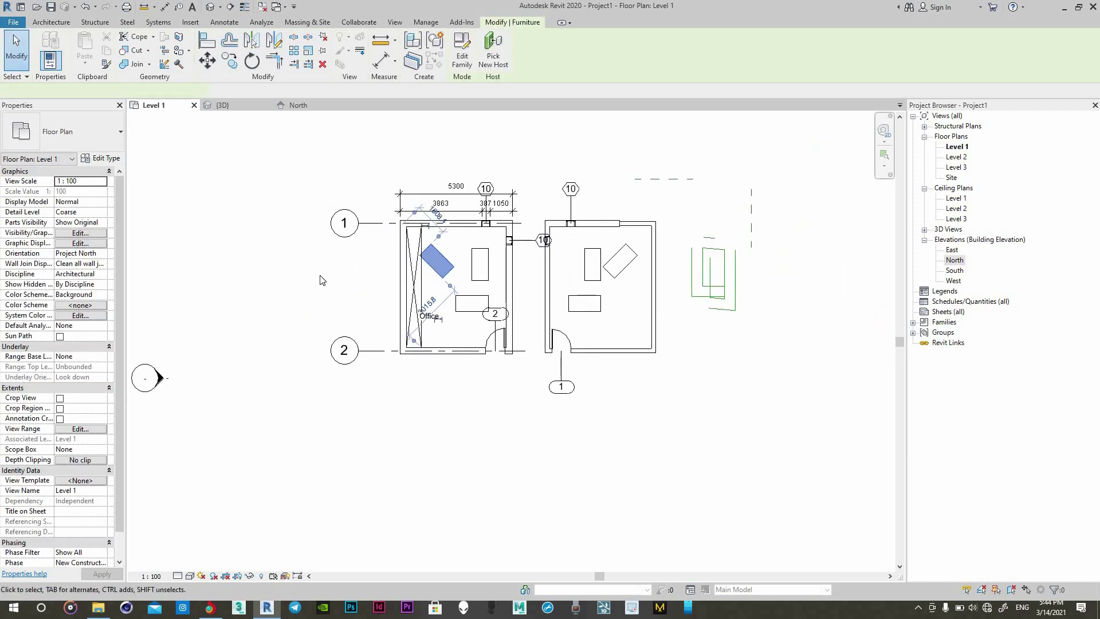
{"action": "left_click", "coordinate": [319, 277]}
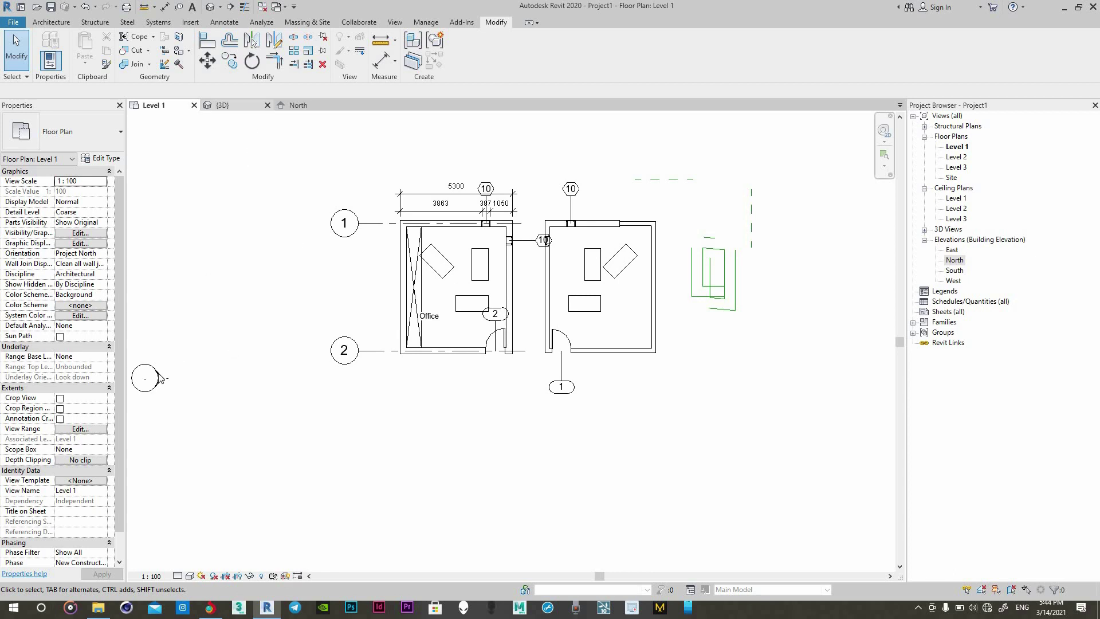
{"action": "left_click", "coordinate": [223, 105]}
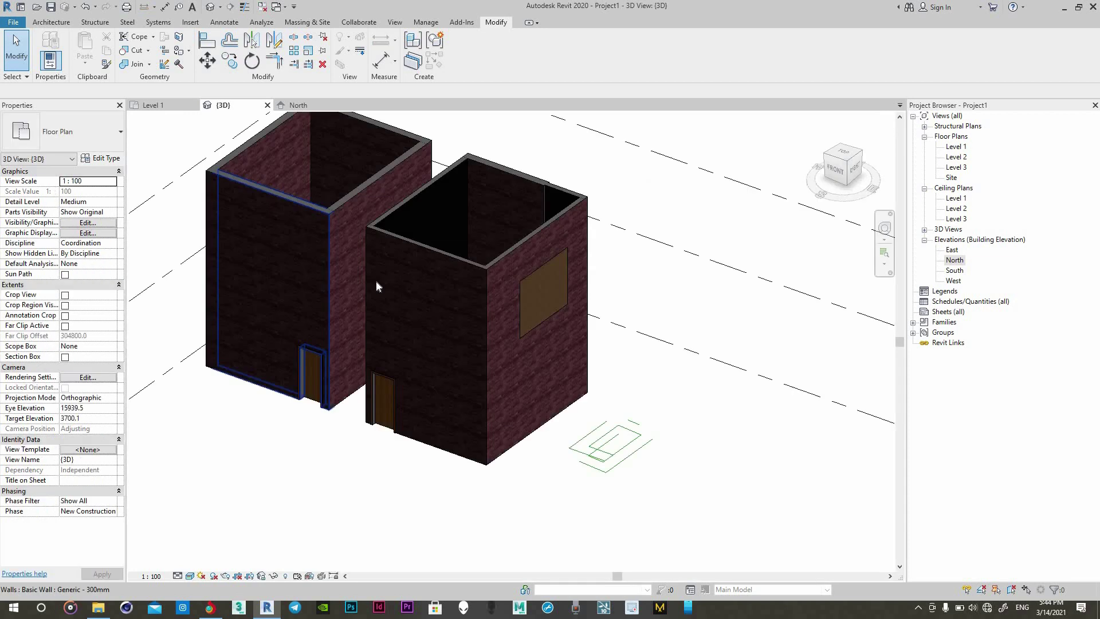
{"action": "left_click", "coordinate": [158, 105]}
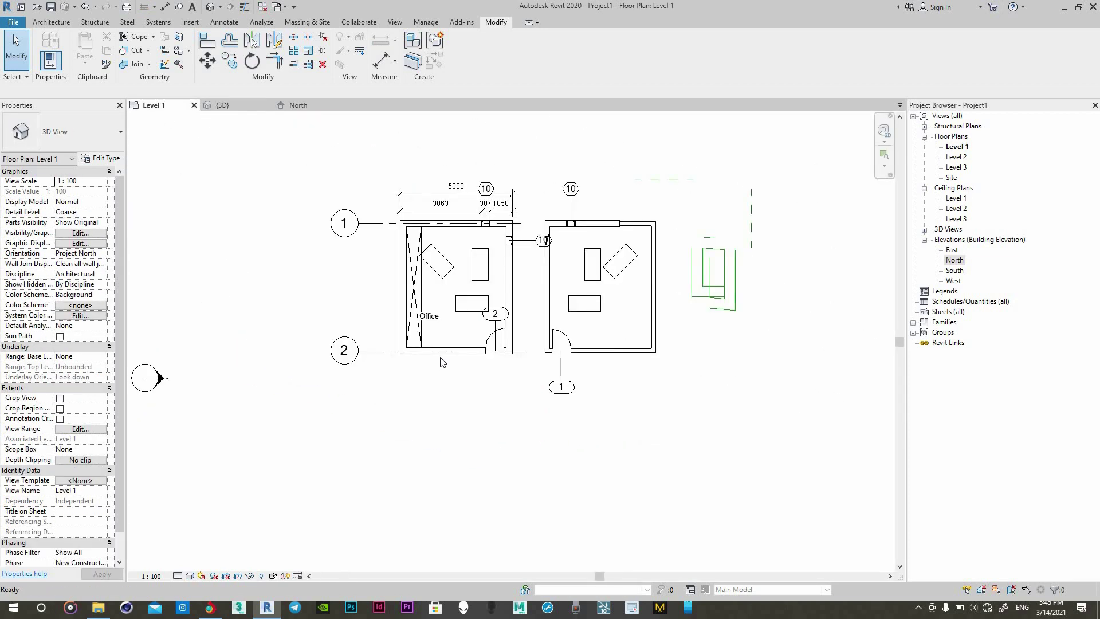
{"action": "left_click", "coordinate": [223, 106]}
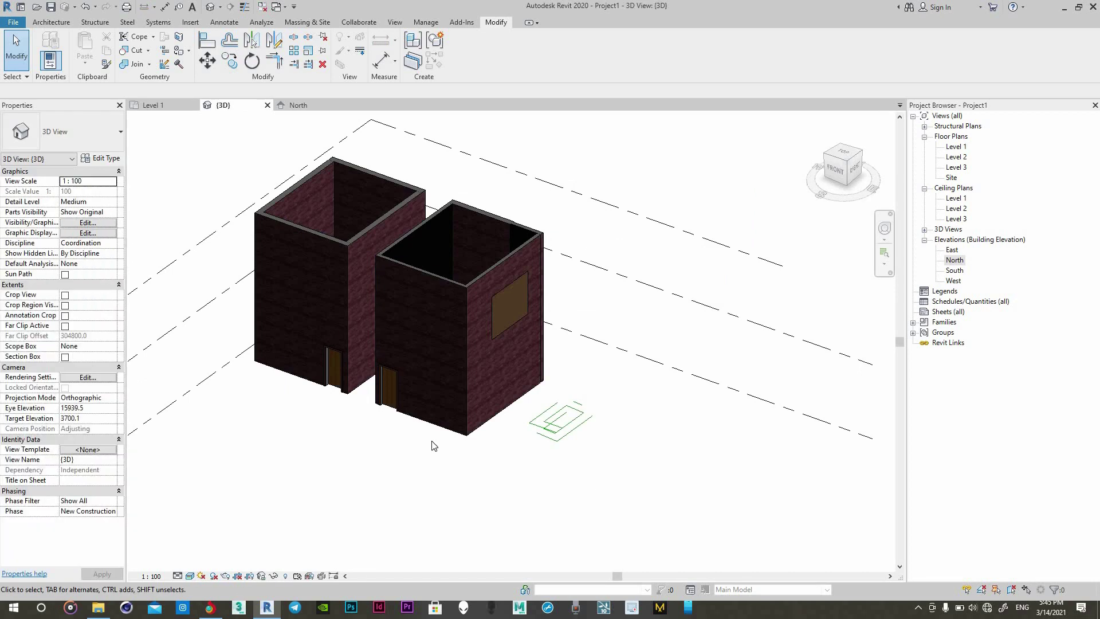
{"action": "key", "text": "Tab"}
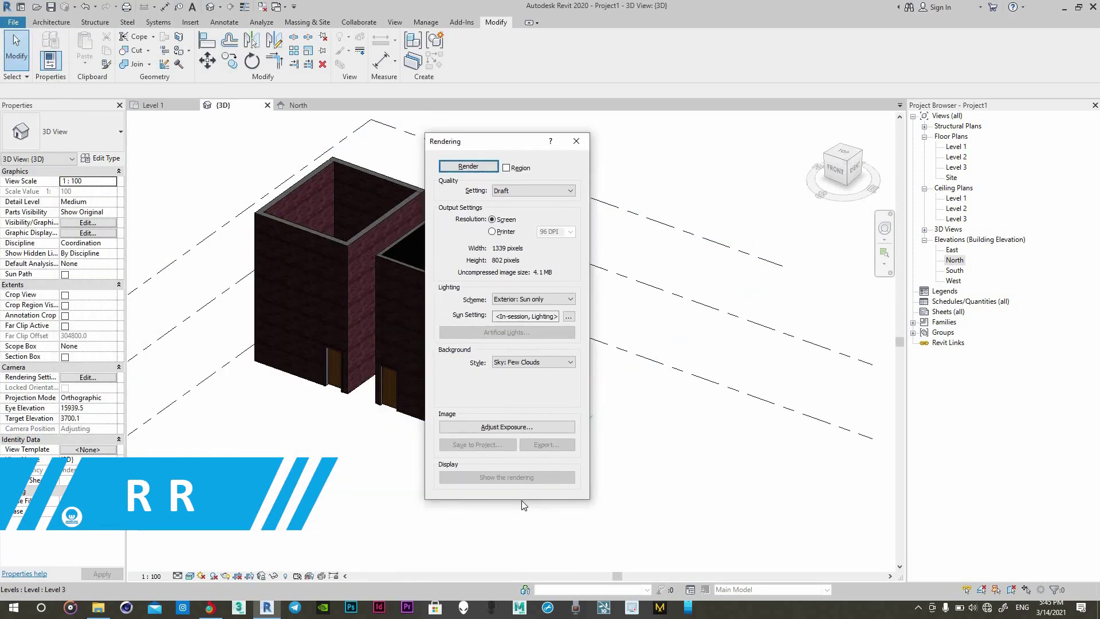
{"action": "left_click", "coordinate": [514, 144]}
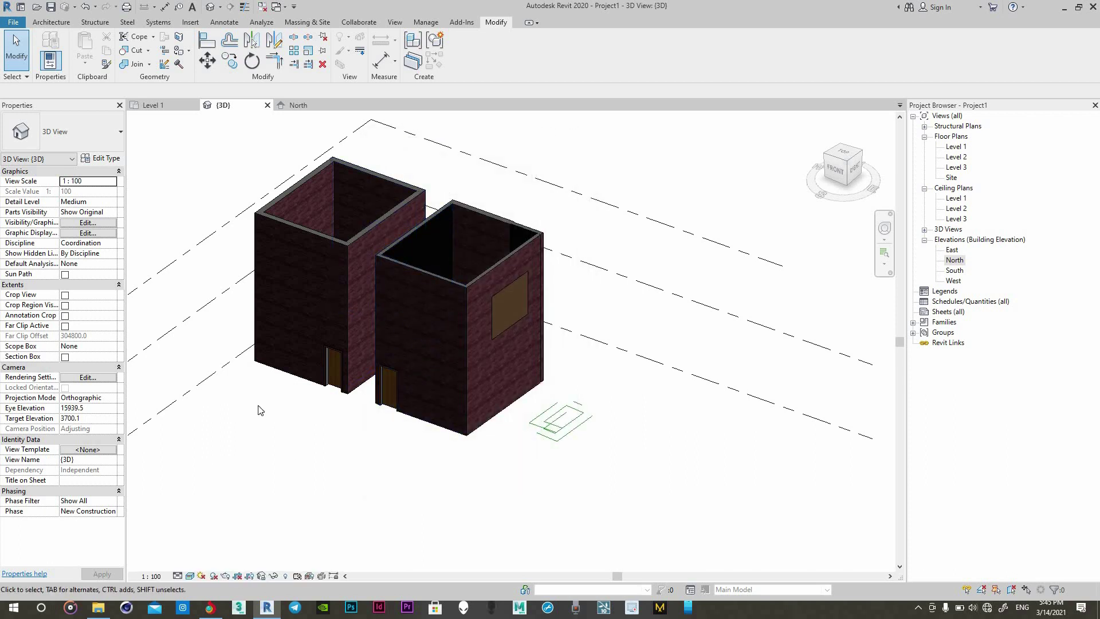
{"action": "right_click", "coordinate": [260, 406]}
{"action": "left_click", "coordinate": [296, 211]}
{"action": "right_click", "coordinate": [286, 228]}
{"action": "left_click", "coordinate": [288, 434]}
Step: Browse the Visual Style list, then switch the 3D view to Wireframe
{"action": "left_click", "coordinate": [190, 576]}
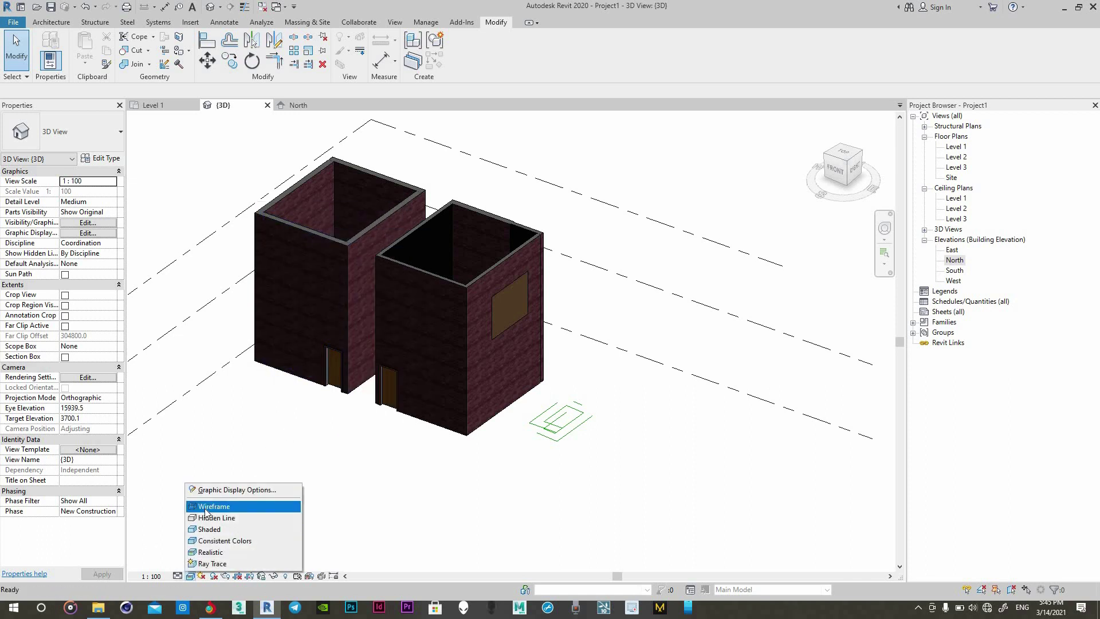
{"action": "left_click", "coordinate": [314, 466]}
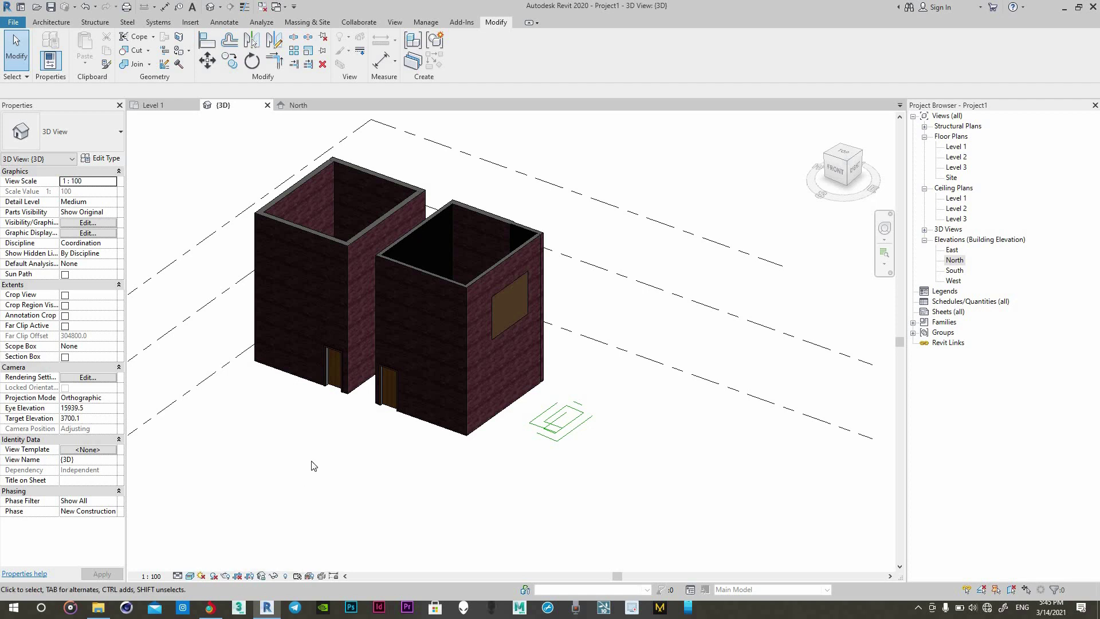
{"action": "key", "text": "w"}
{"action": "key", "text": "f"}
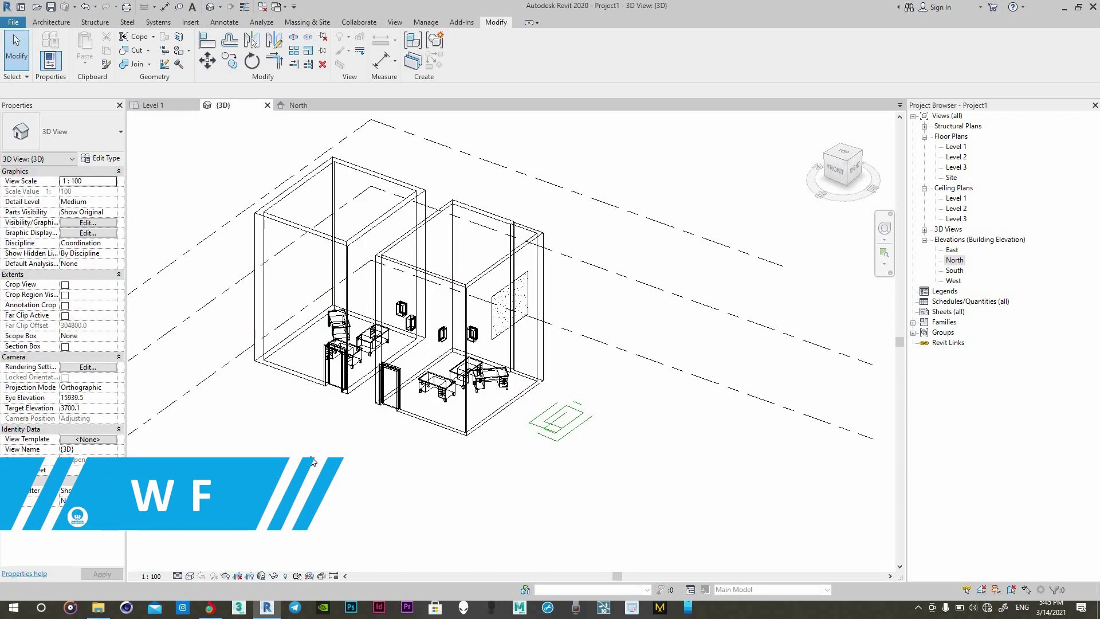
{"action": "key", "text": "s"}
{"action": "key", "text": "d"}
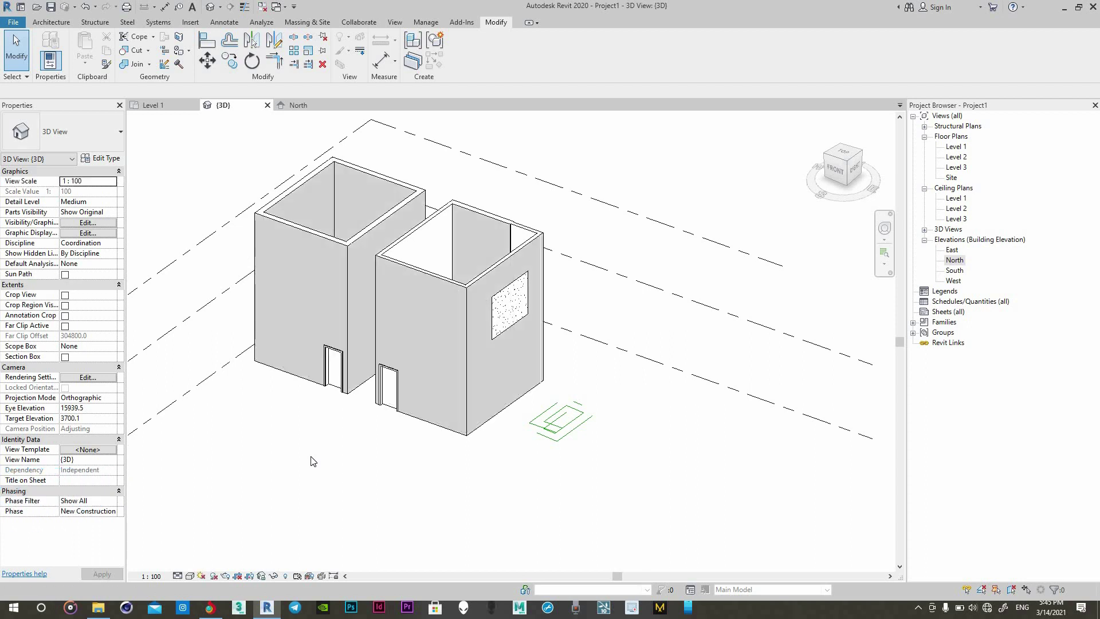
{"action": "key", "text": "h"}
{"action": "key", "text": "l"}
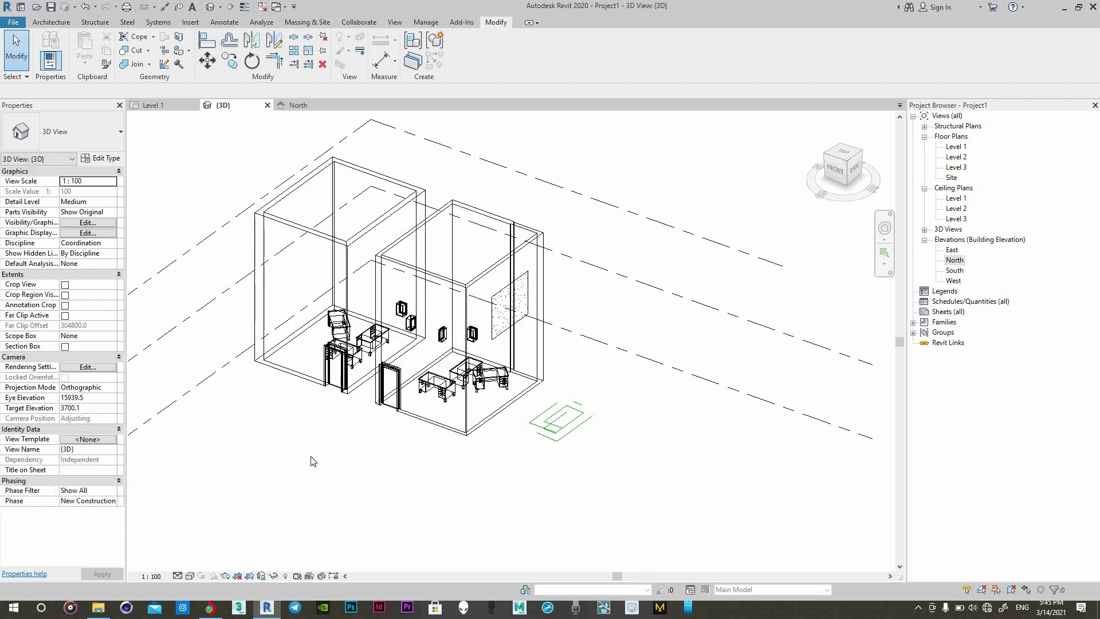
Step: Orbit the model and switch the 3D view to Hidden Line display
{"action": "mouse_move", "coordinate": [442, 462]}
{"action": "middle_mouse_down", "text": "shift"}
{"action": "mouse_move", "coordinate": [528, 463]}
{"action": "mouse_move", "coordinate": [371, 397]}
{"action": "mouse_move", "coordinate": [413, 396]}
{"action": "mouse_move", "coordinate": [350, 352]}
{"action": "mouse_move", "coordinate": [693, 471]}
{"action": "mouse_move", "coordinate": [692, 460]}
{"action": "middle_mouse_up", "text": "shift"}
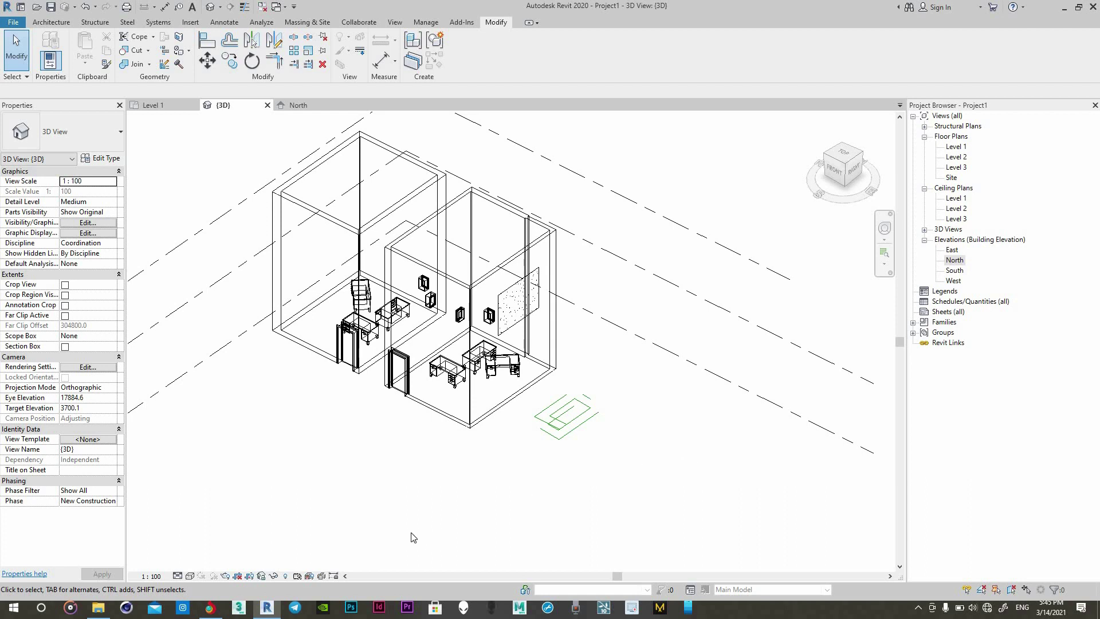
{"action": "middle_click_drag", "start_coordinate": [462, 468], "coordinate": [317, 430], "text": "shift"}
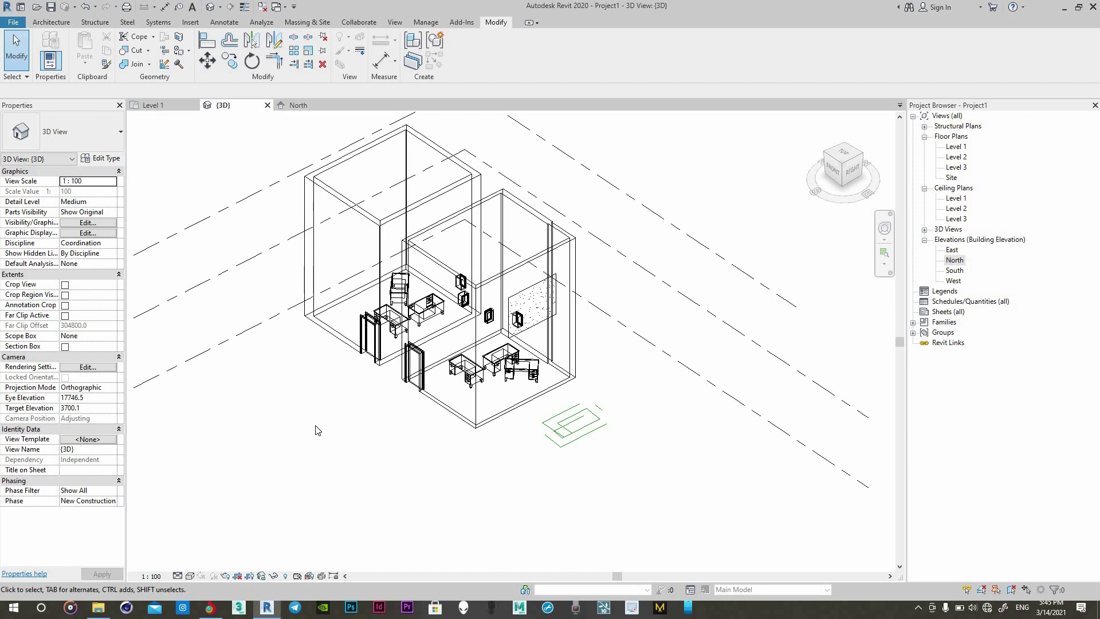
{"action": "key", "text": "s"}
{"action": "key", "text": "d"}
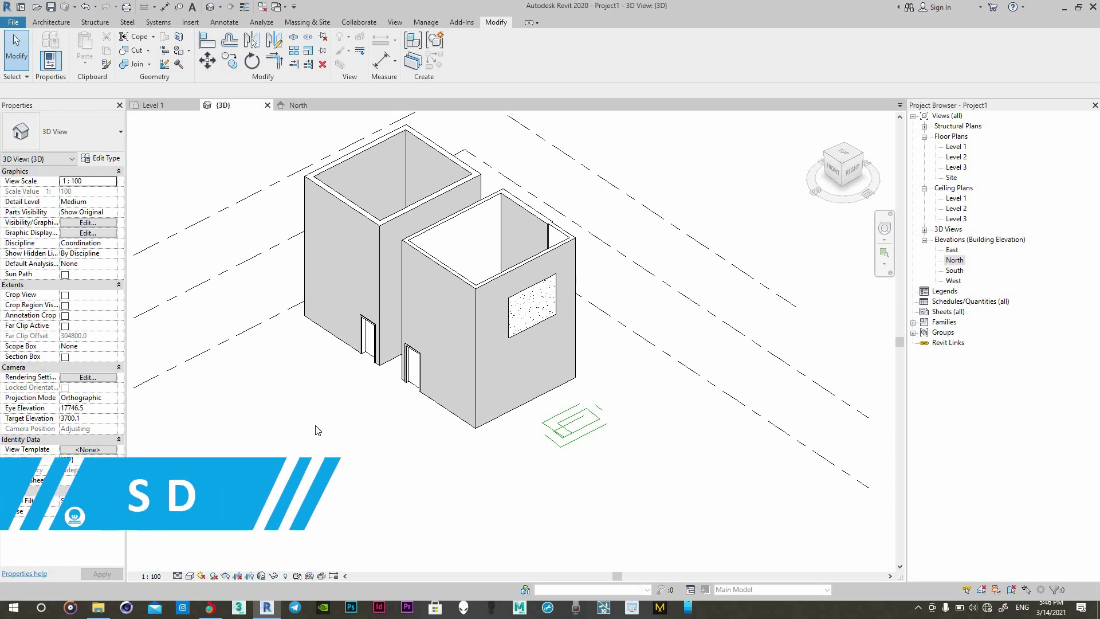
Step: Return the 3D view to coloured Shaded display, then orbit and zoom to inspect the rooms
{"action": "key", "text": "d"}
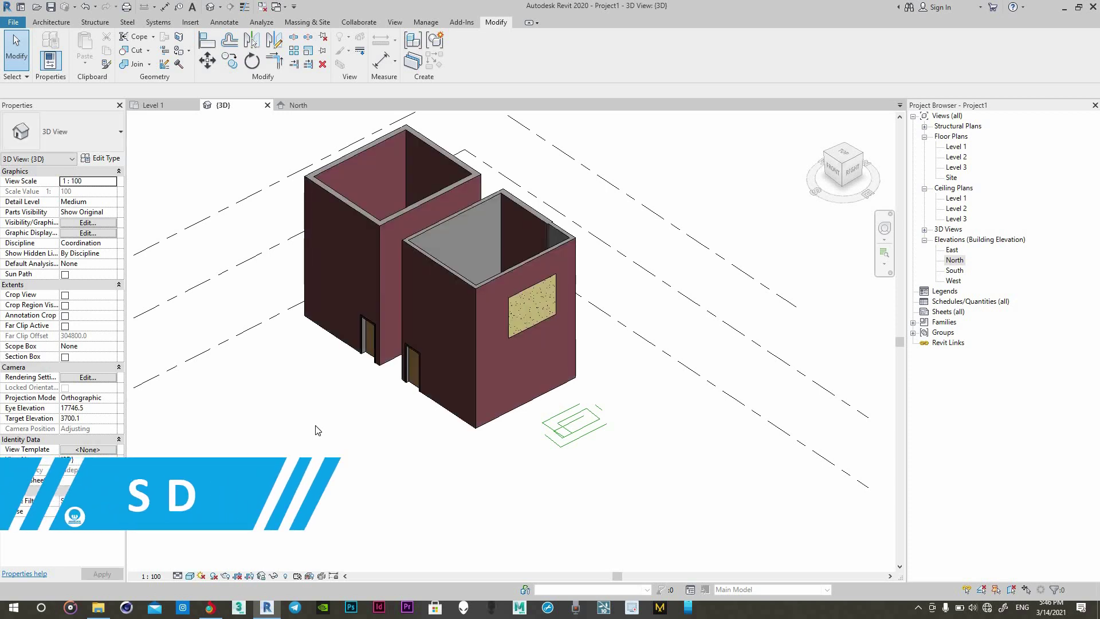
{"action": "mouse_move", "coordinate": [319, 431]}
{"action": "middle_mouse_down", "text": "shift"}
{"action": "mouse_move", "coordinate": [326, 439]}
{"action": "mouse_move", "coordinate": [298, 389]}
{"action": "mouse_move", "coordinate": [257, 354]}
{"action": "middle_mouse_up", "text": "shift"}
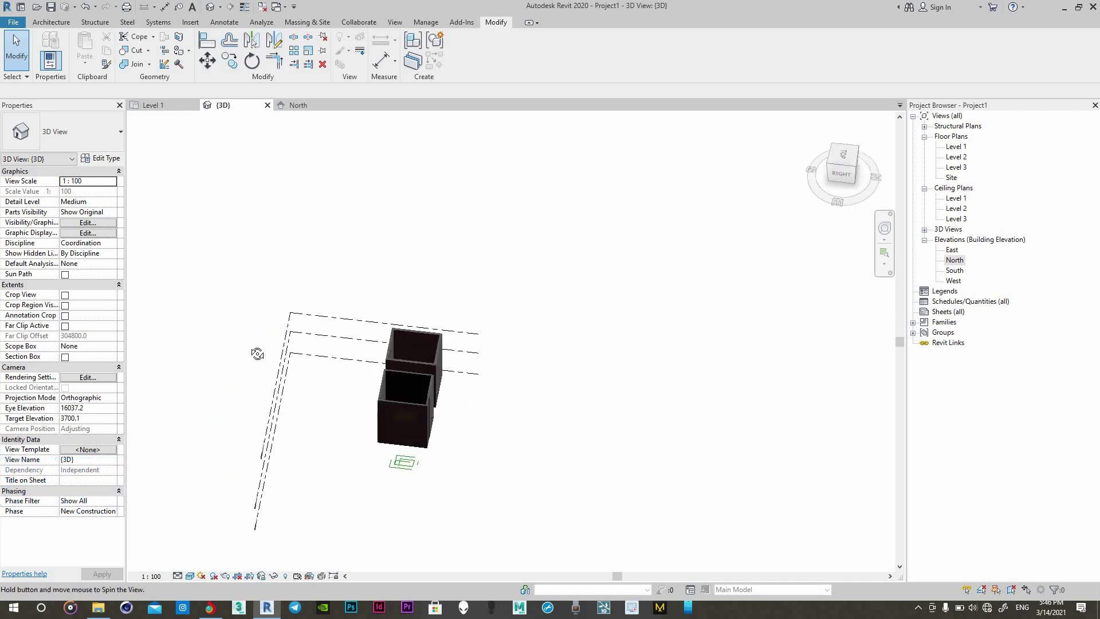
{"action": "mouse_move", "coordinate": [434, 455]}
{"action": "middle_mouse_down", "text": "shift"}
{"action": "mouse_move", "coordinate": [470, 395]}
{"action": "mouse_move", "coordinate": [397, 322]}
{"action": "mouse_move", "coordinate": [347, 297]}
{"action": "mouse_move", "coordinate": [388, 239]}
{"action": "mouse_move", "coordinate": [398, 138]}
{"action": "mouse_move", "coordinate": [386, 221]}
{"action": "mouse_move", "coordinate": [405, 545]}
{"action": "mouse_move", "coordinate": [188, 349]}
{"action": "mouse_move", "coordinate": [474, 337]}
{"action": "mouse_move", "coordinate": [521, 435]}
{"action": "mouse_move", "coordinate": [572, 319]}
{"action": "mouse_move", "coordinate": [547, 404]}
{"action": "mouse_move", "coordinate": [388, 514]}
{"action": "mouse_move", "coordinate": [466, 489]}
{"action": "mouse_move", "coordinate": [295, 374]}
{"action": "mouse_move", "coordinate": [321, 392]}
{"action": "mouse_move", "coordinate": [553, 380]}
{"action": "mouse_move", "coordinate": [518, 410]}
{"action": "middle_mouse_up", "text": "shift"}
{"action": "scroll", "coordinate": [344, 516], "scroll_direction": "up", "scroll_amount": 4}
{"action": "scroll", "coordinate": [518, 410], "scroll_direction": "down", "scroll_amount": 3}
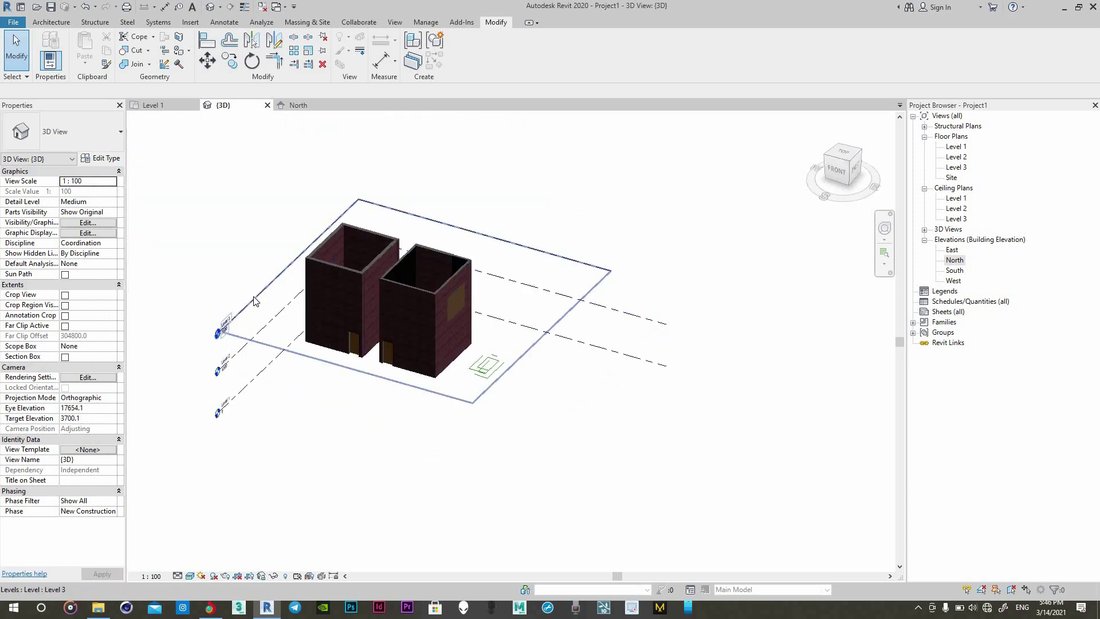
{"action": "scroll", "coordinate": [255, 301], "scroll_direction": "up", "scroll_amount": 2}
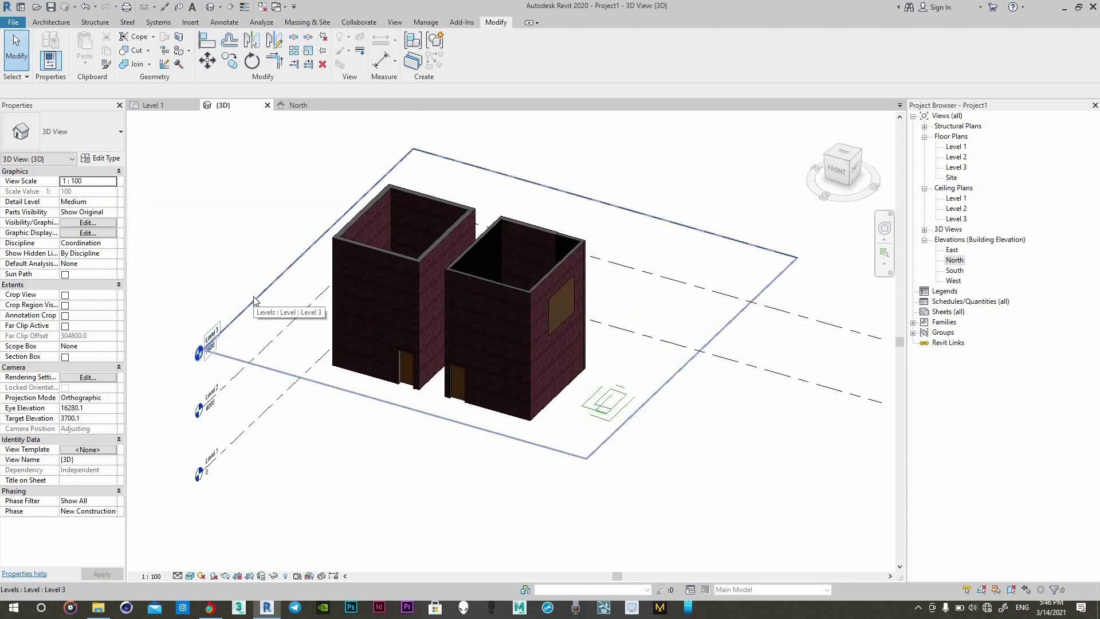